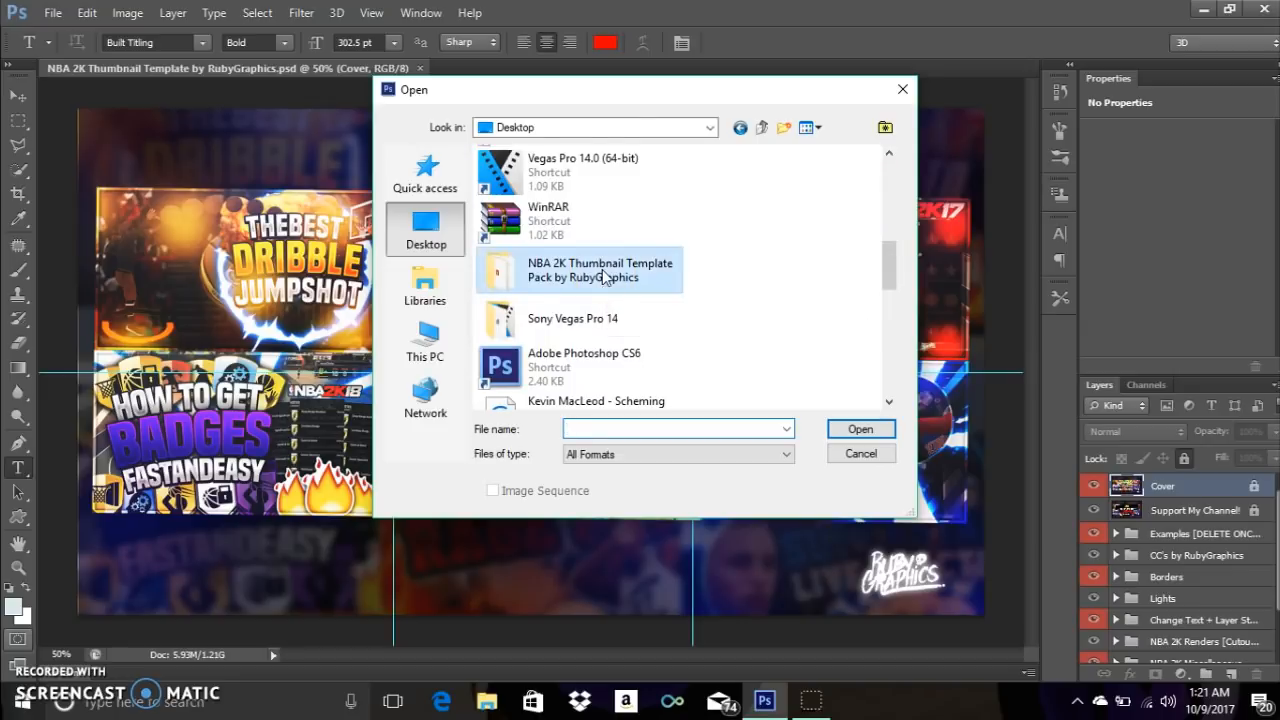
double_click(603, 276)
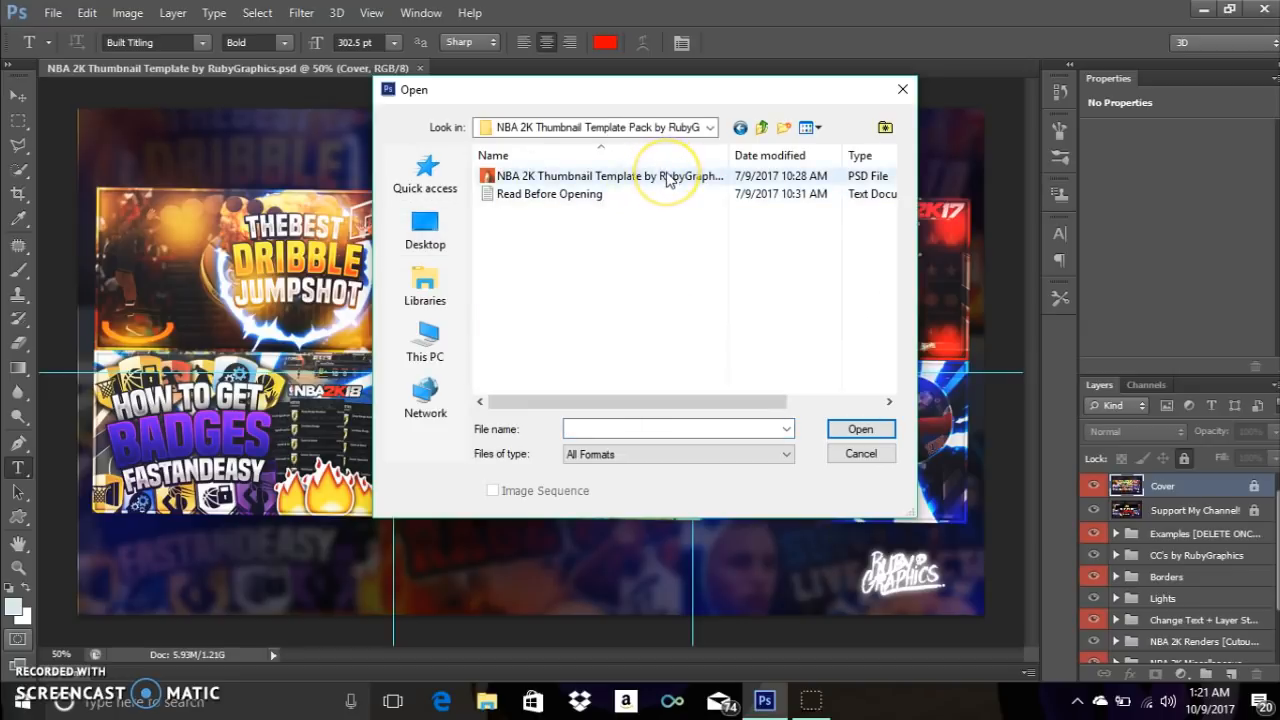
left_click(903, 92)
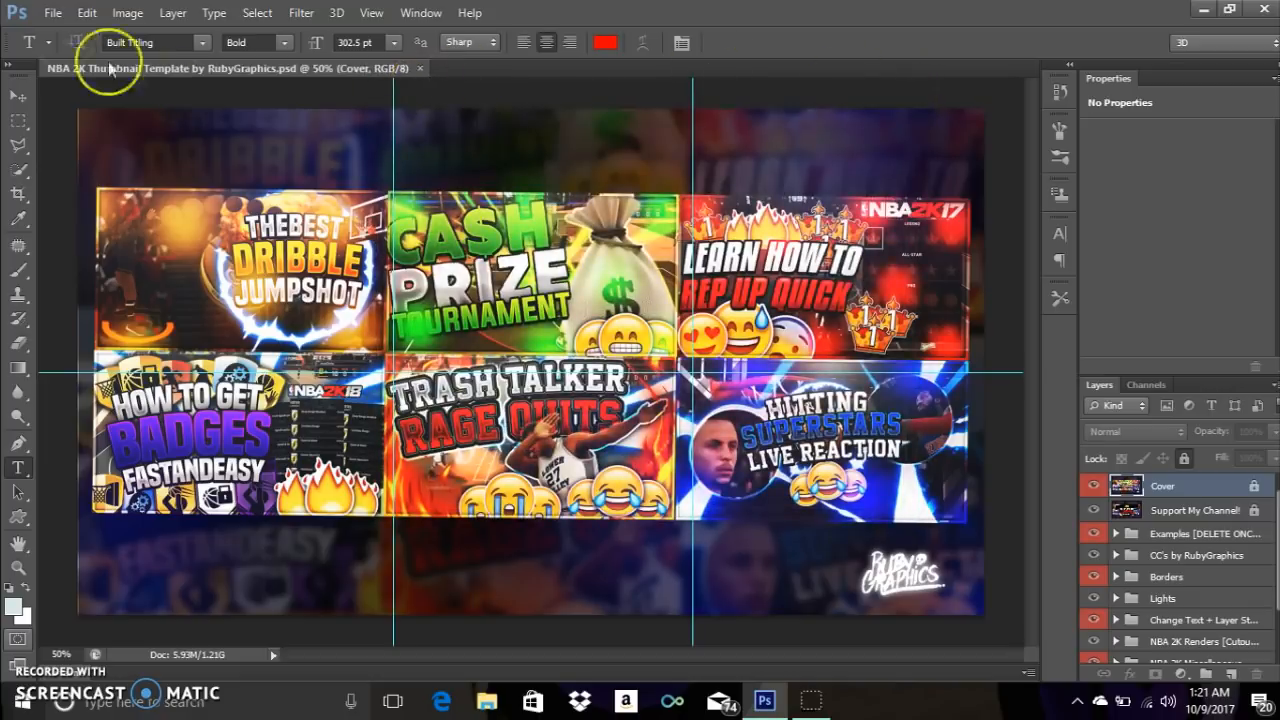
left_click(88, 13)
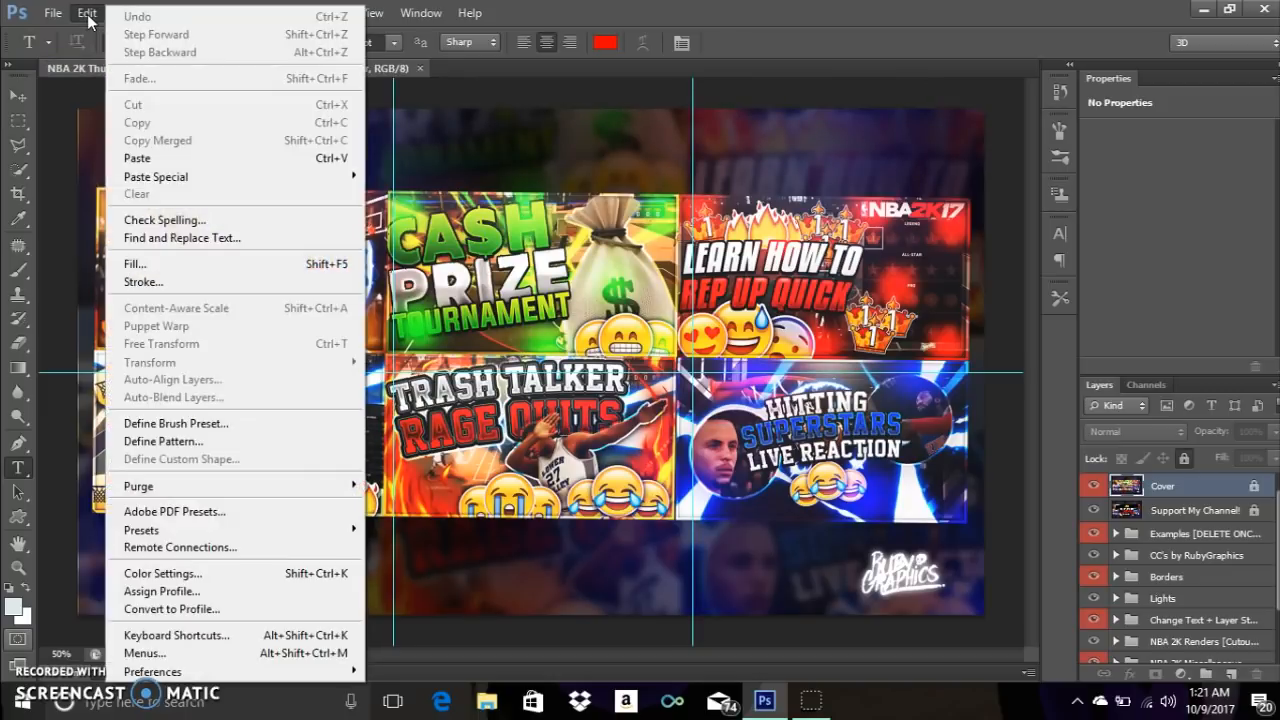
left_click(88, 14)
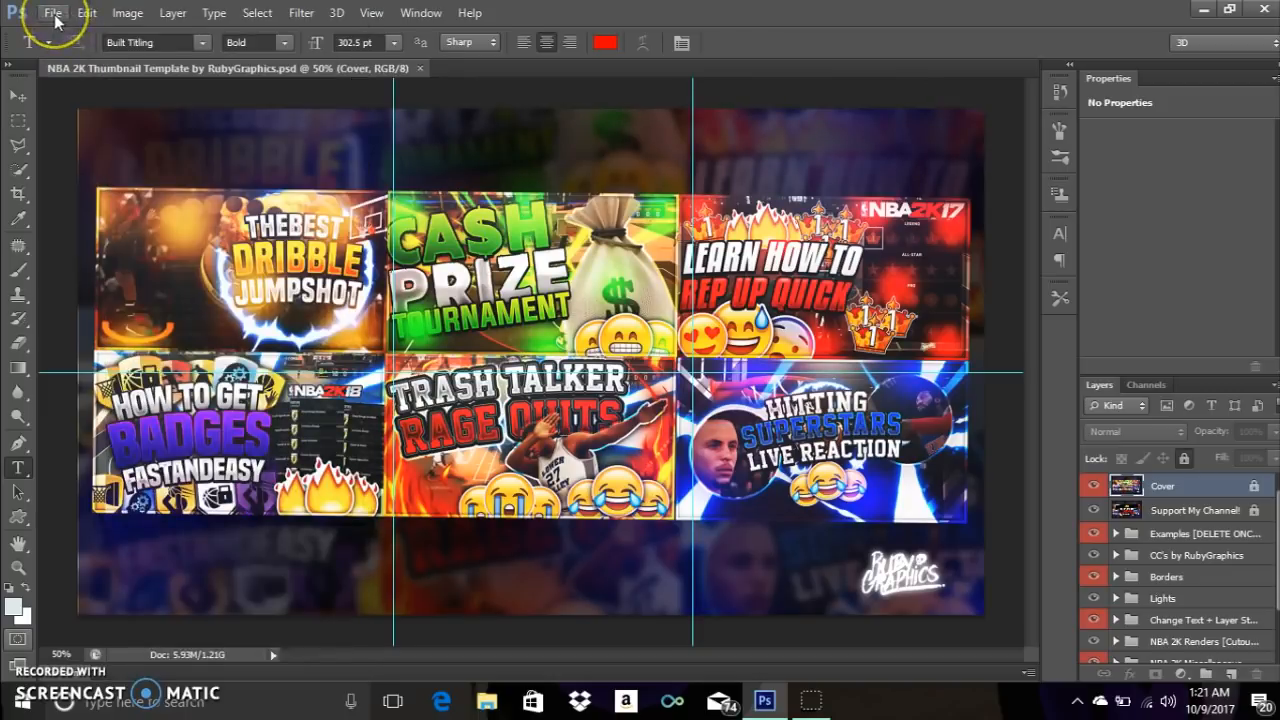
left_click(52, 14)
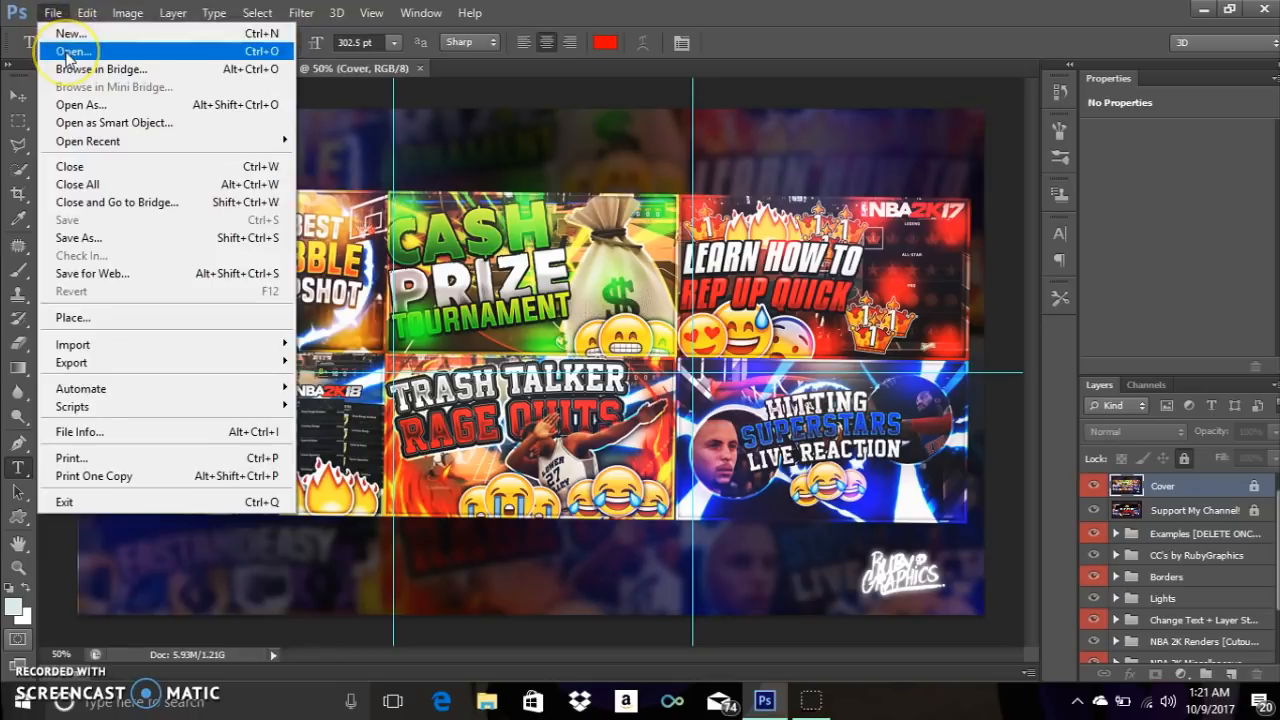
left_click(70, 51)
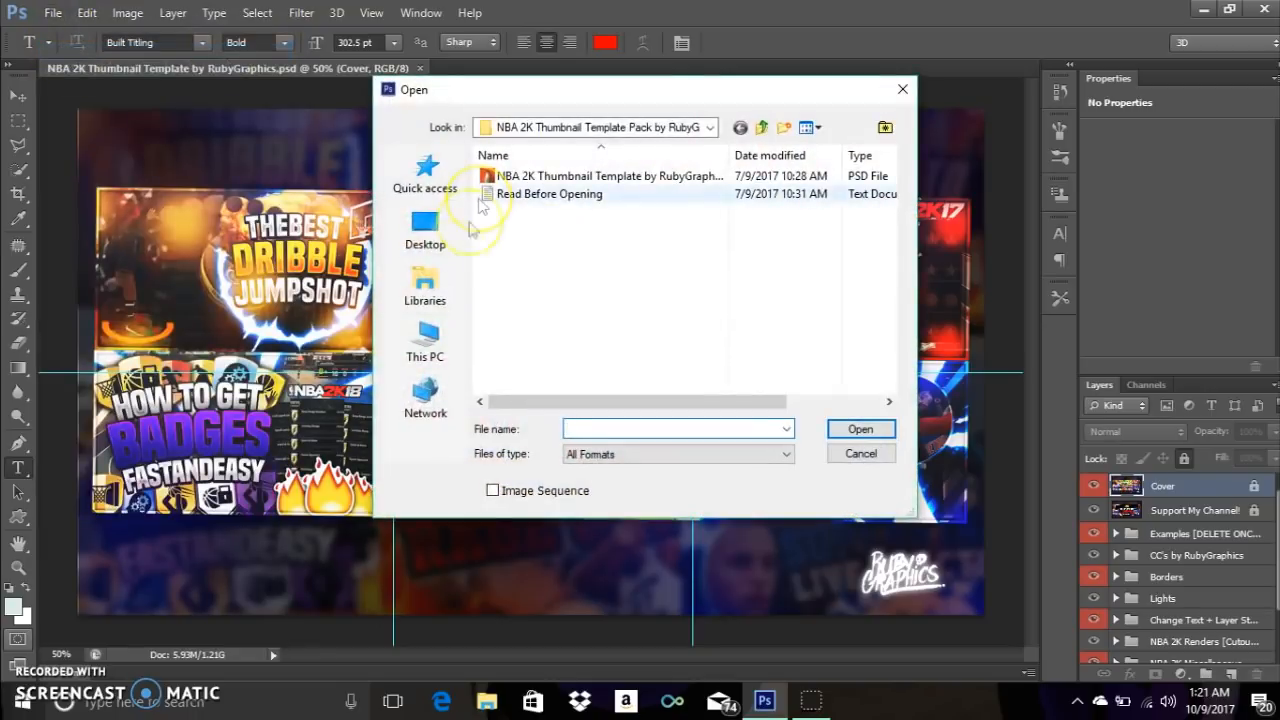
left_click(441, 246)
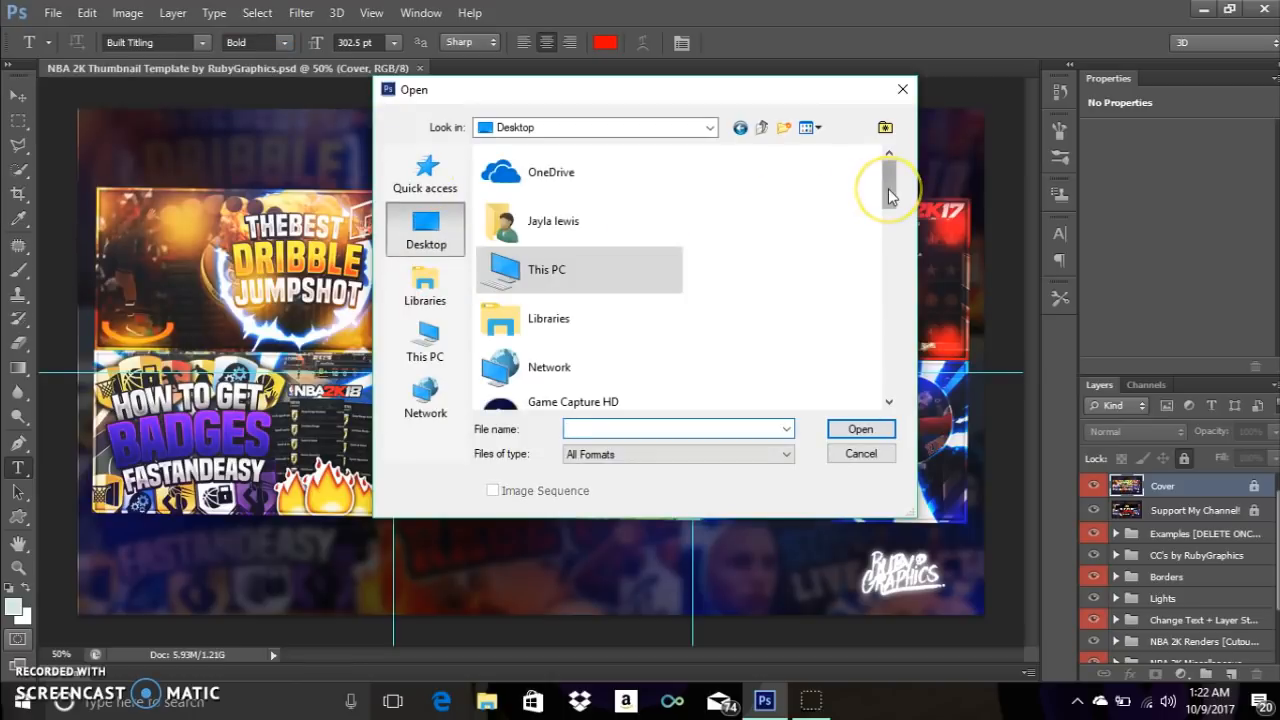
left_click_drag(890, 197, 889, 336)
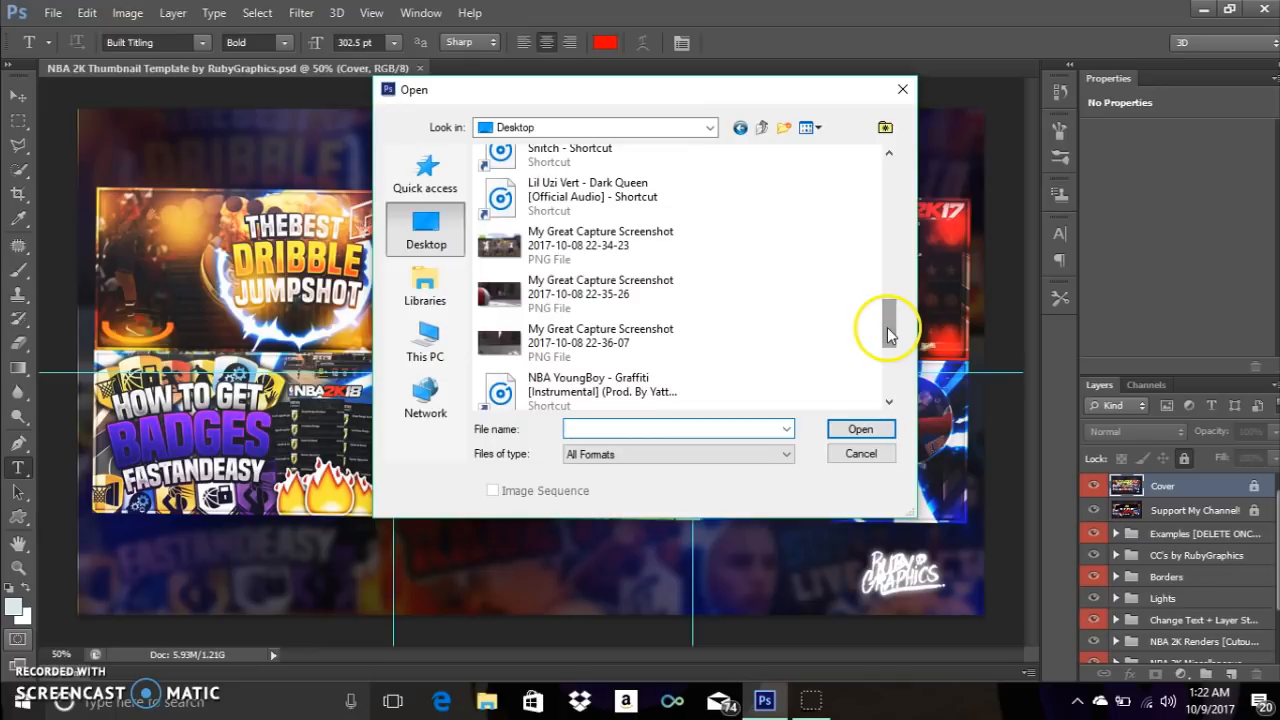
double_click(632, 348)
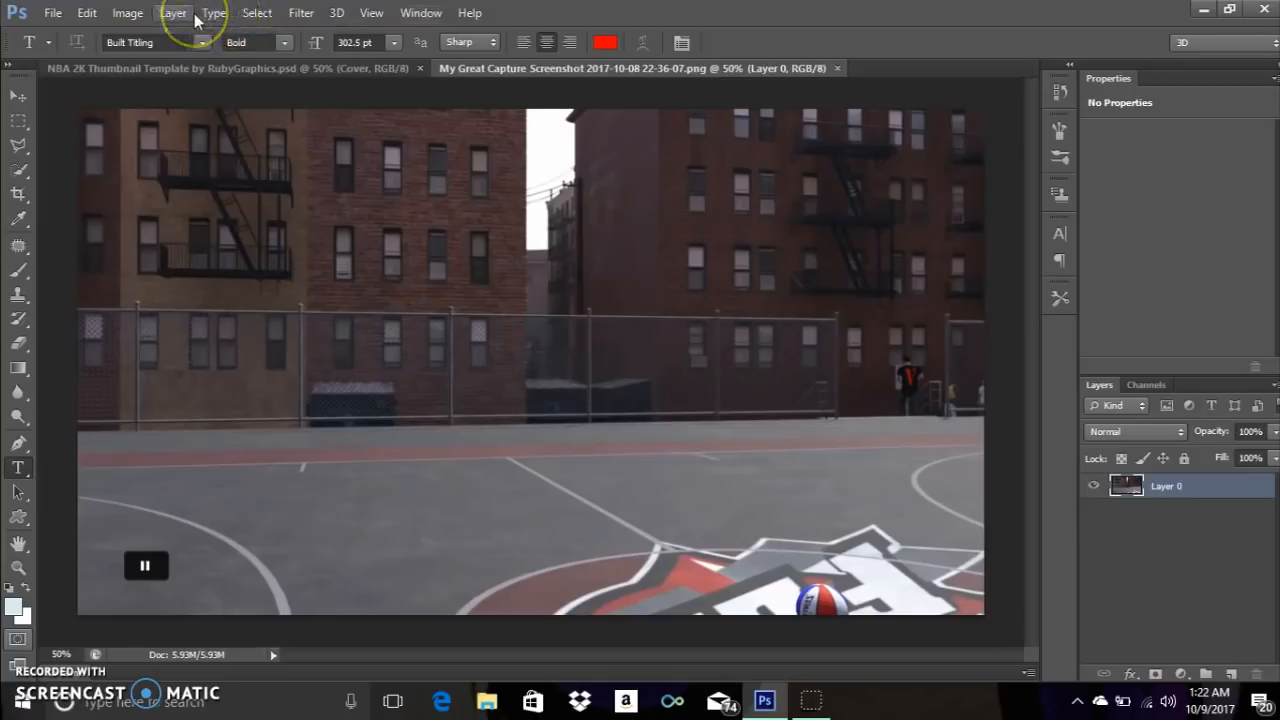
Select the entire canvas of the court screenshot and copy it.
left_click(253, 14)
left_click(281, 37)
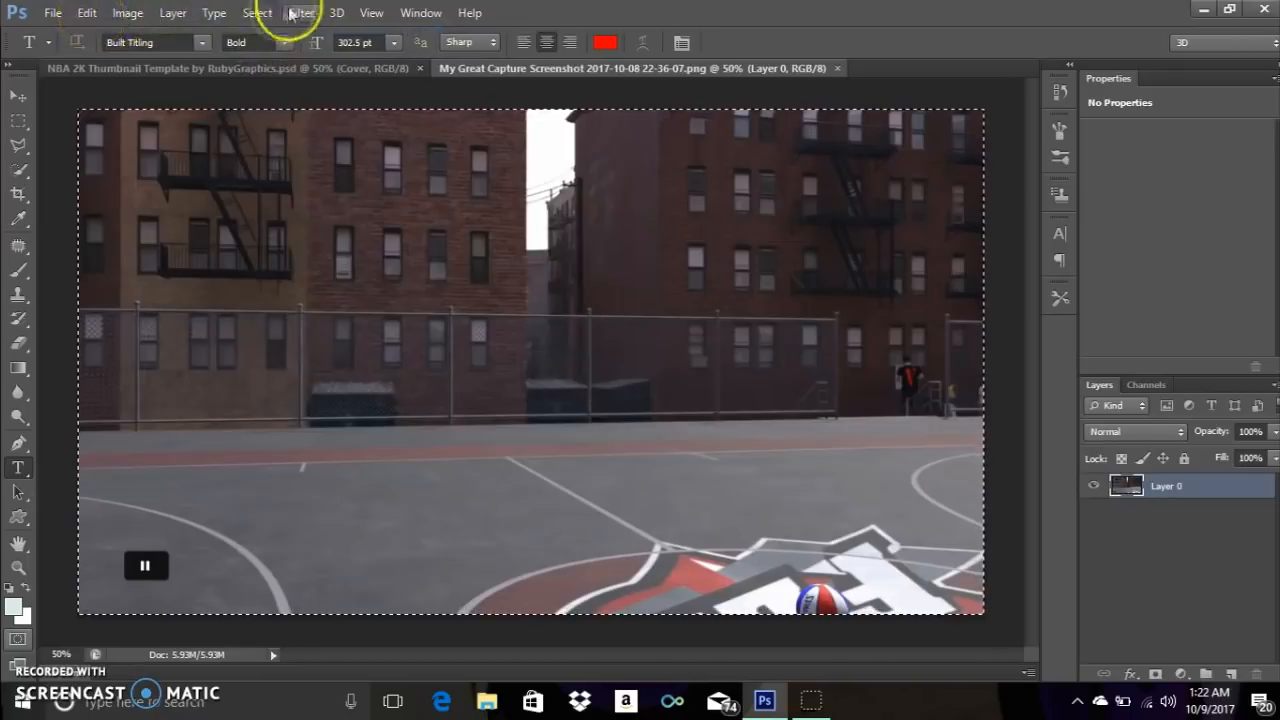
left_click(256, 13)
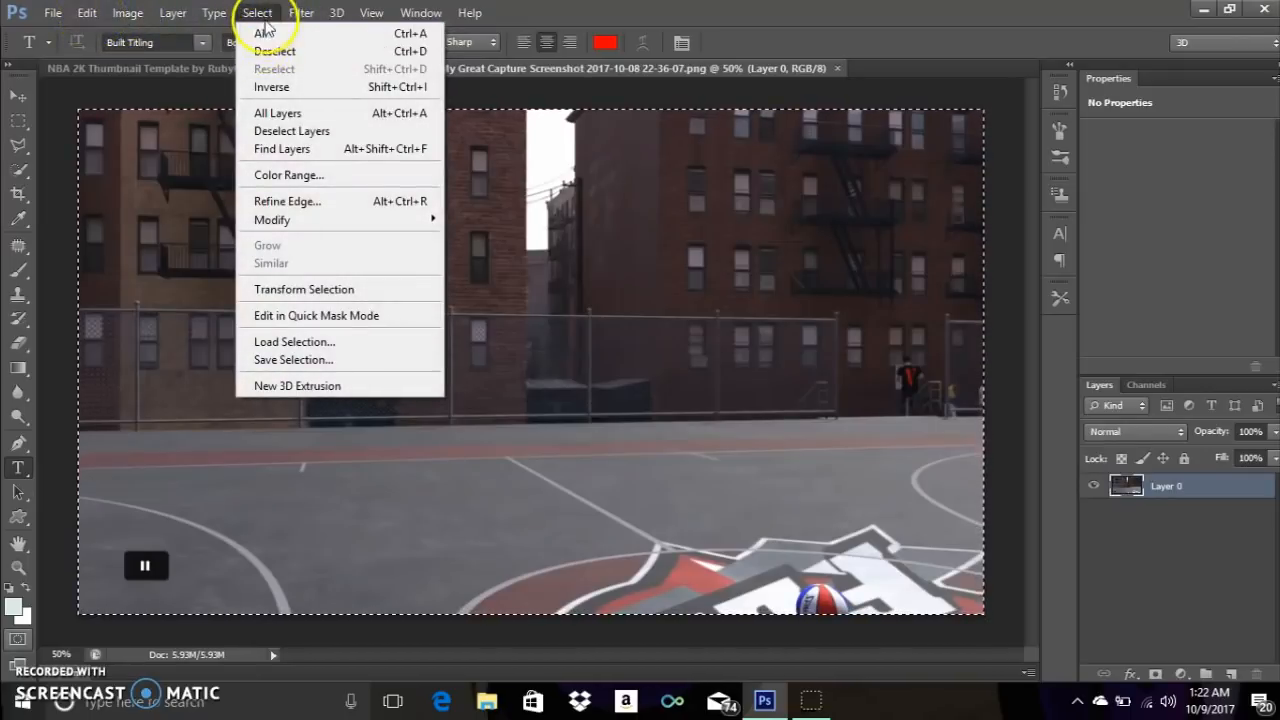
left_click(260, 13)
left_click(92, 13)
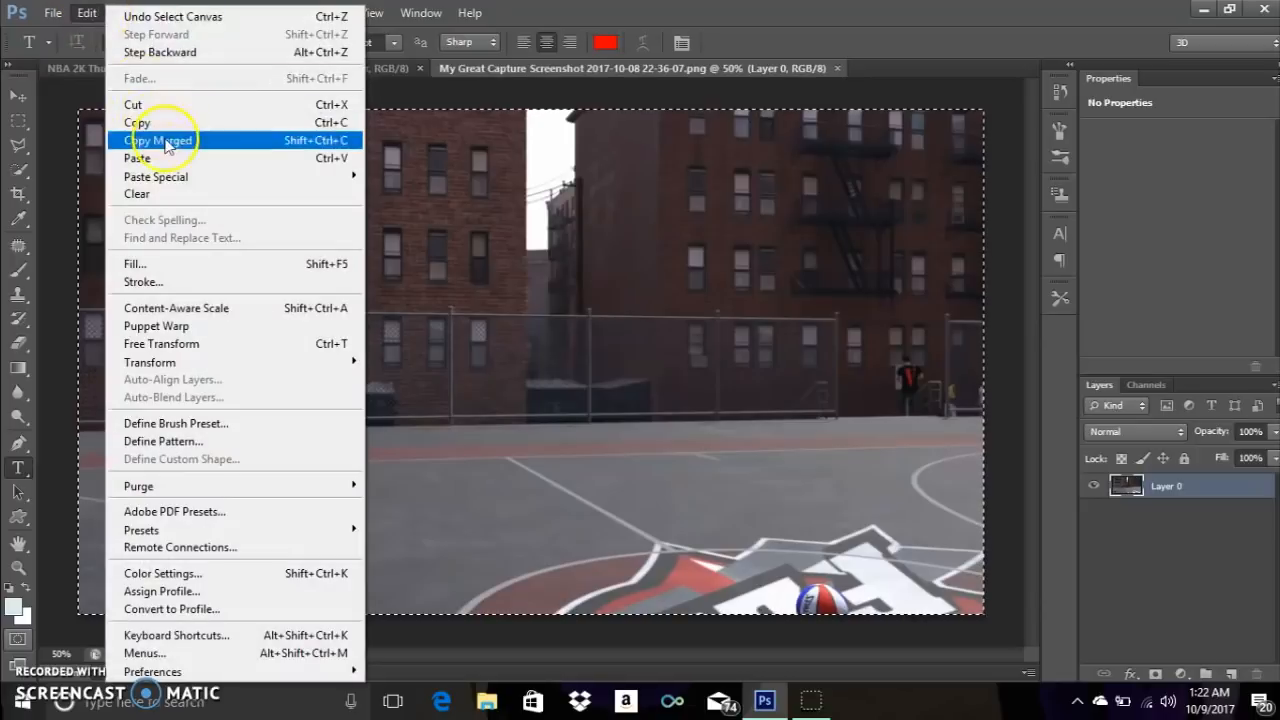
left_click(166, 124)
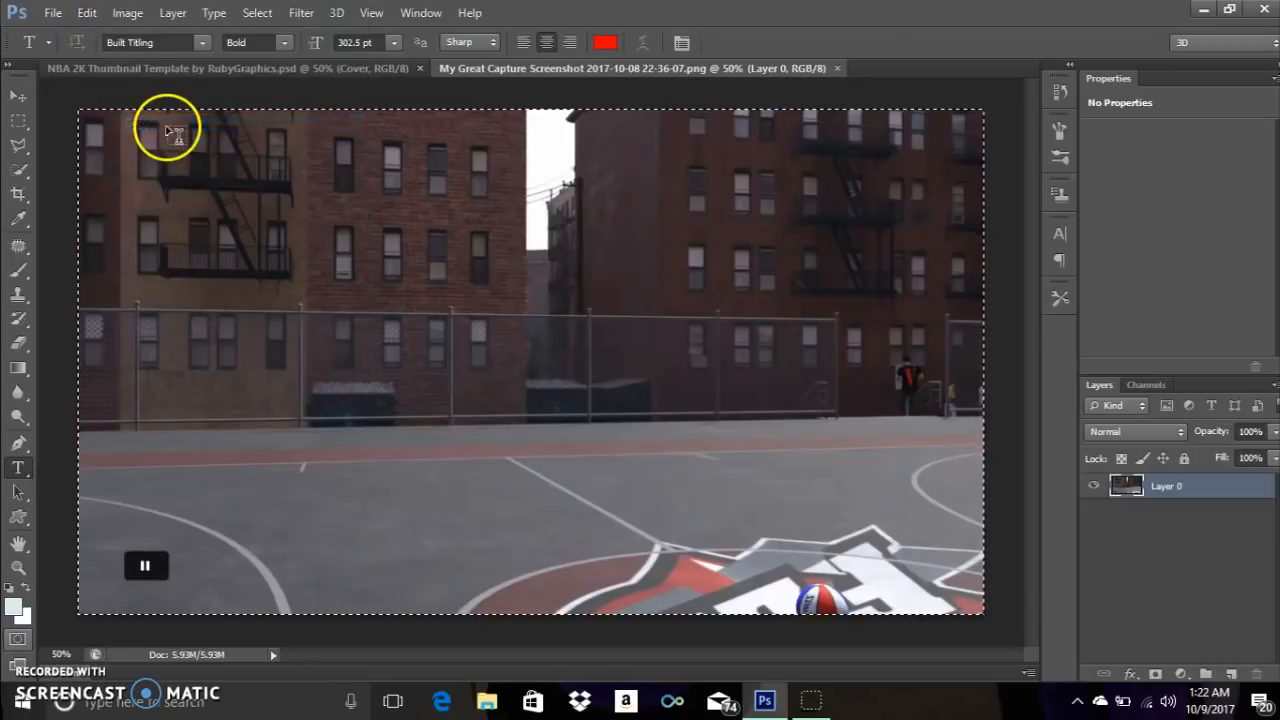
In the NBA 2K Thumbnail Template document, unlock the Cover layer and hide it.
left_click(134, 64)
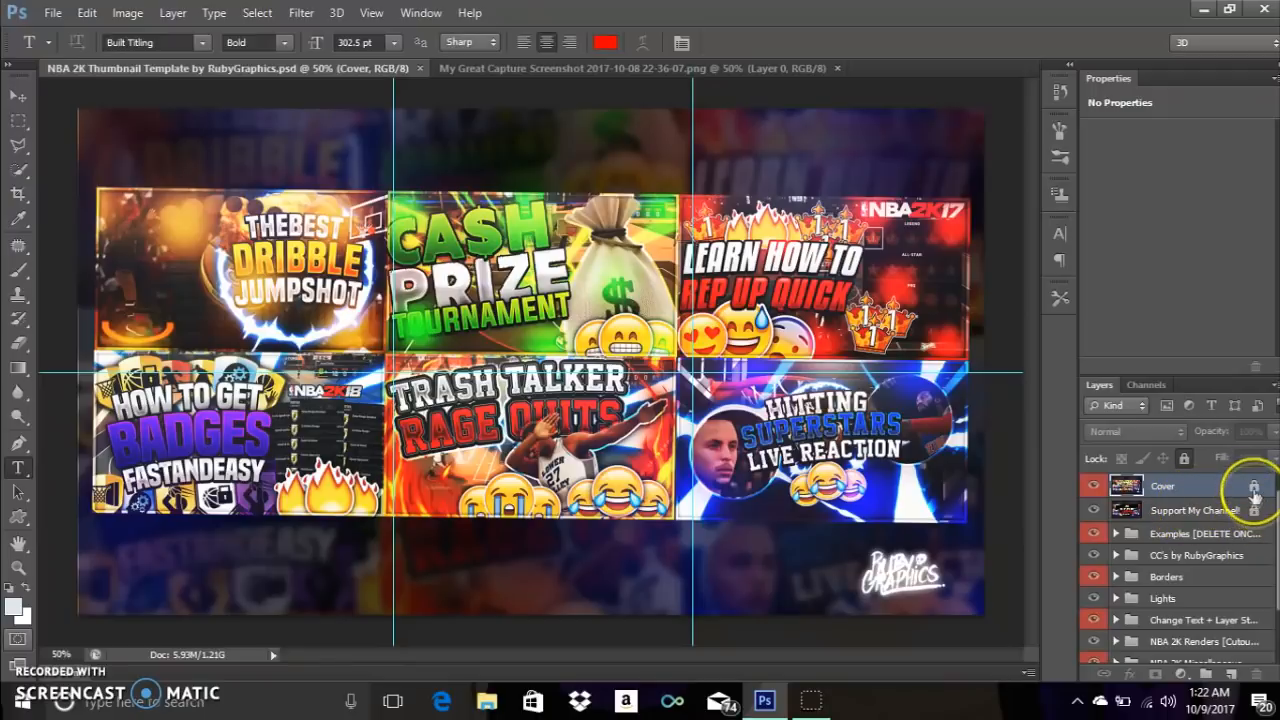
left_click(1184, 459)
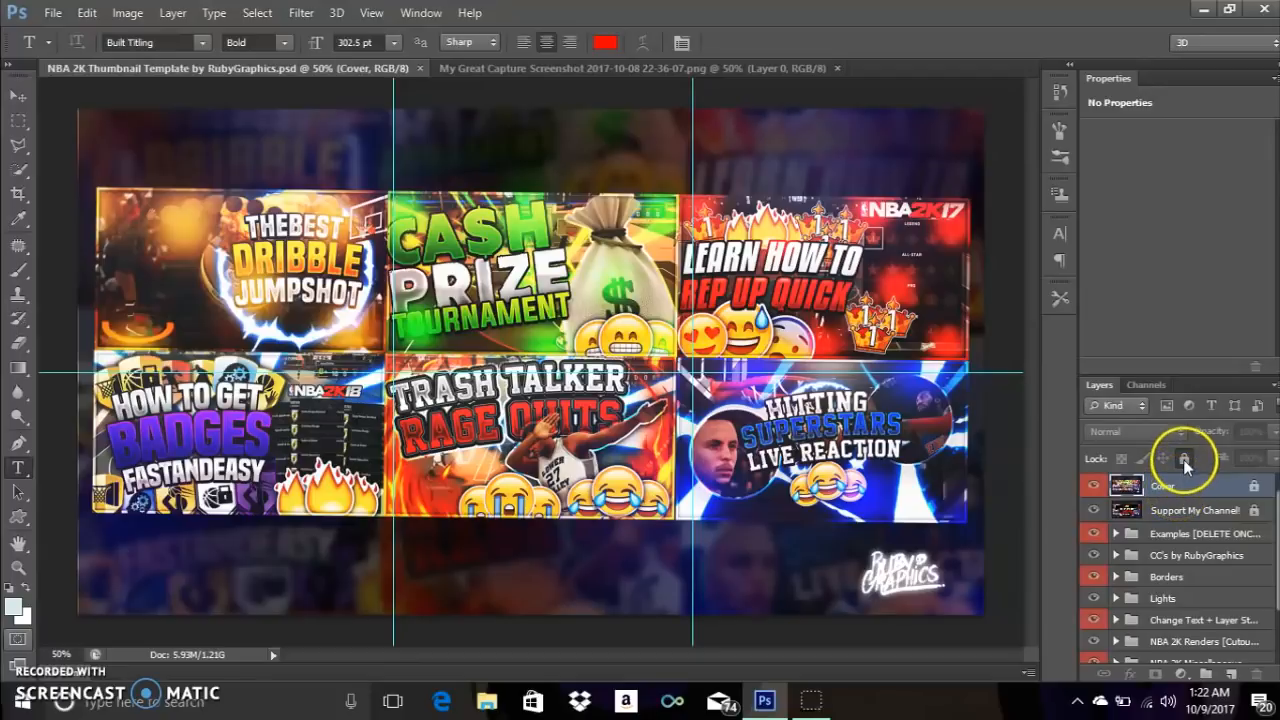
left_click(1094, 487)
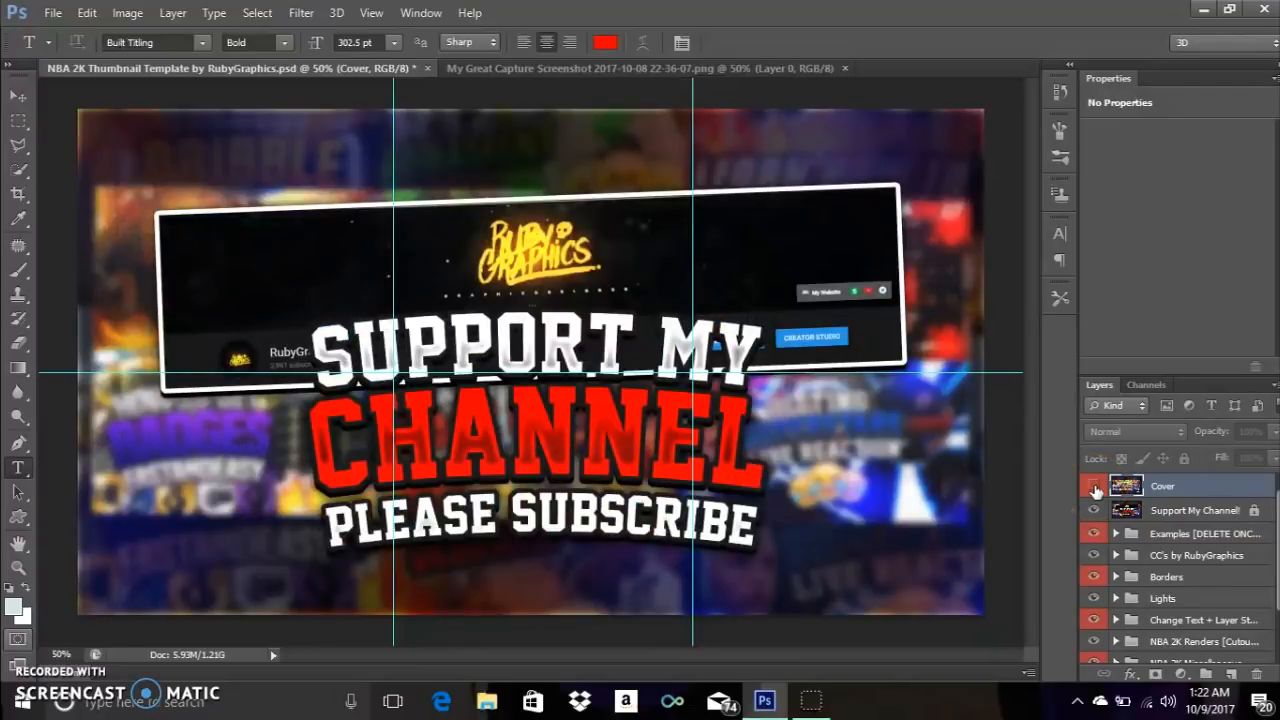
Unlock and hide the Support My Channel! layer, and hide the Examples group.
left_click(1189, 512)
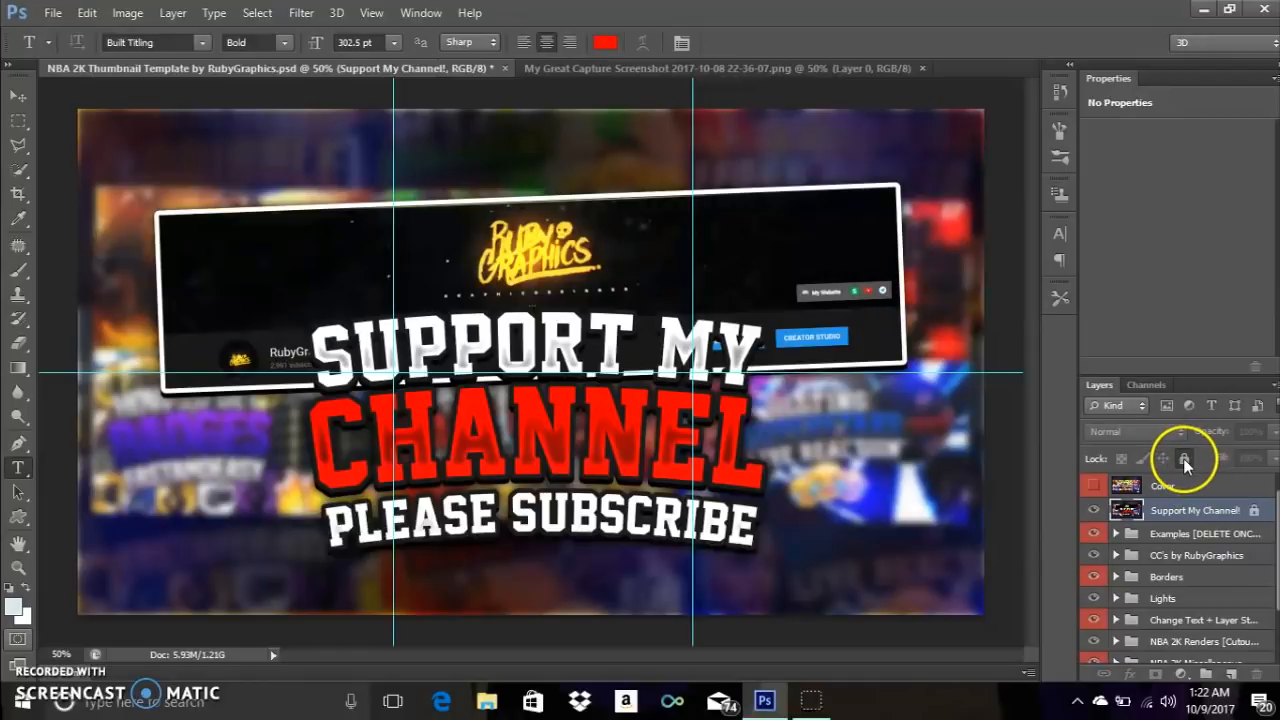
left_click(1184, 459)
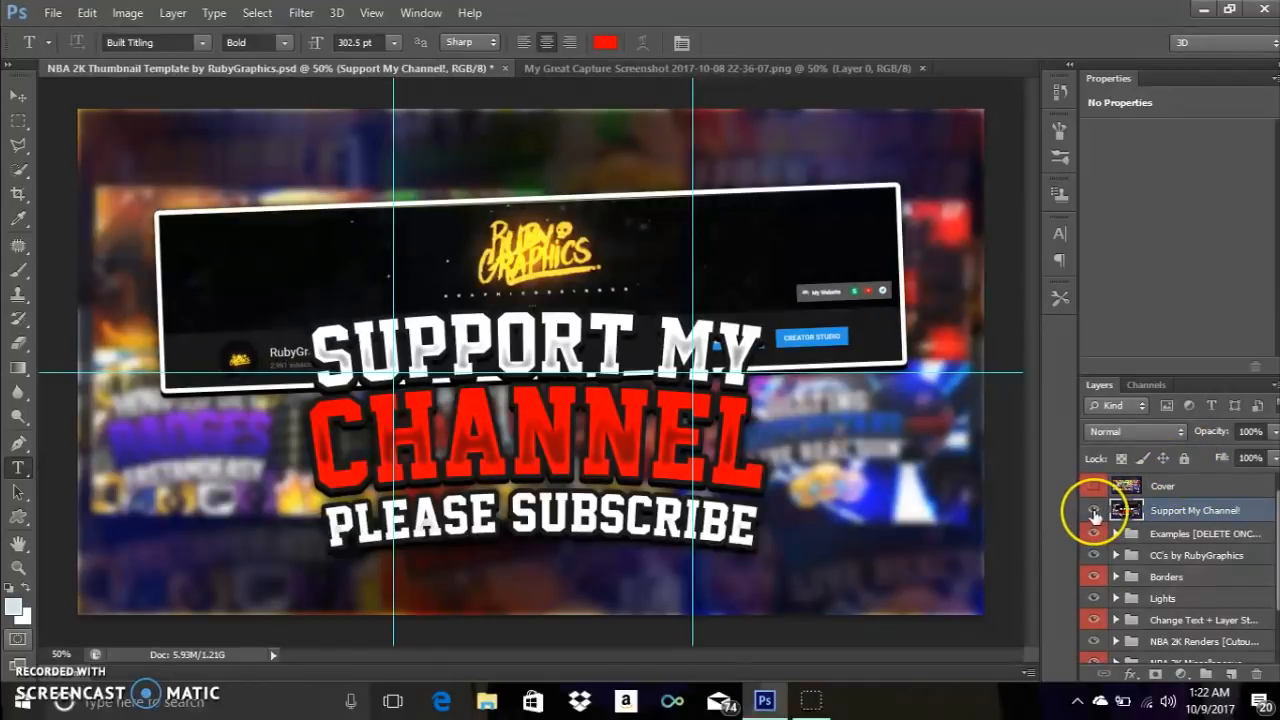
left_click(1094, 511)
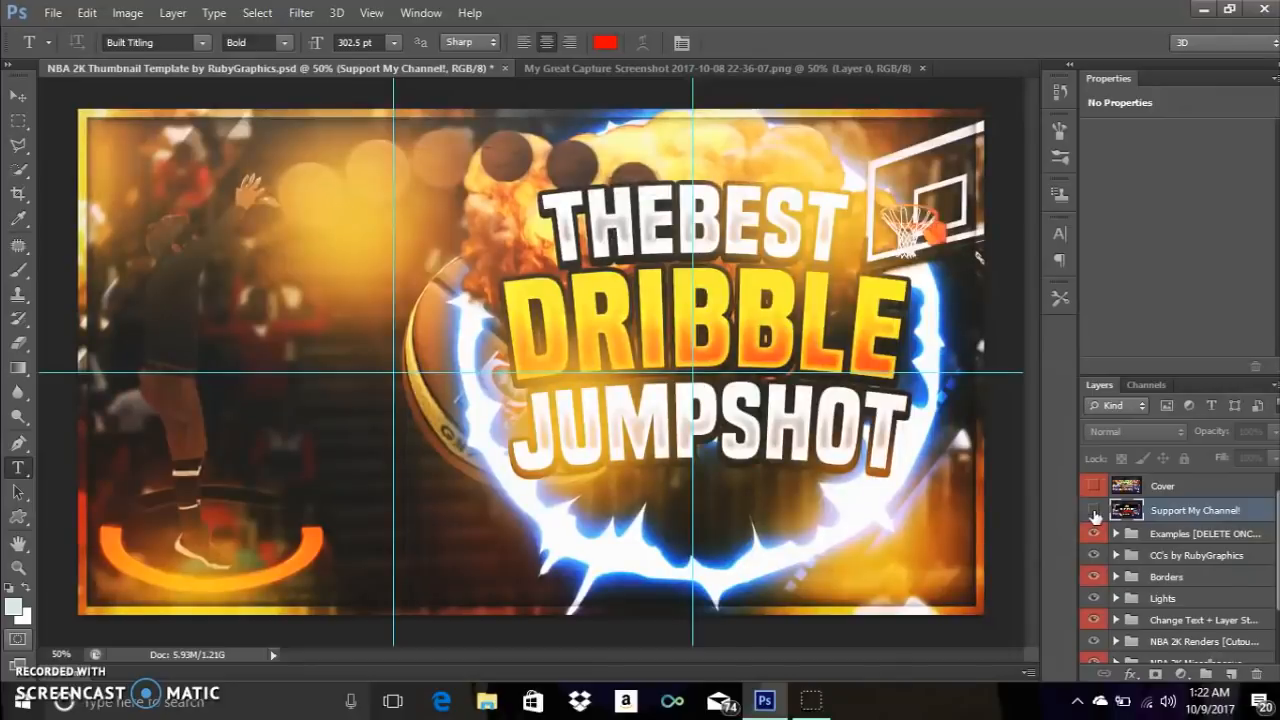
left_click(1094, 535)
left_click(1094, 535)
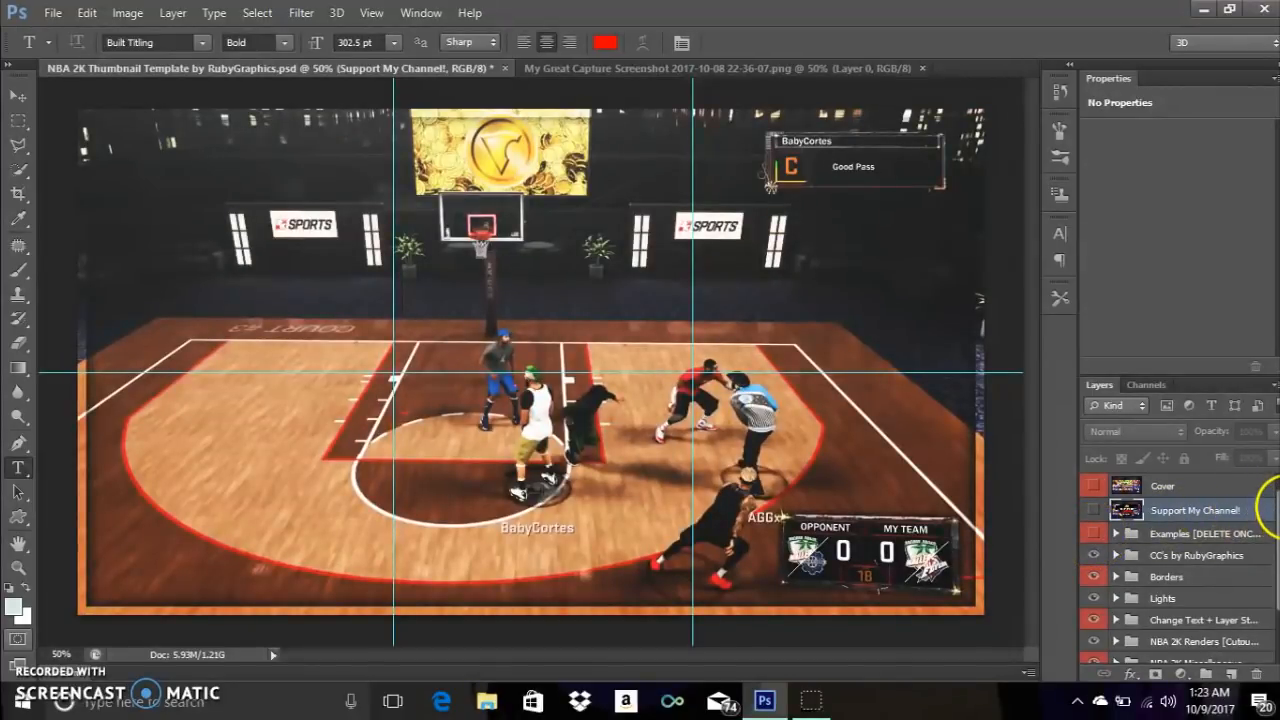
Unlock the Background layer inside the Add Your Images Here group and paste the copied court screenshot above it.
left_click_drag(1272, 508, 1272, 553)
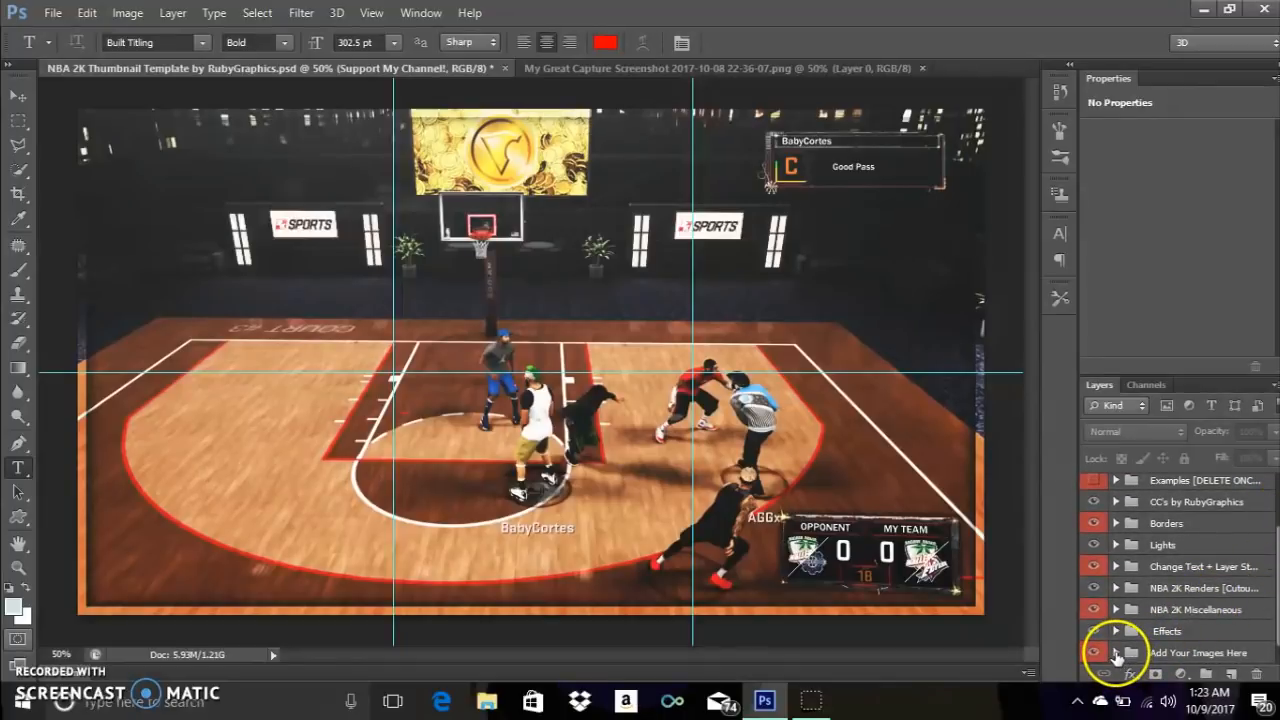
left_click_drag(1270, 566, 1270, 625)
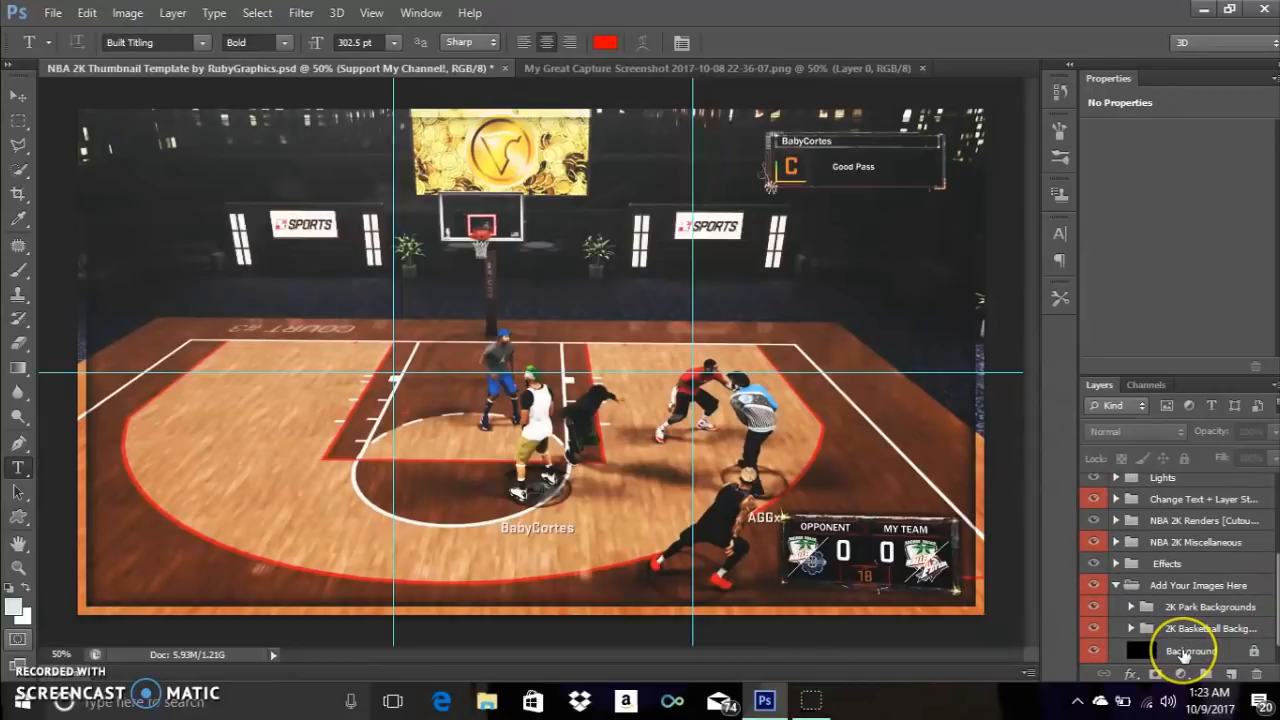
left_click(1185, 651)
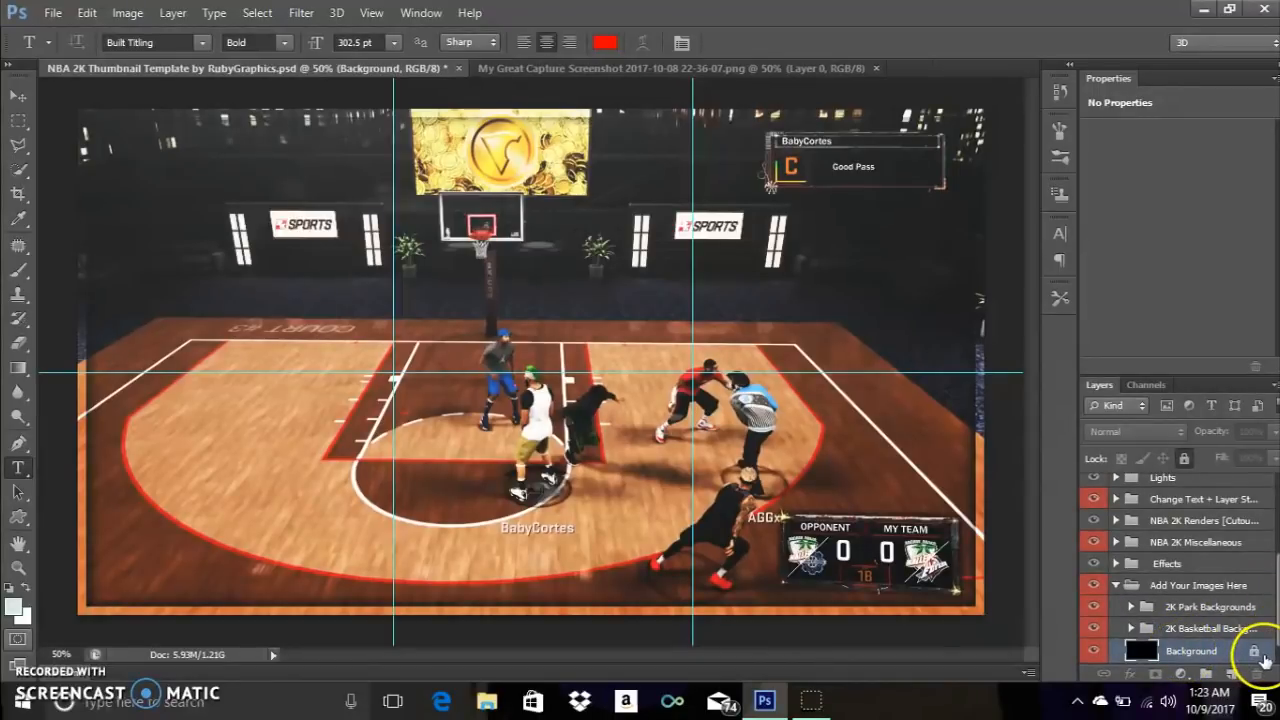
left_click(1186, 460)
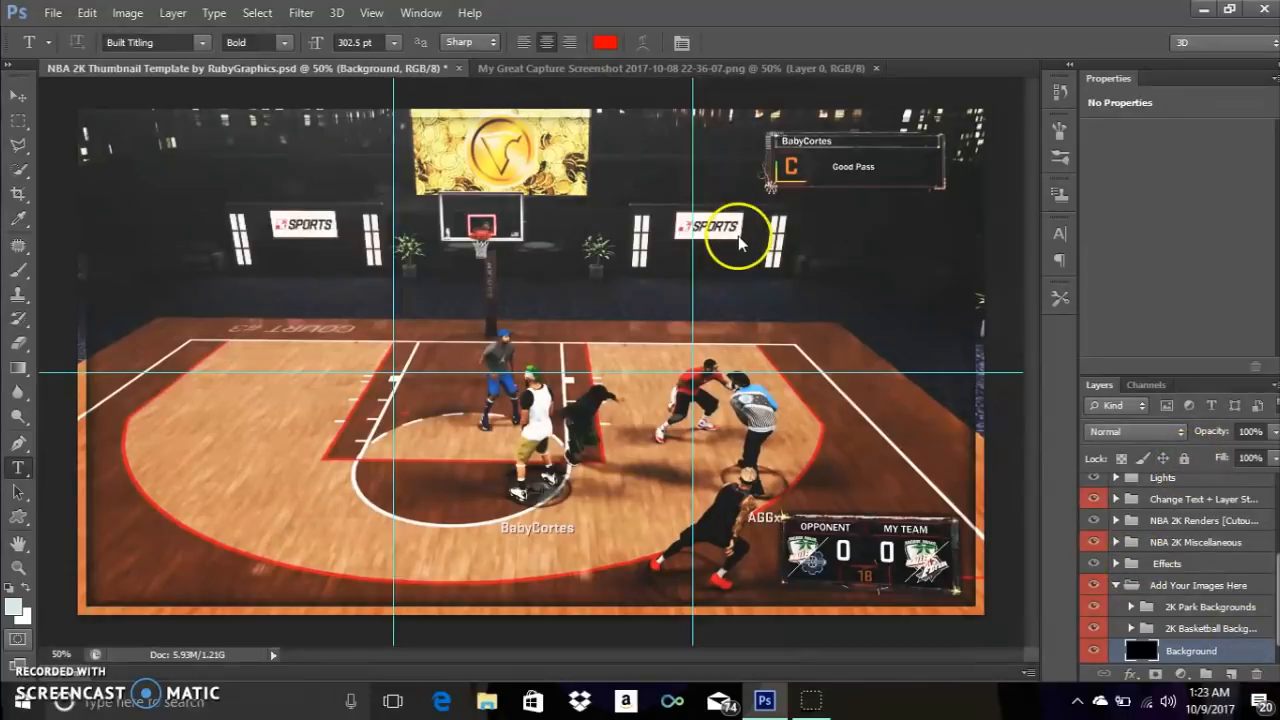
left_click(87, 13)
left_click(175, 158)
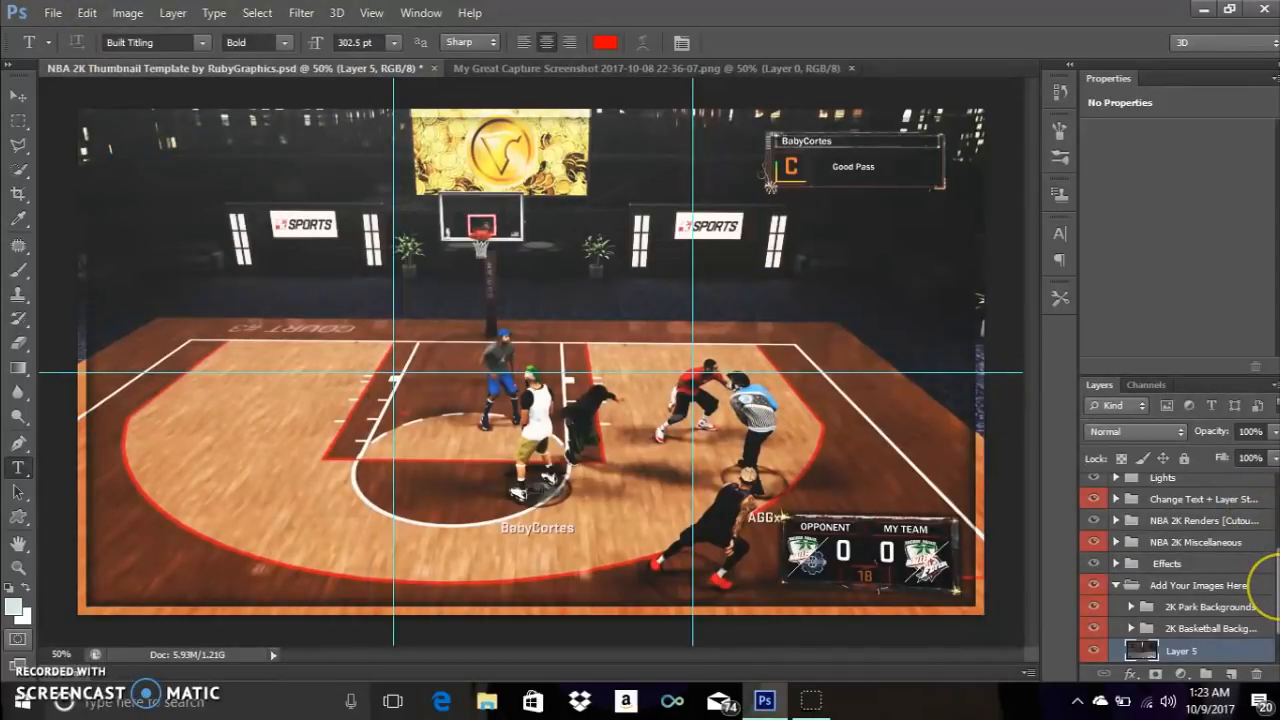
Hide the 2K Park and 2K Basketball background groups so the pasted court screenshot shows through.
left_click_drag(1277, 586, 1277, 628)
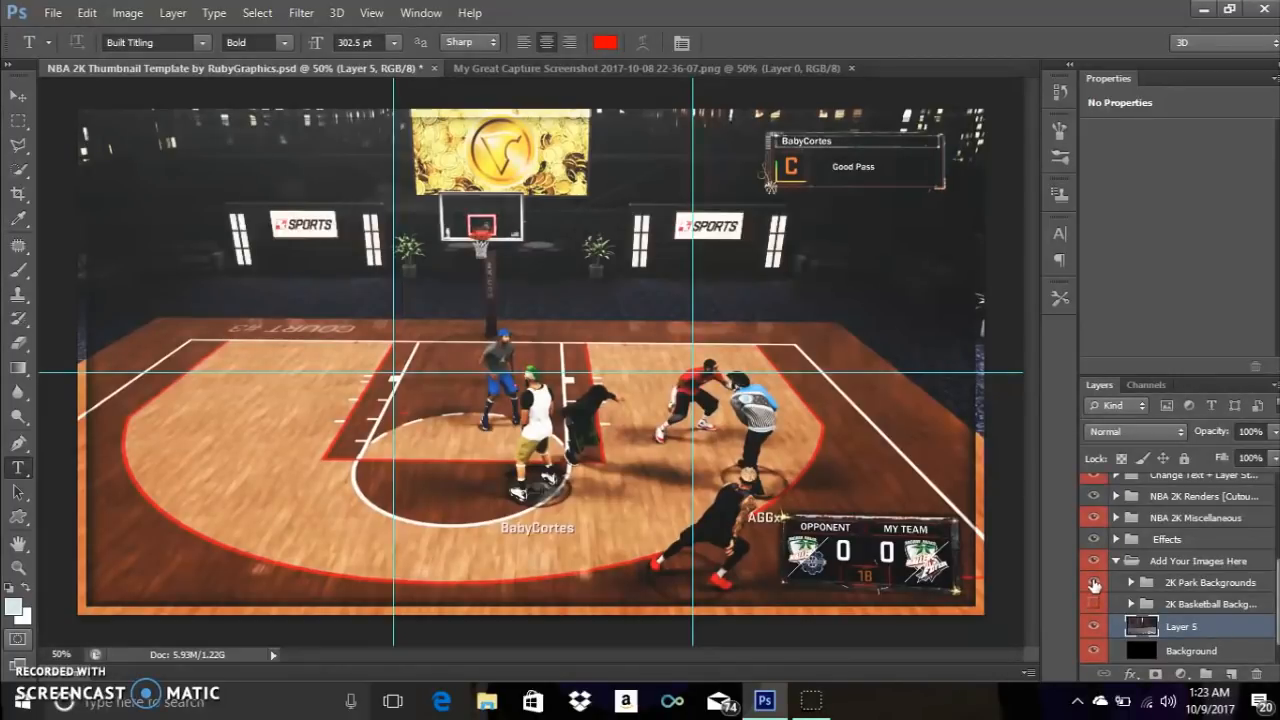
left_click(1094, 583)
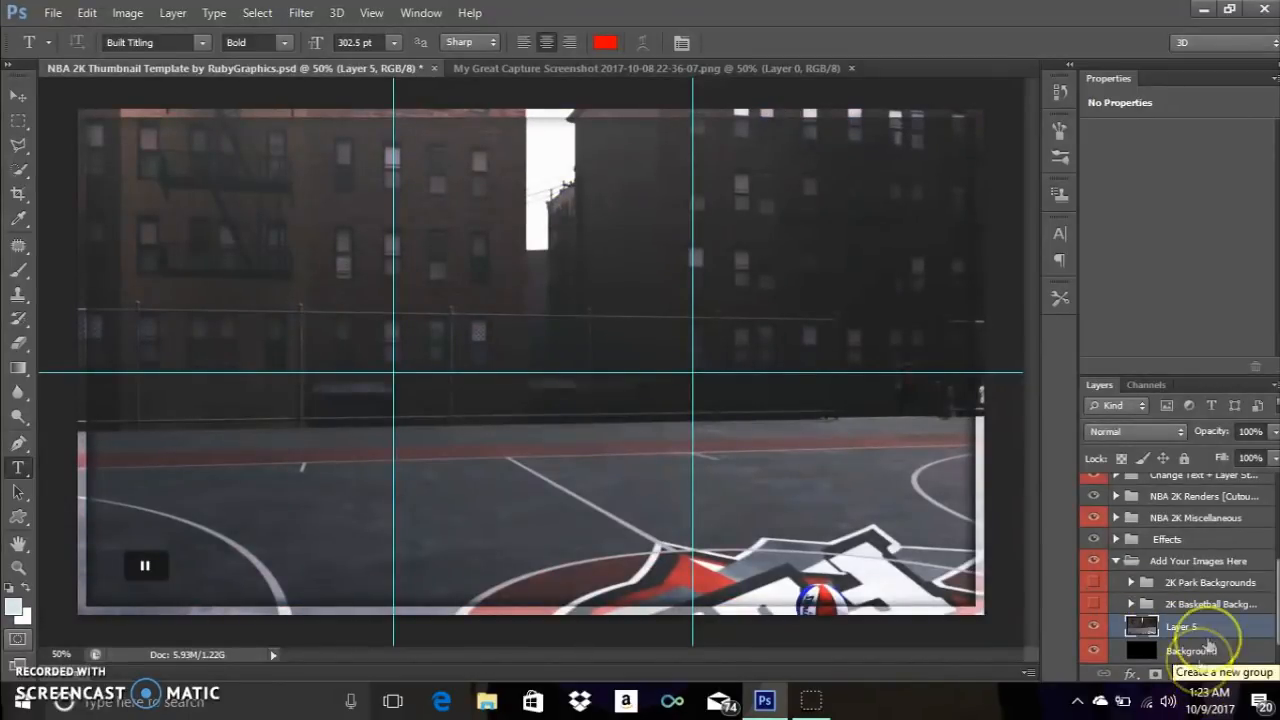
In the CC's by RubyGraphics group, compare the two CC RubyGraphics colour corrections on the court image, keeping only the upper one visible.
left_click_drag(1272, 590, 1270, 515)
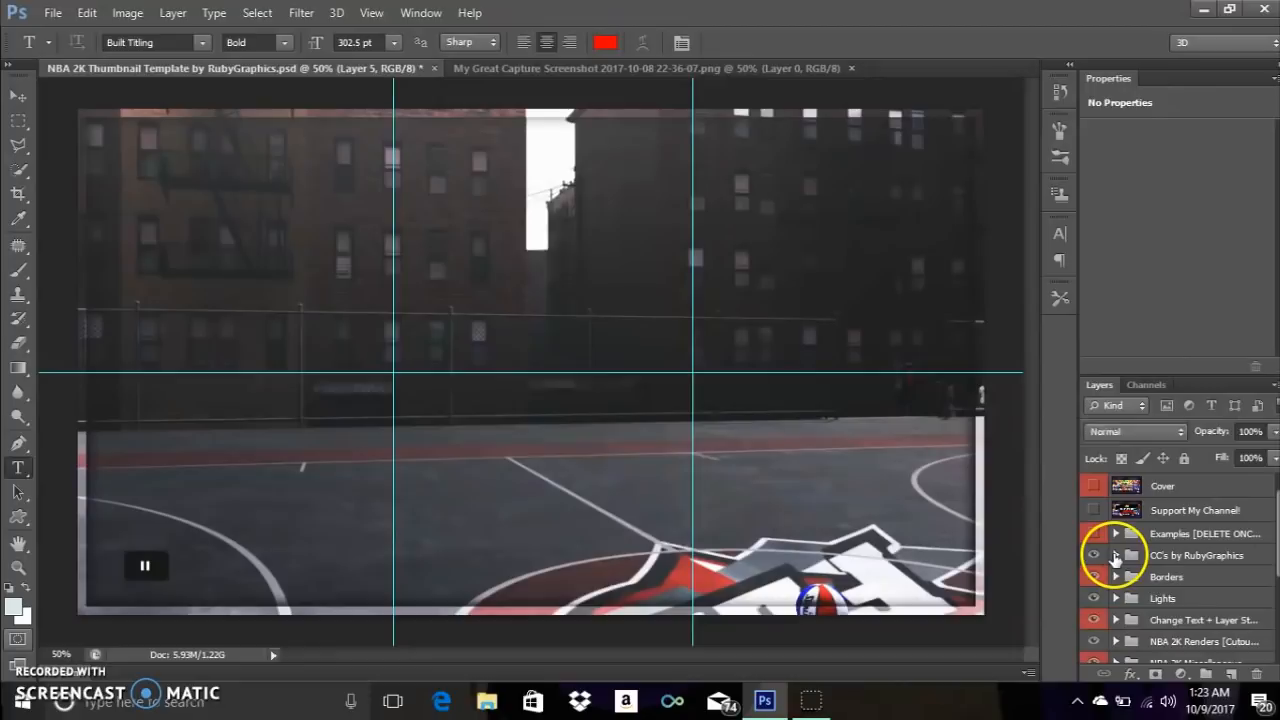
left_click(1116, 555)
left_click_drag(1271, 512, 1271, 540)
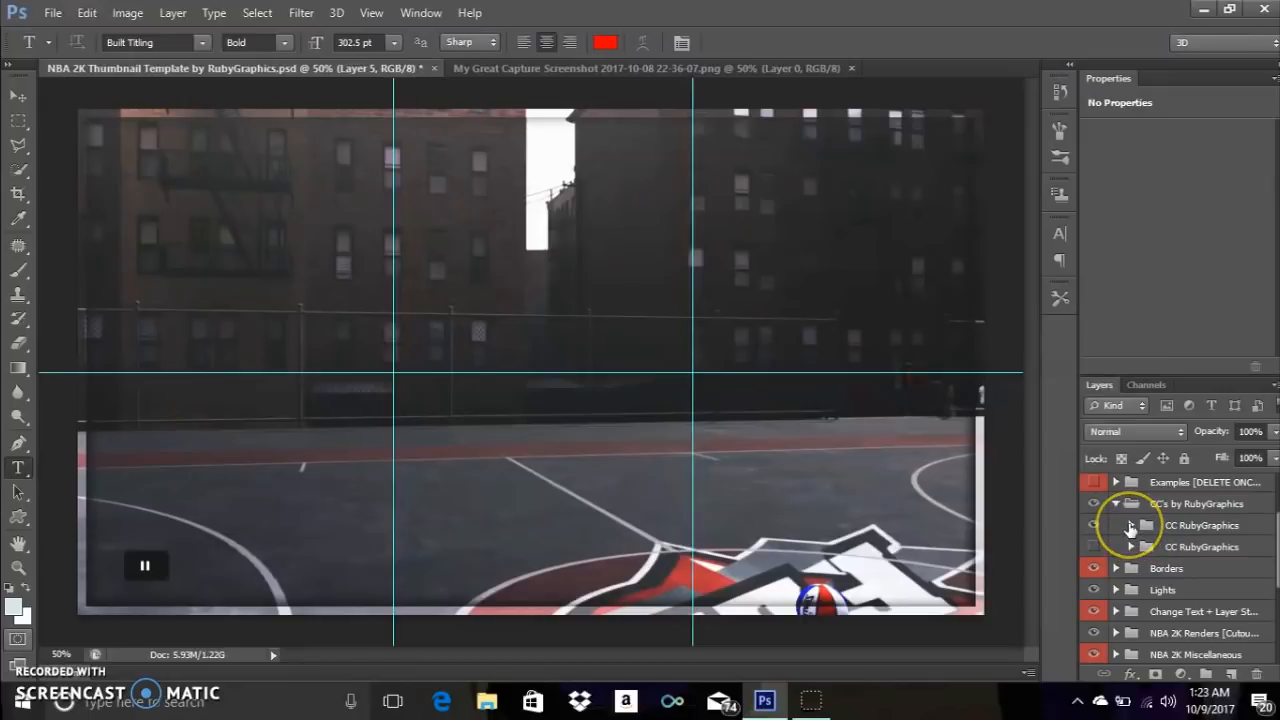
left_click(1130, 526)
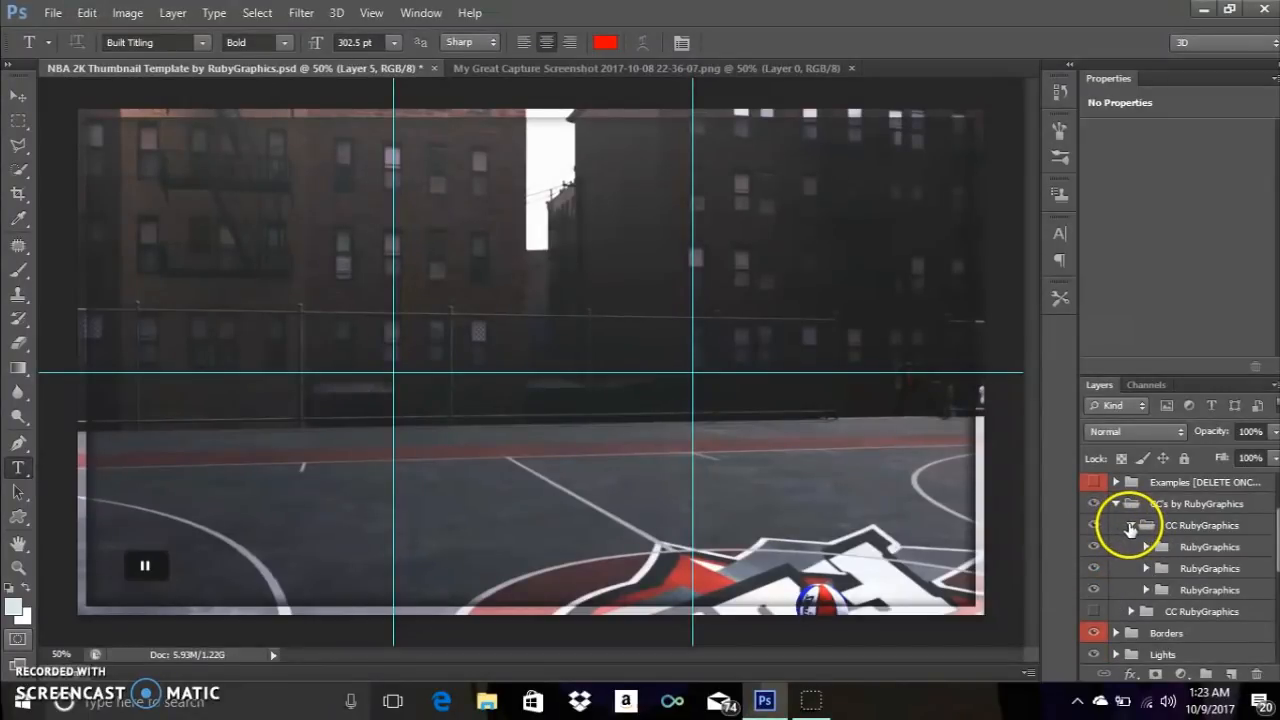
left_click(1130, 527)
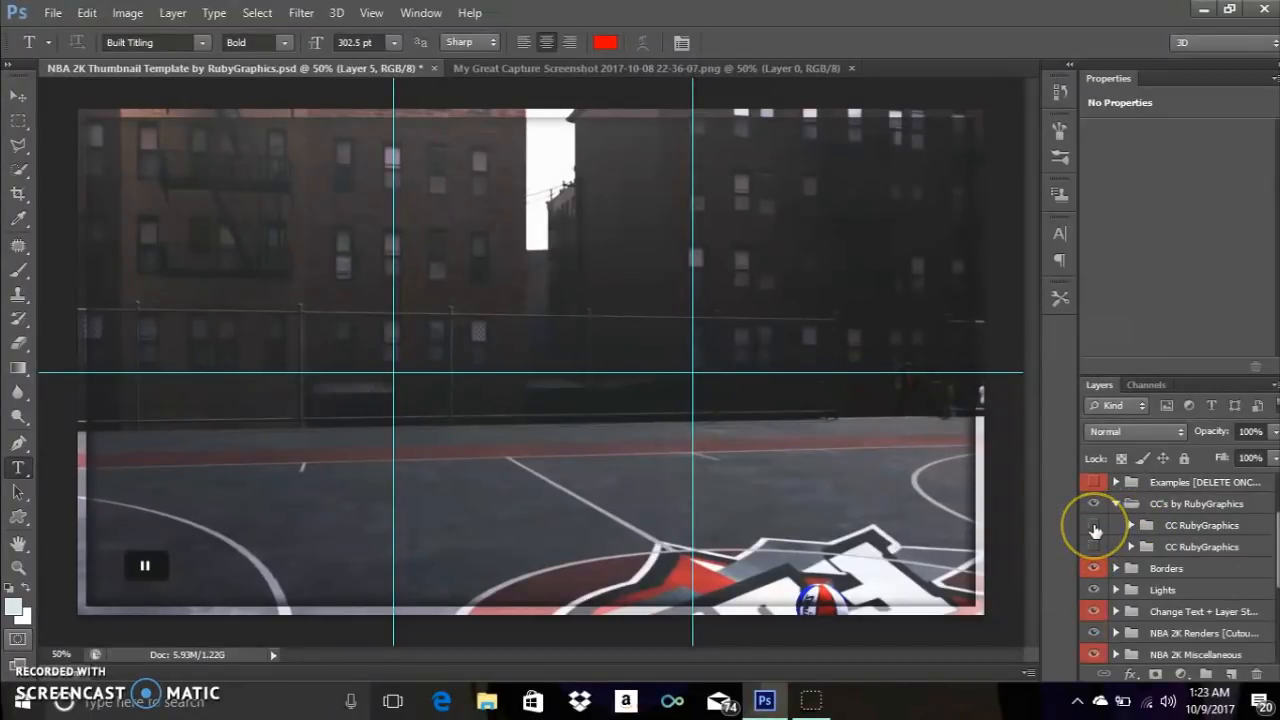
left_click(1095, 528)
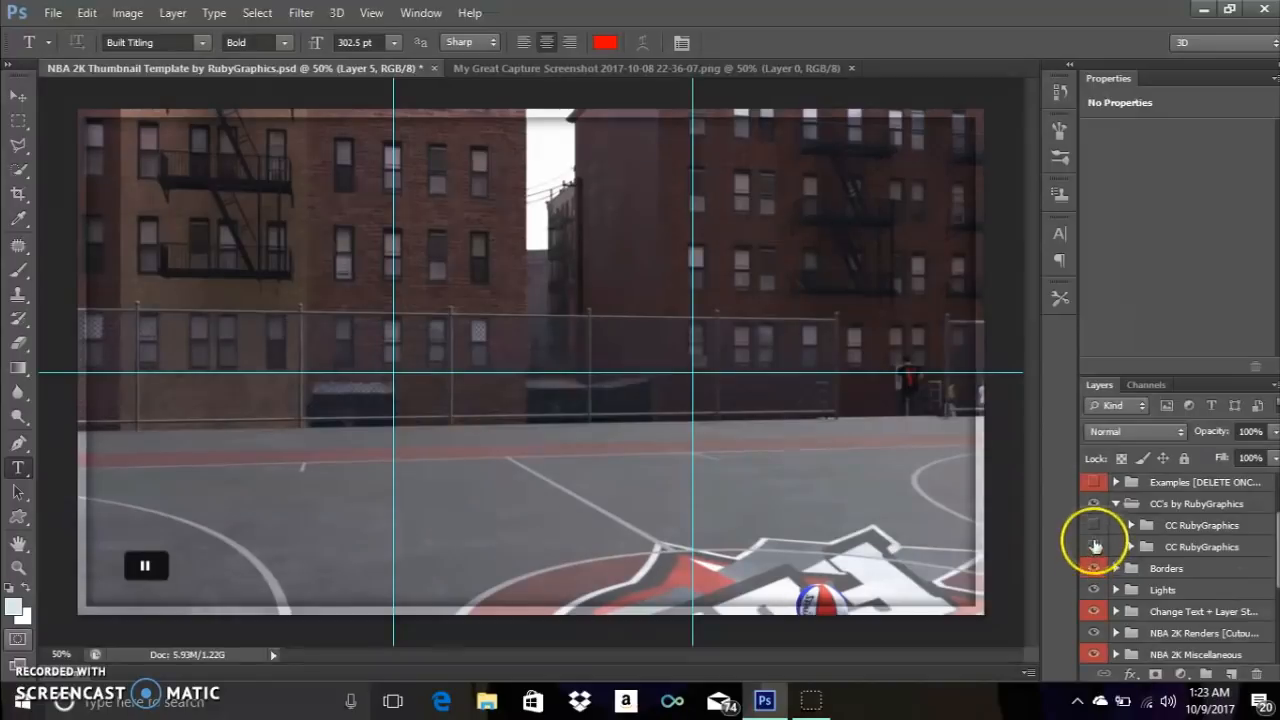
left_click(1096, 528)
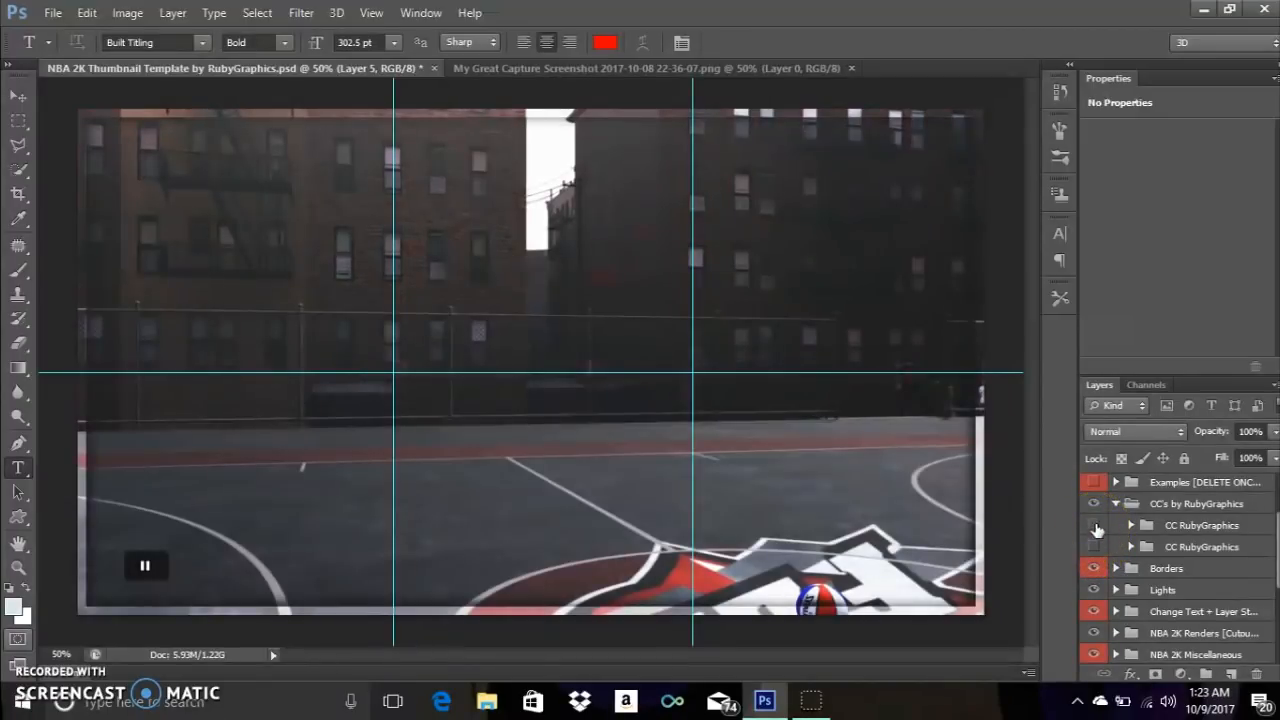
left_click(1092, 546)
left_click(1092, 547)
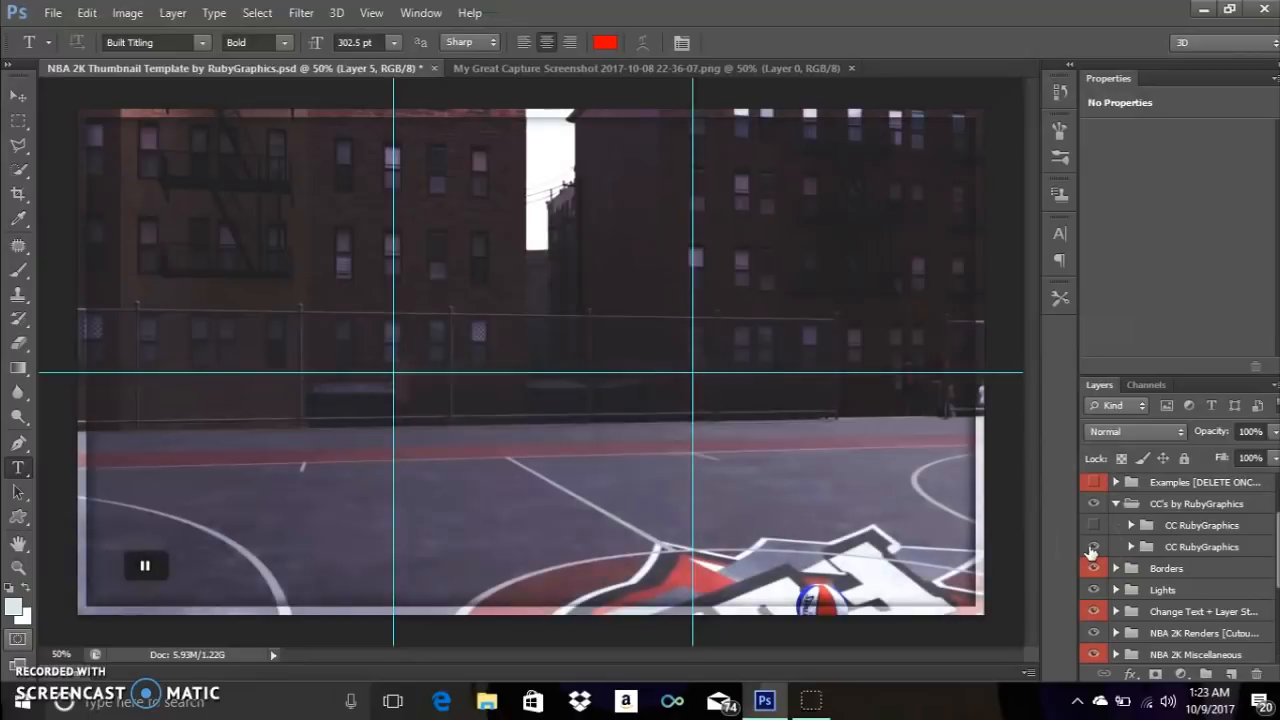
left_click(1099, 528)
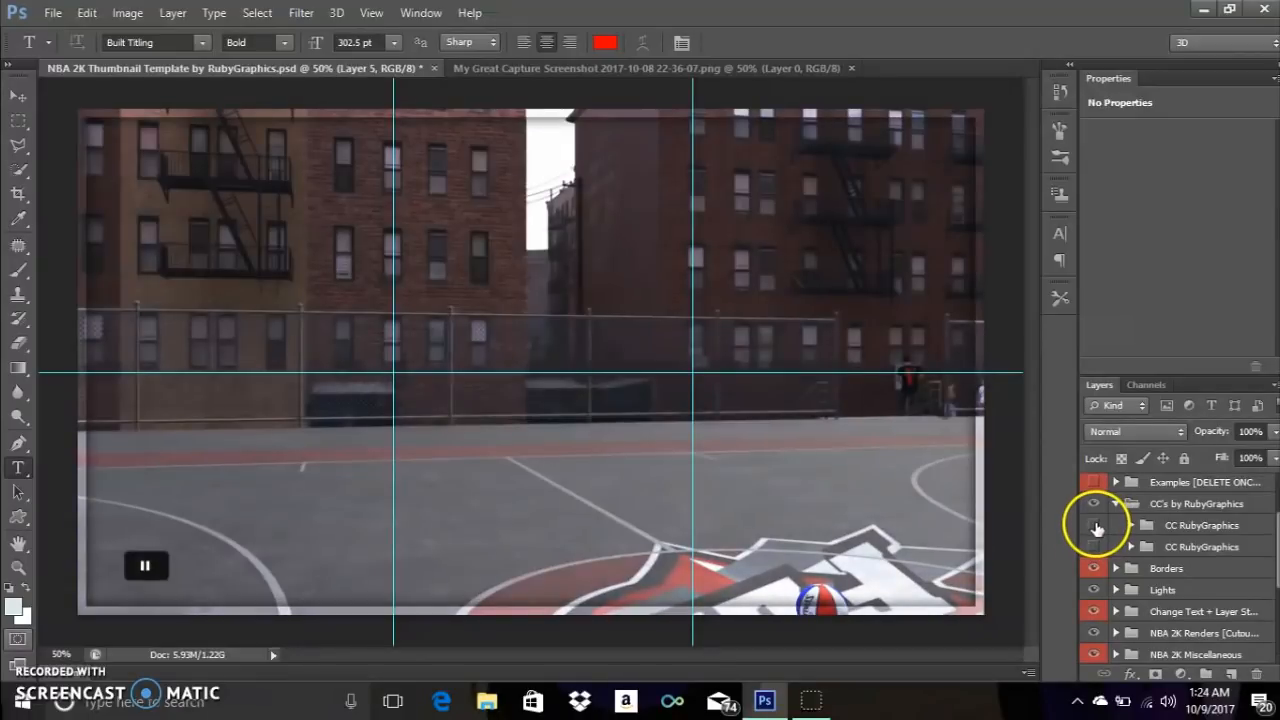
left_click(1096, 528)
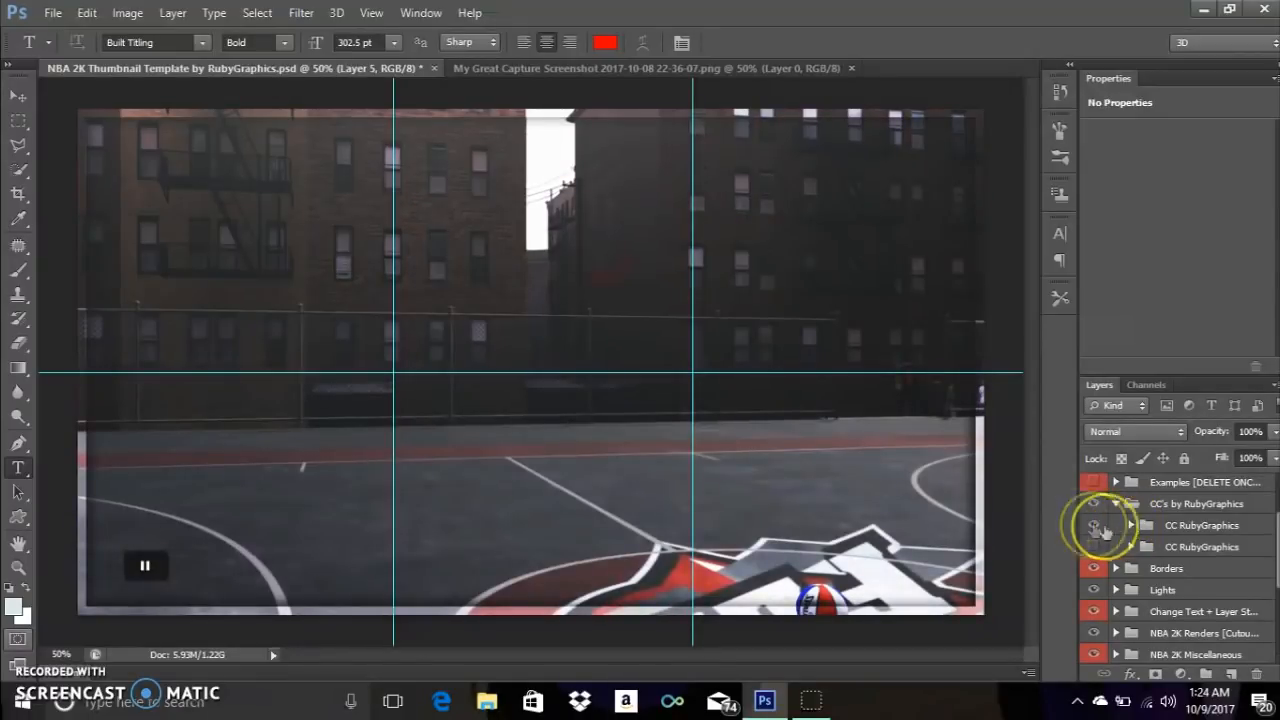
Hide the middle RubyGraphics subgroup inside the upper CC RubyGraphics group, keep the other two visible, and collapse the colour-correction groups.
left_click(1129, 525)
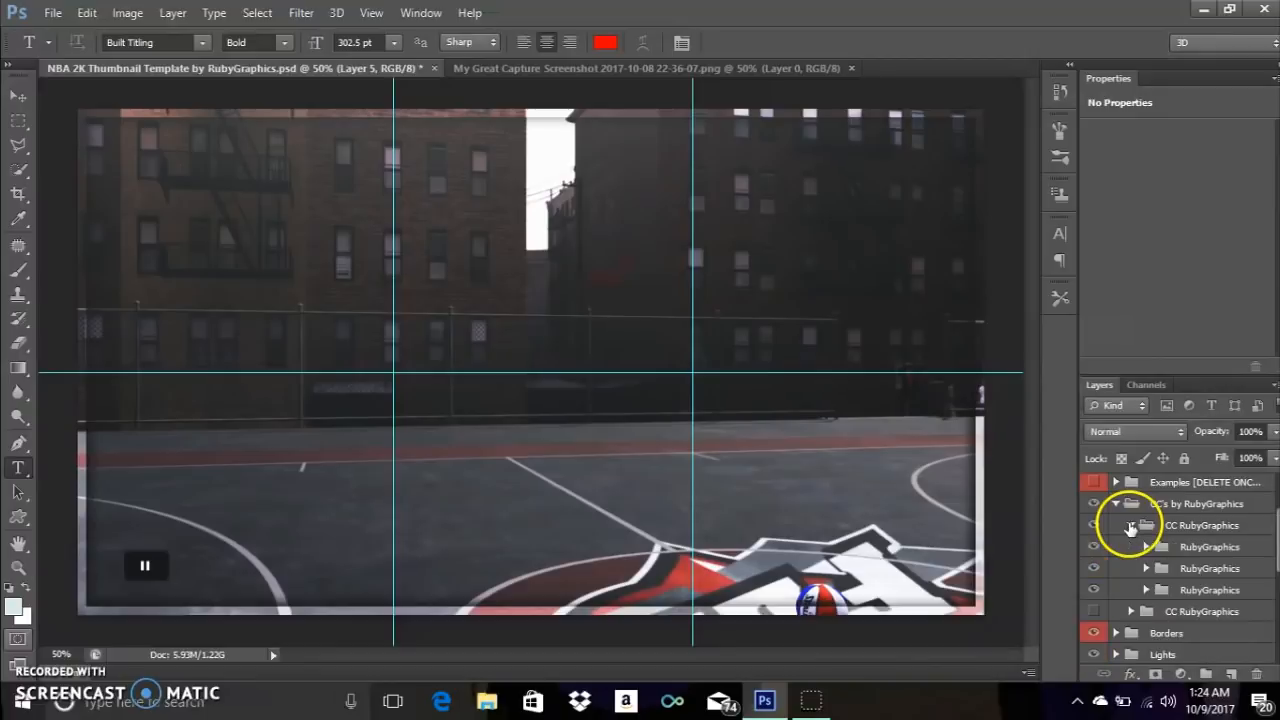
left_click(1095, 570)
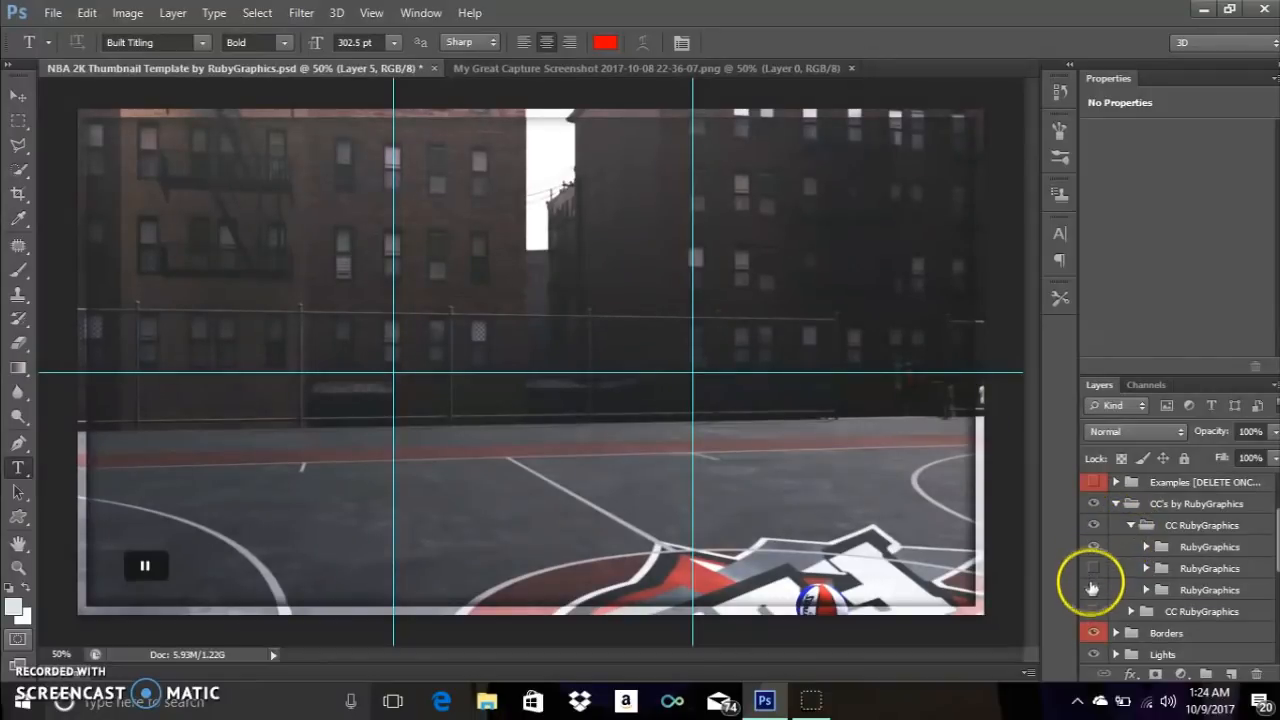
left_click(1092, 591)
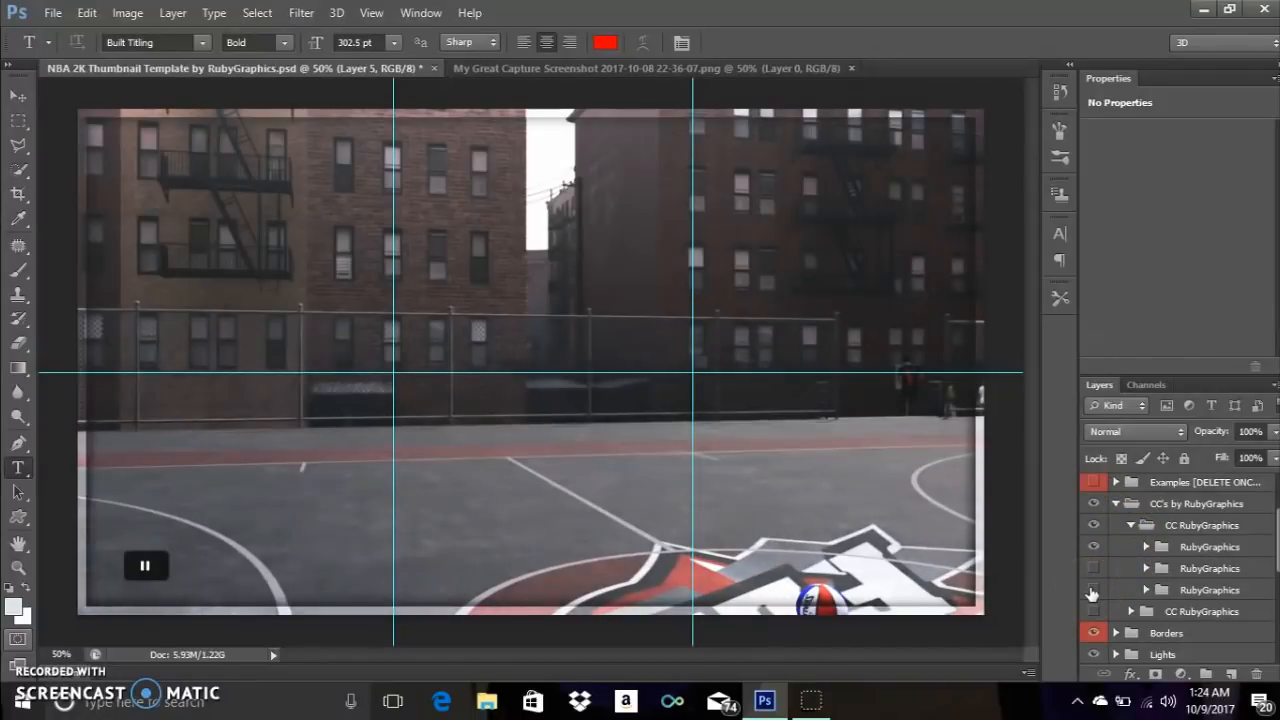
left_click(1097, 568)
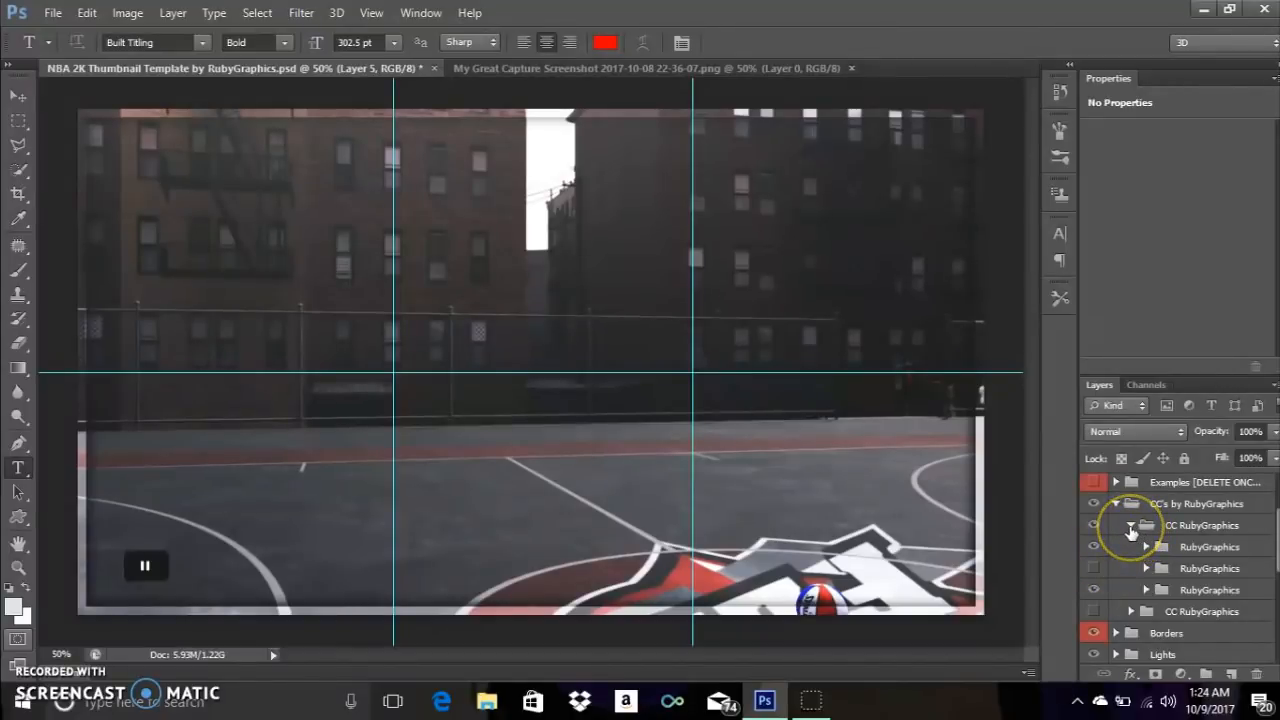
left_click(1130, 526)
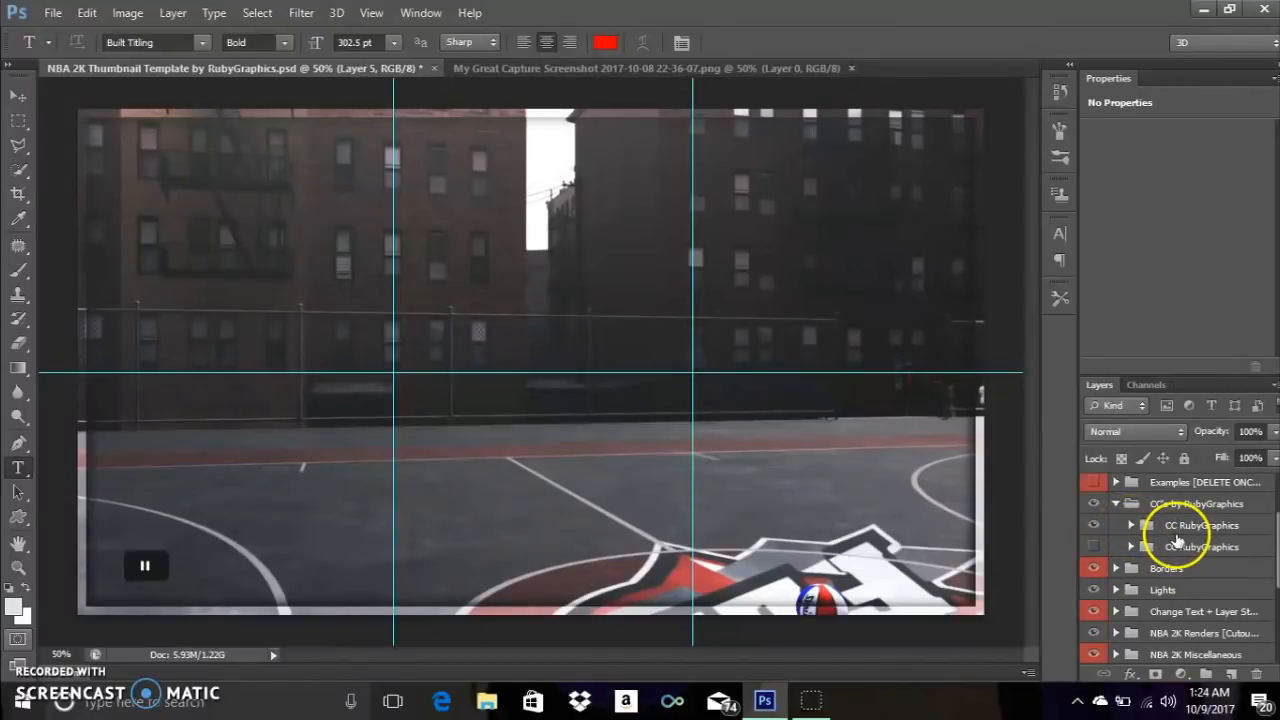
left_click(1116, 505)
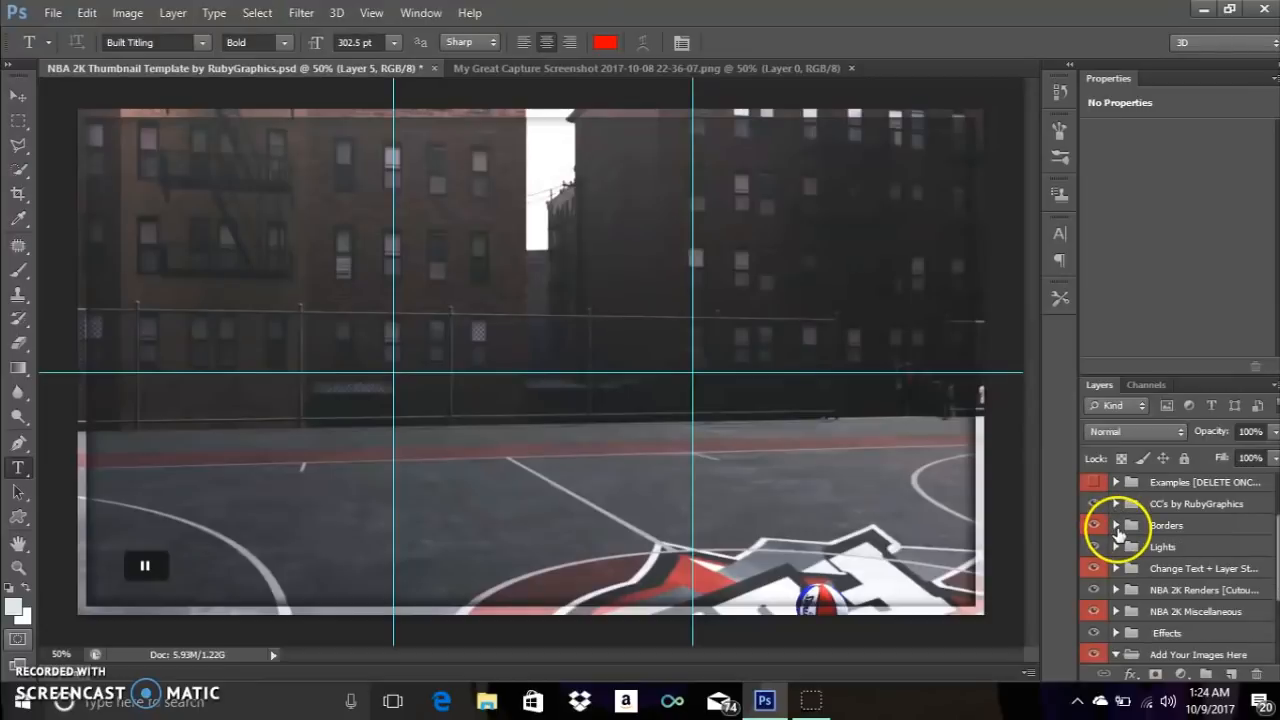
Preview the rainbow borders in the Borders group one at a time, keeping only Border w/ Shadow visible.
left_click(1115, 525)
scroll(1268, 540, "down", 1)
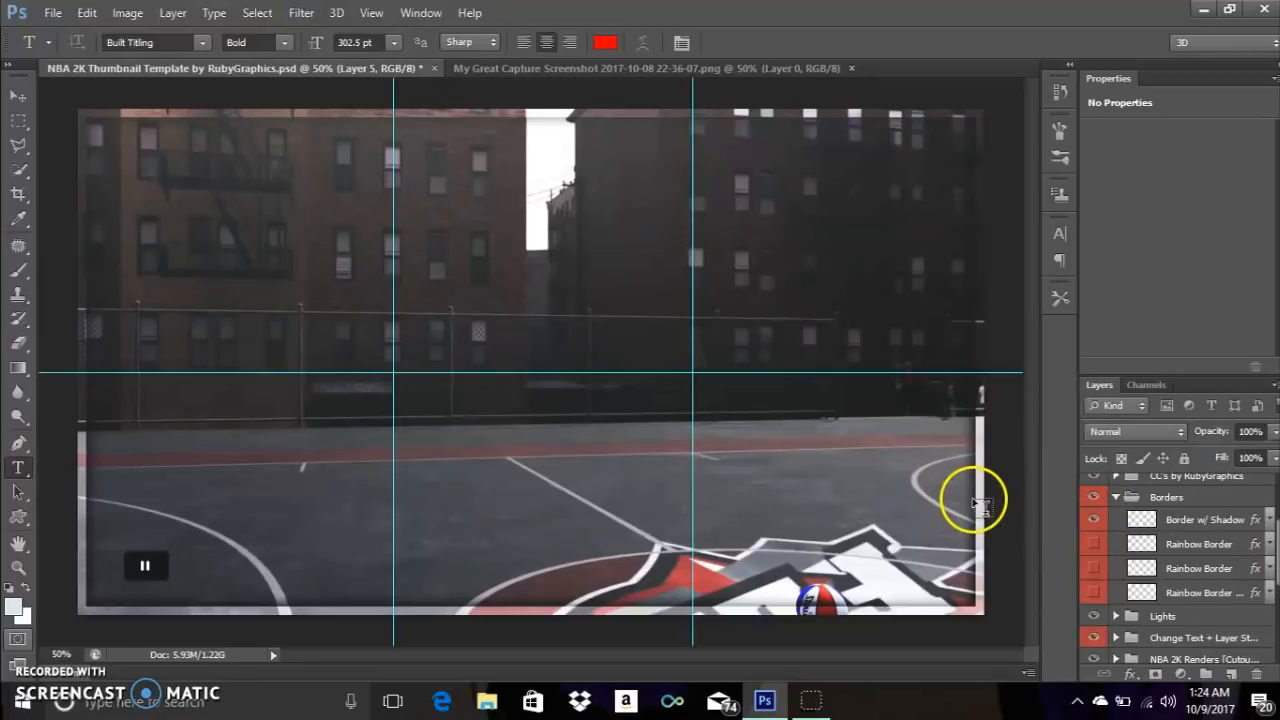
left_click(1094, 519)
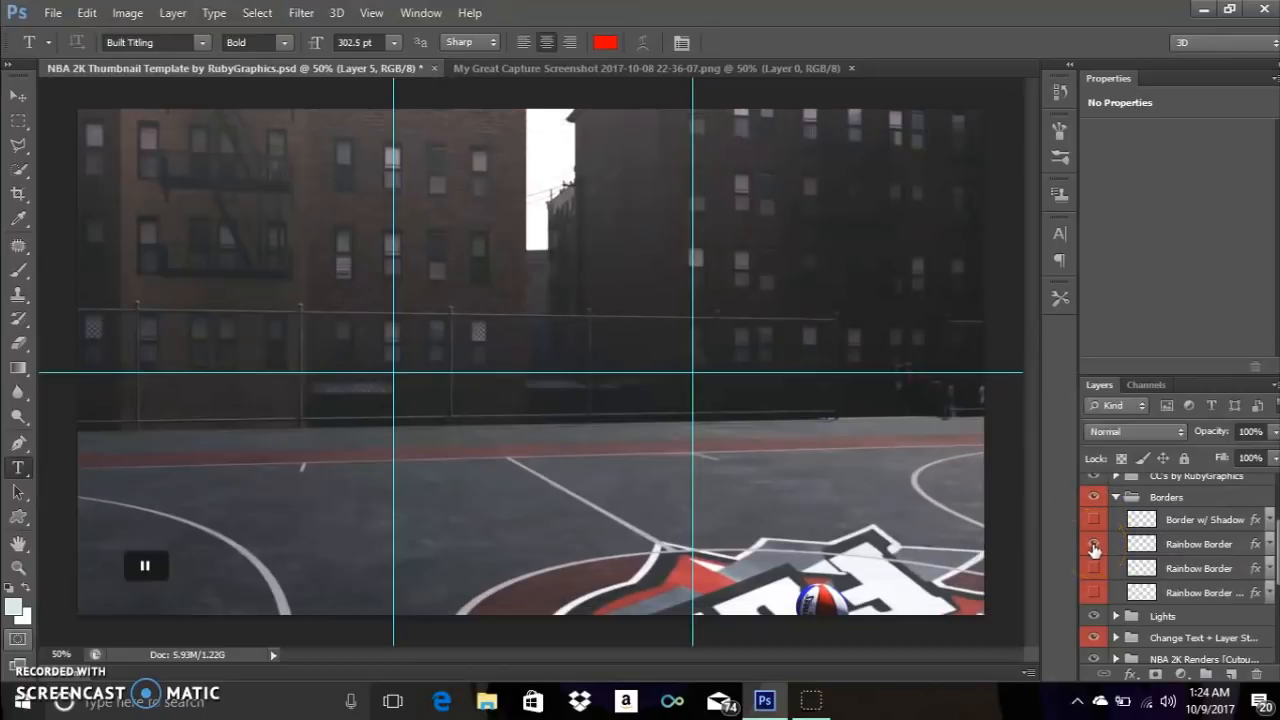
left_click(1094, 544)
left_click(1094, 546)
left_click(1092, 568)
left_click(1092, 593)
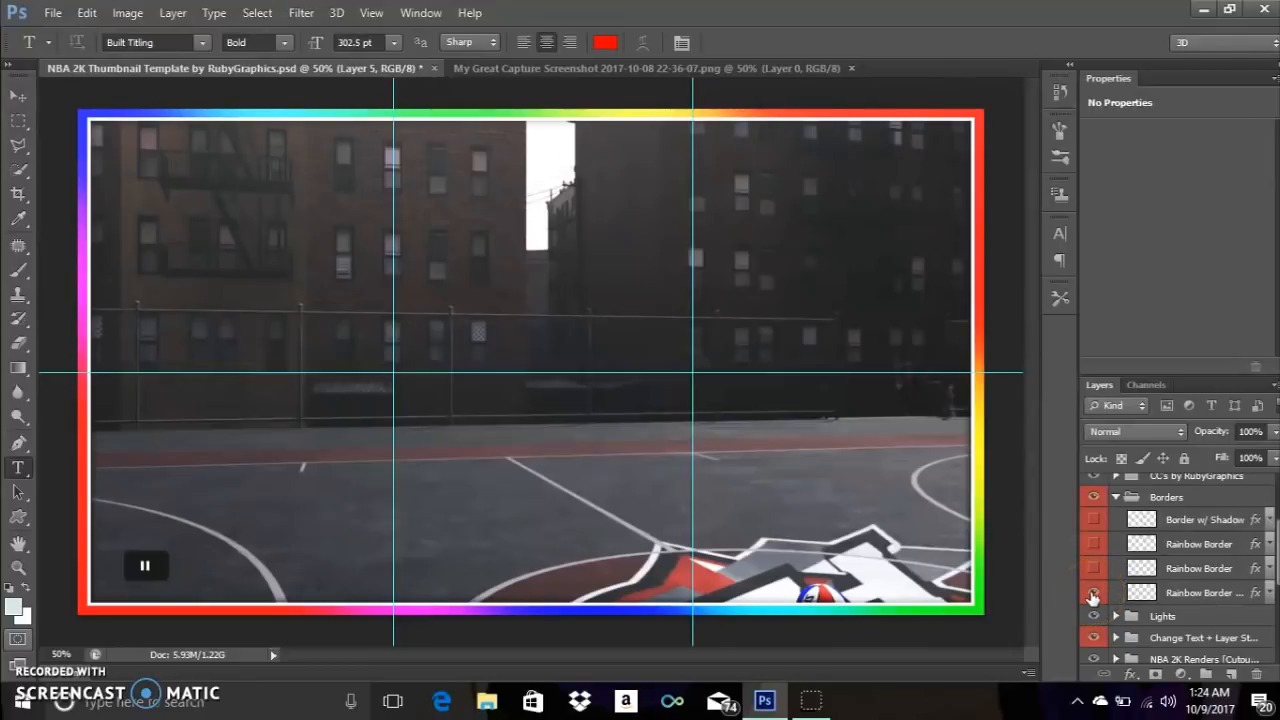
left_click(1093, 593)
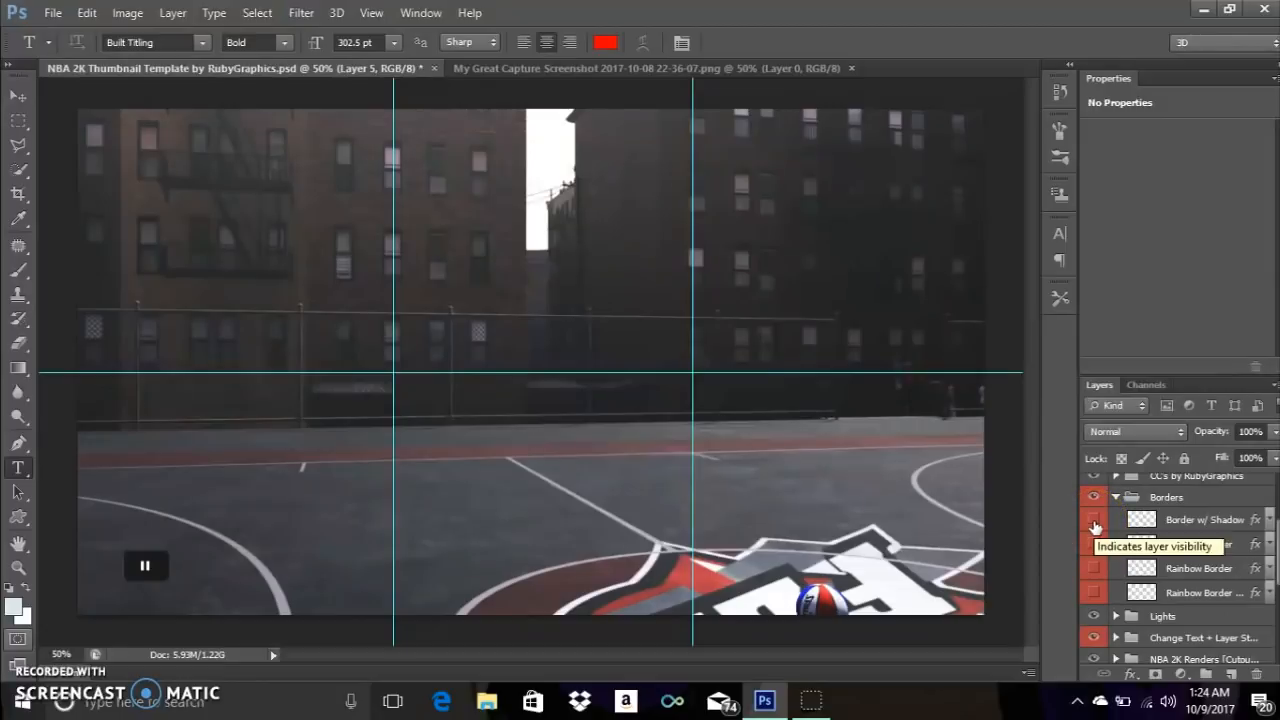
left_click(1094, 520)
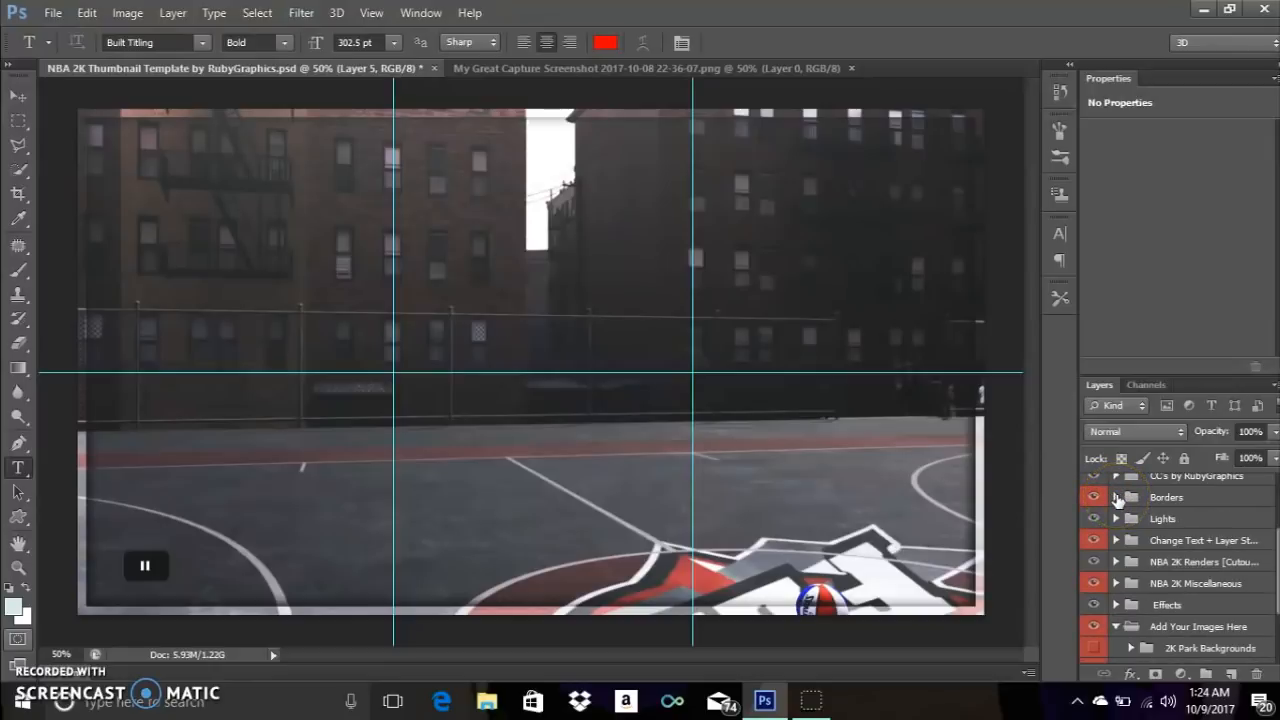
Preview the Light 1 and Light 2 layers in the Lights group, leaving both hidden.
left_click(1117, 519)
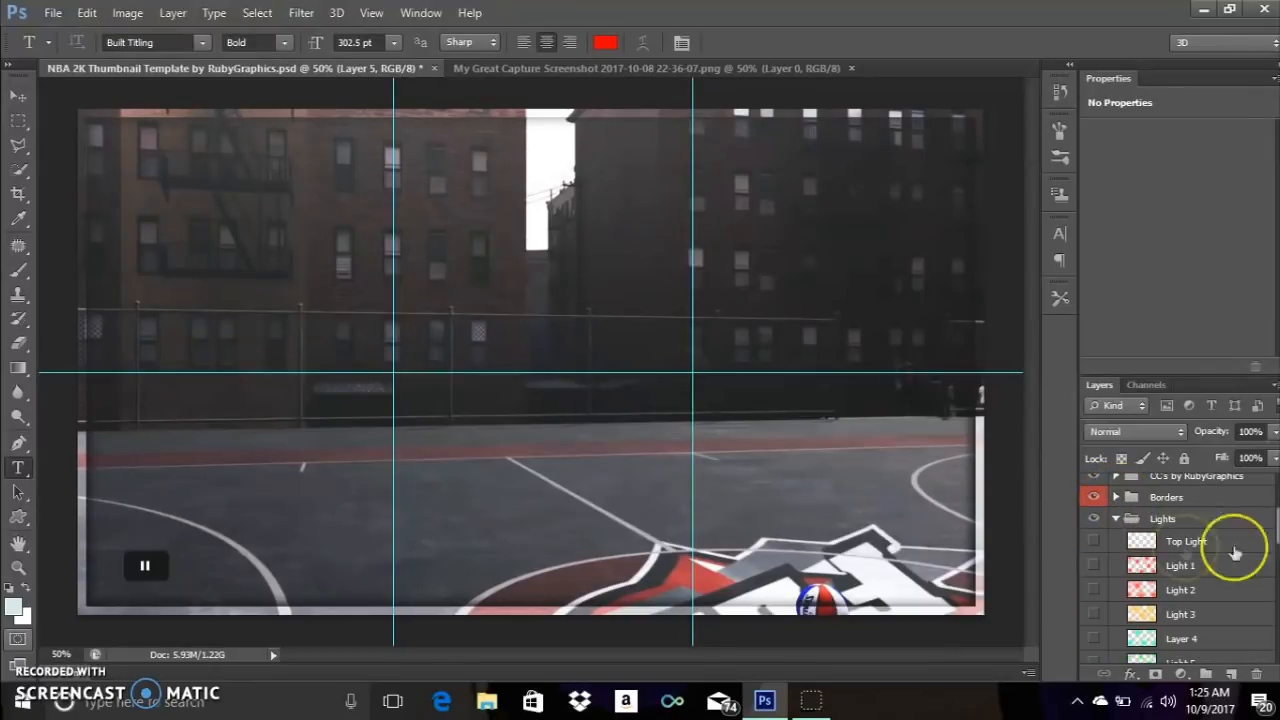
left_click(1092, 568)
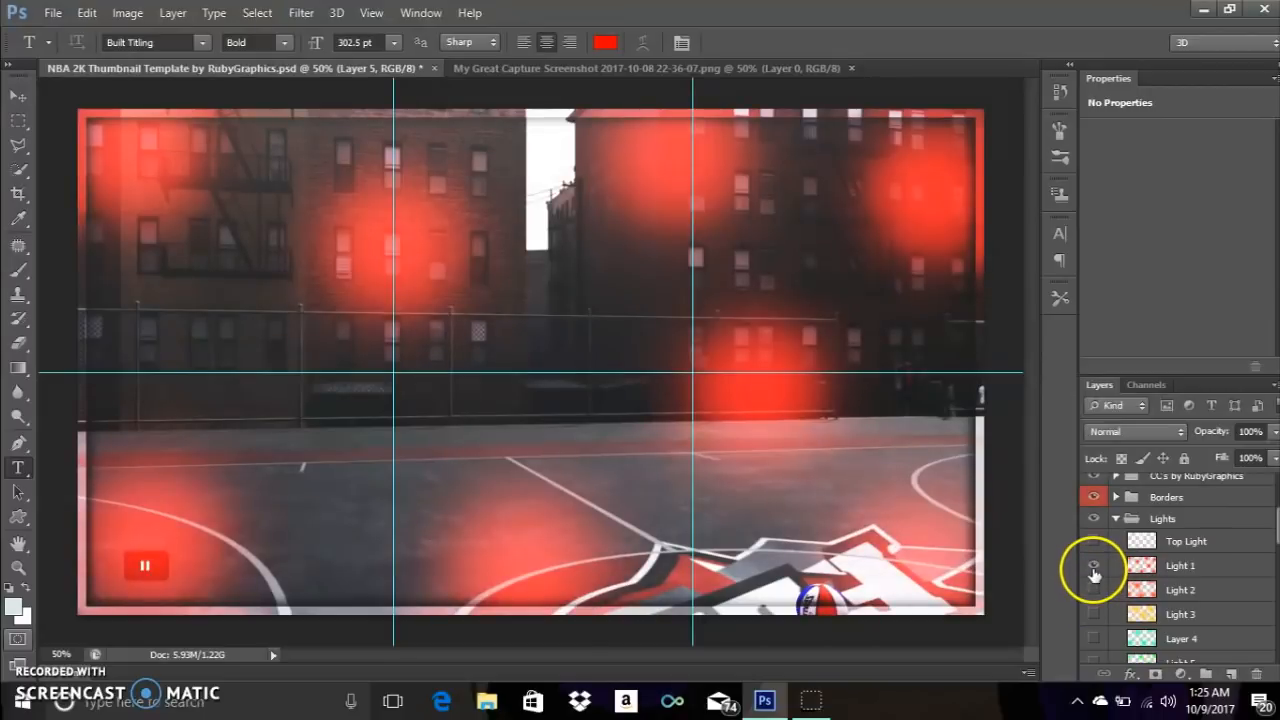
left_click(1094, 592)
left_click(1094, 592)
left_click_drag(1276, 532, 1276, 597)
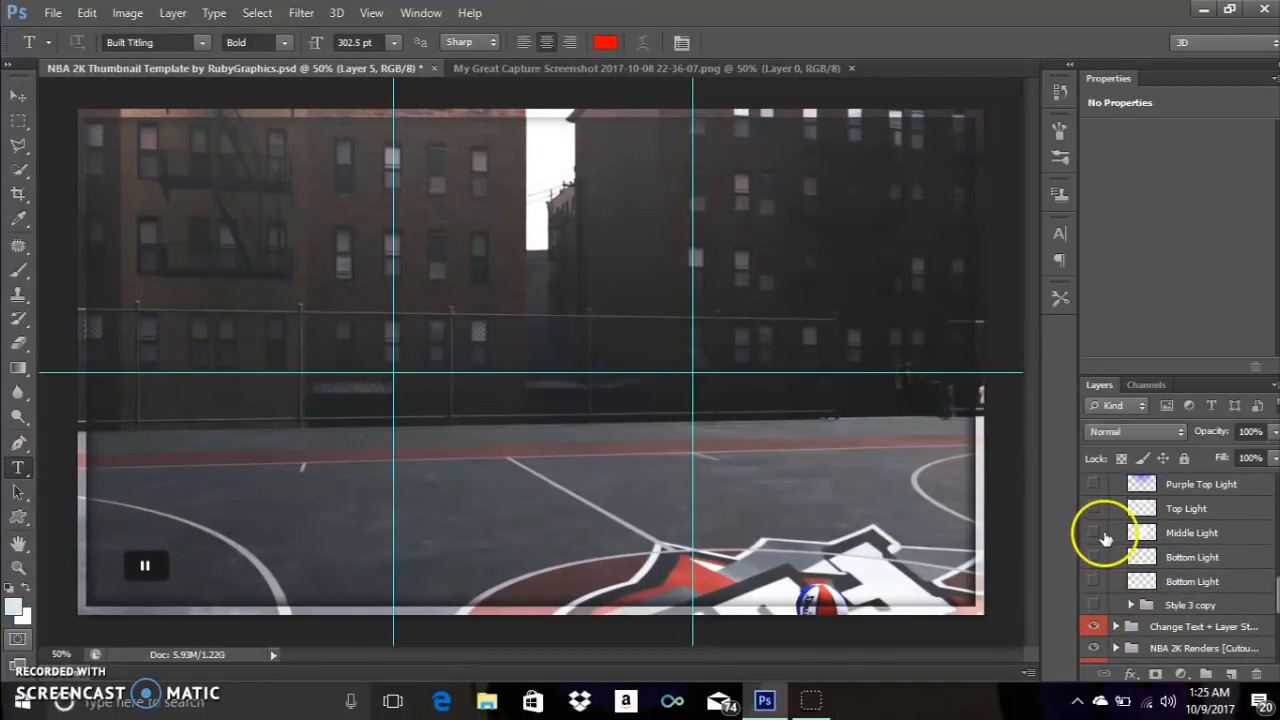
Show the lower Bottom Light layer and the Top Light layer below Purple Top Light, and collapse the Lights group.
left_click(1093, 582)
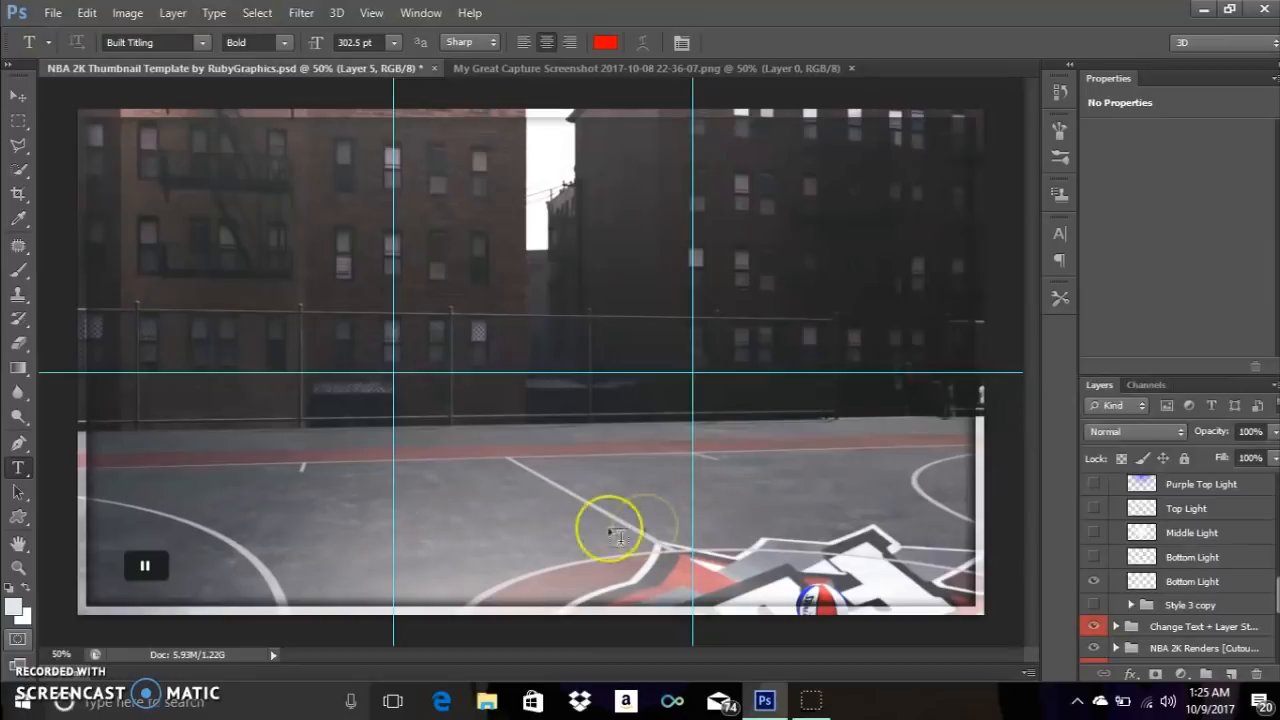
left_click(1093, 509)
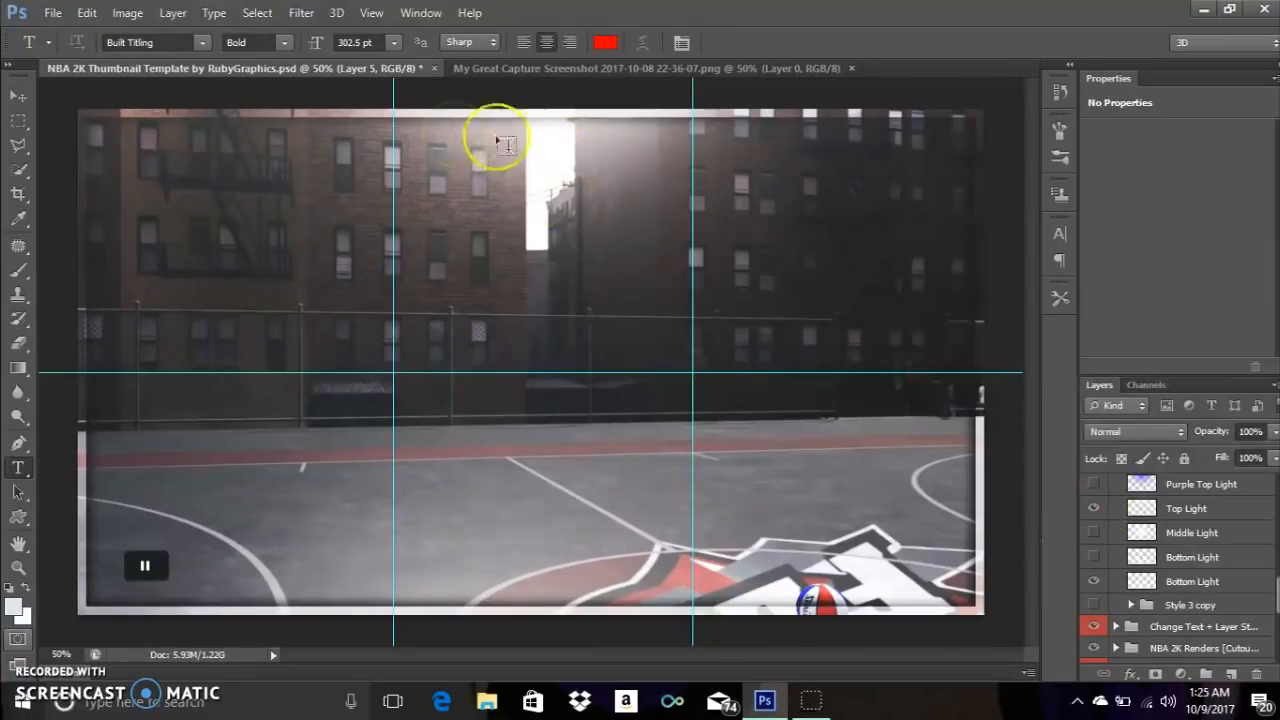
scroll(1257, 515, "up", 3)
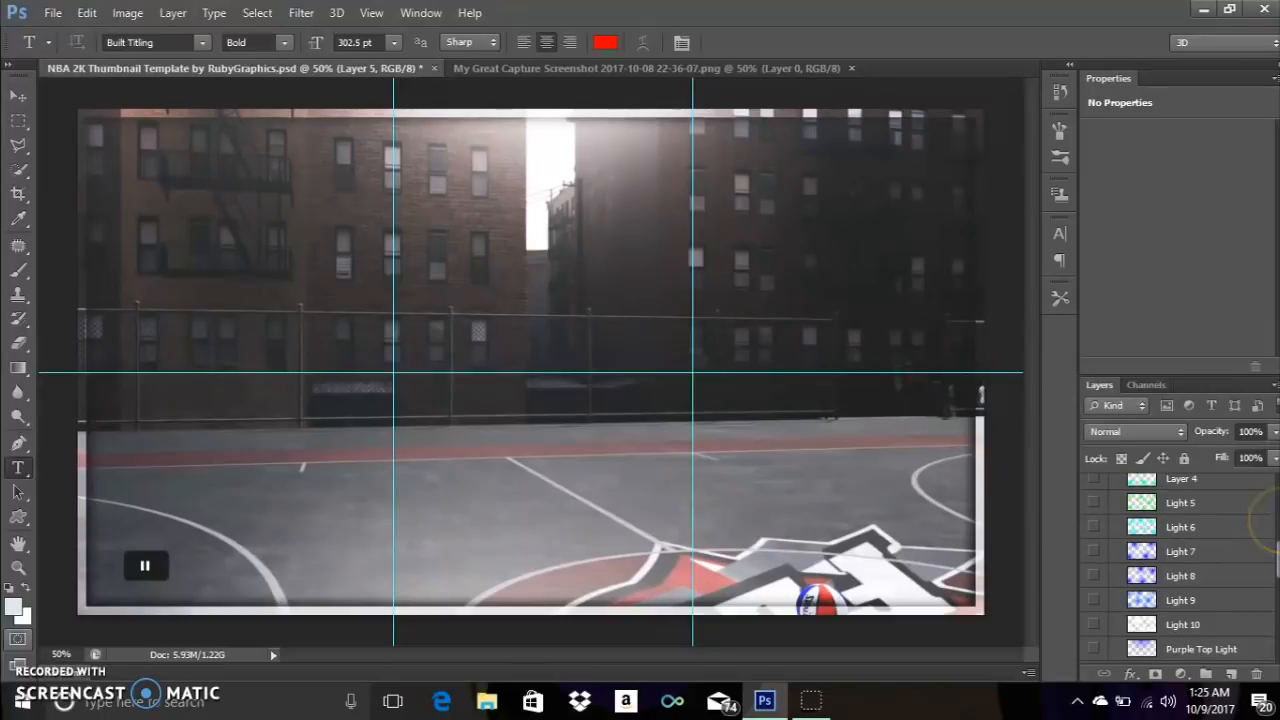
left_click_drag(1277, 560, 1260, 500)
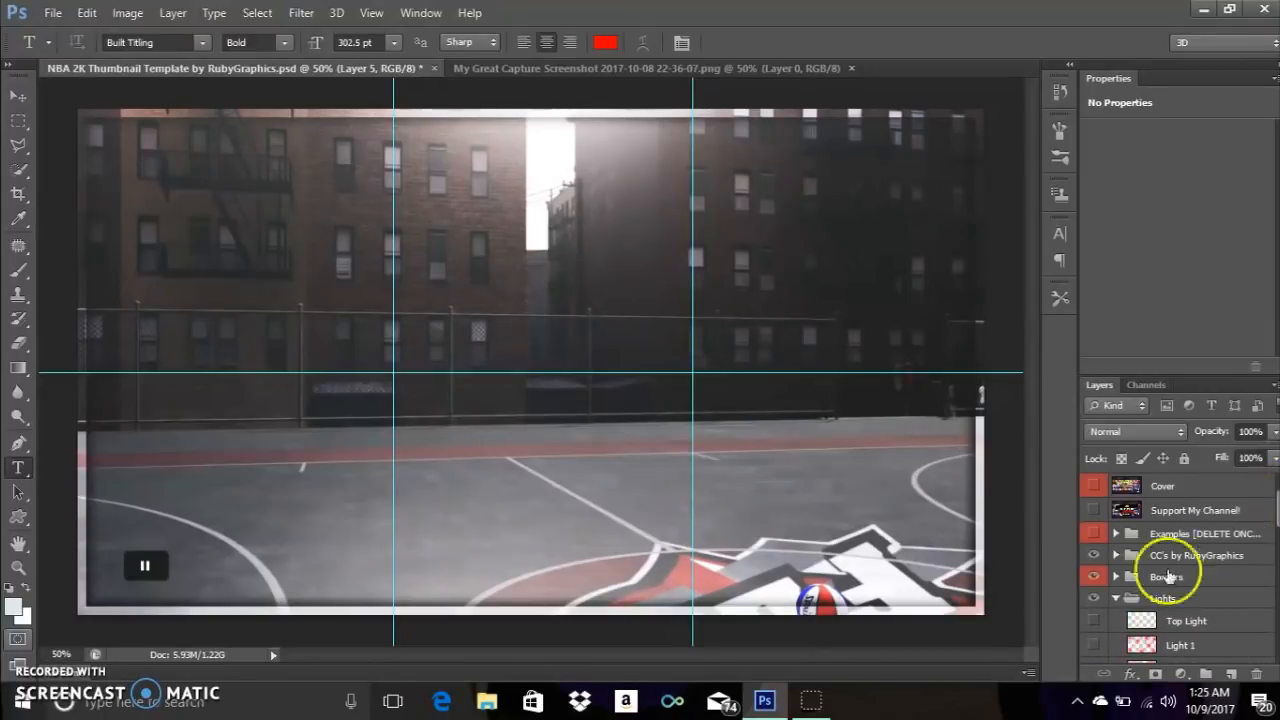
left_click(1115, 598)
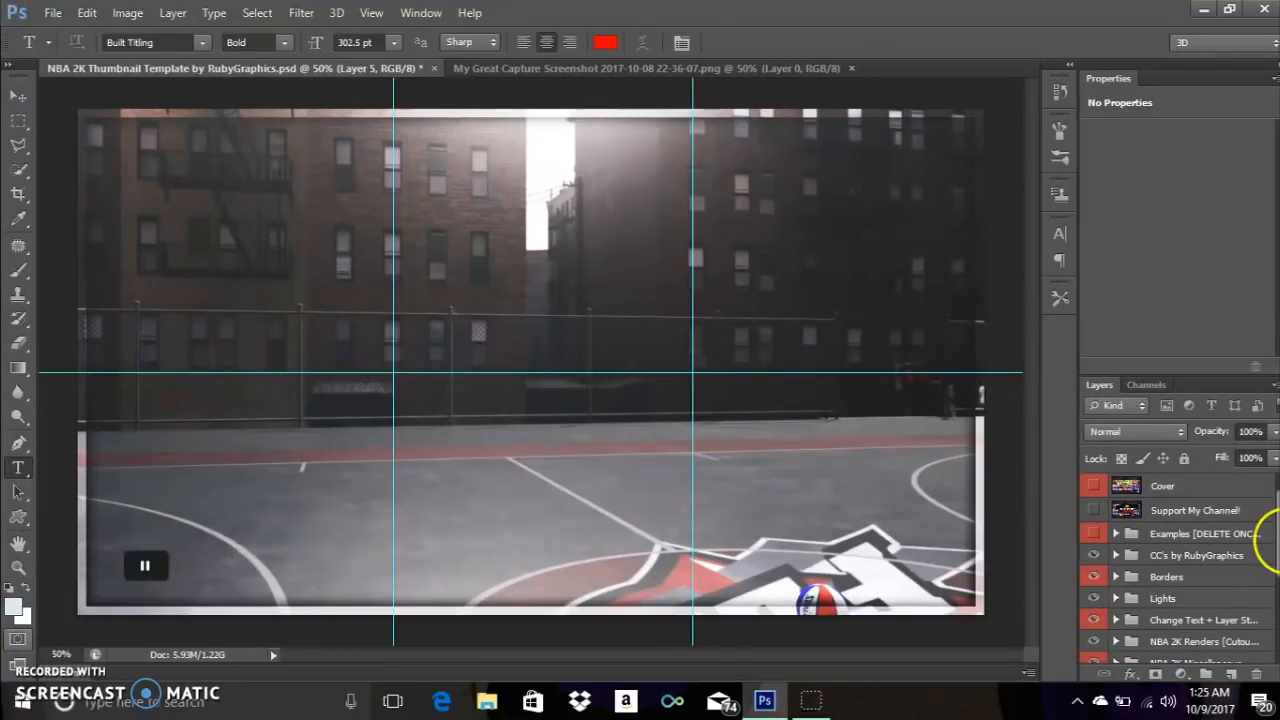
Expand the Change Text + Layer Styles group and preview the Style 1 and Style 2 text designs.
scroll(1268, 540, "down", 3)
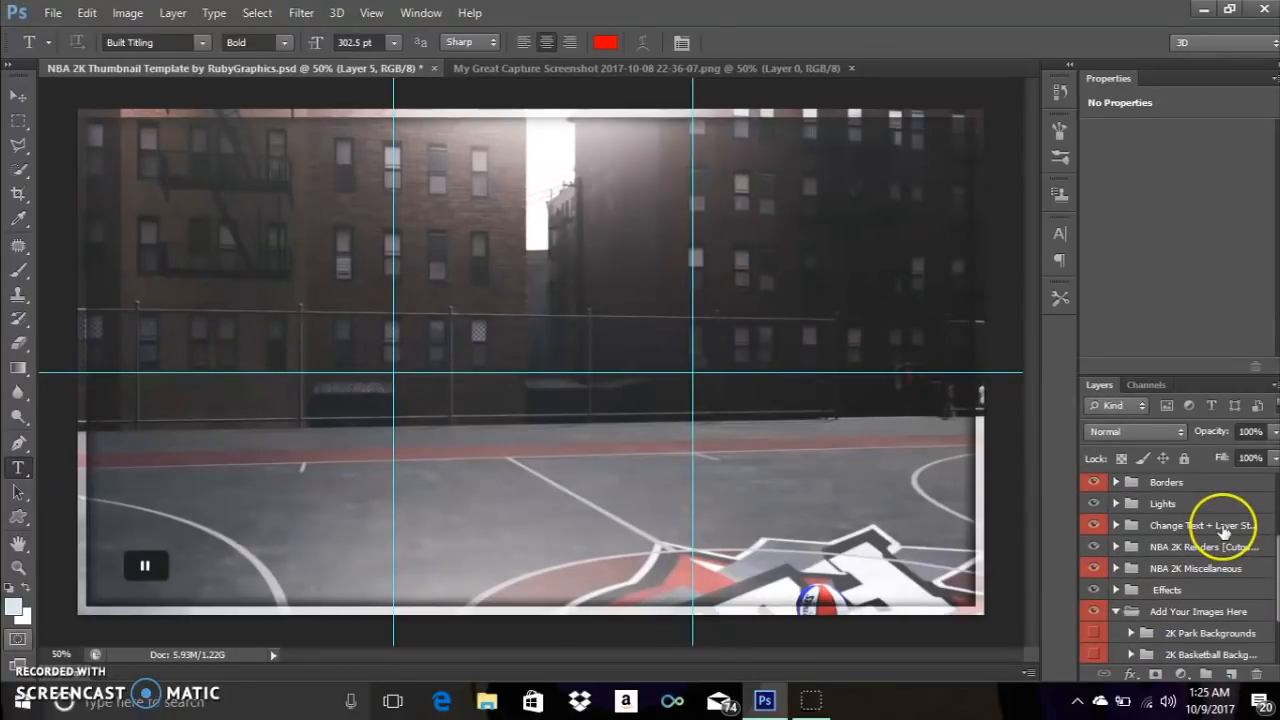
left_click(1224, 530)
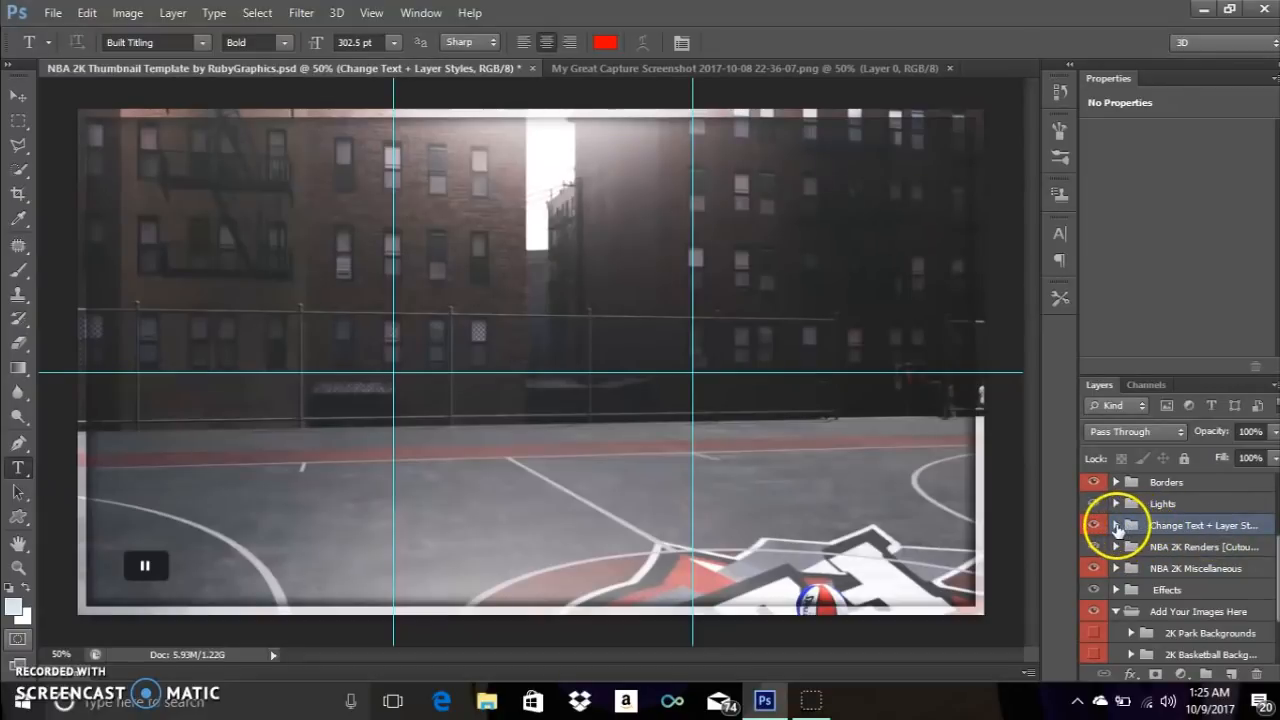
left_click(1115, 526)
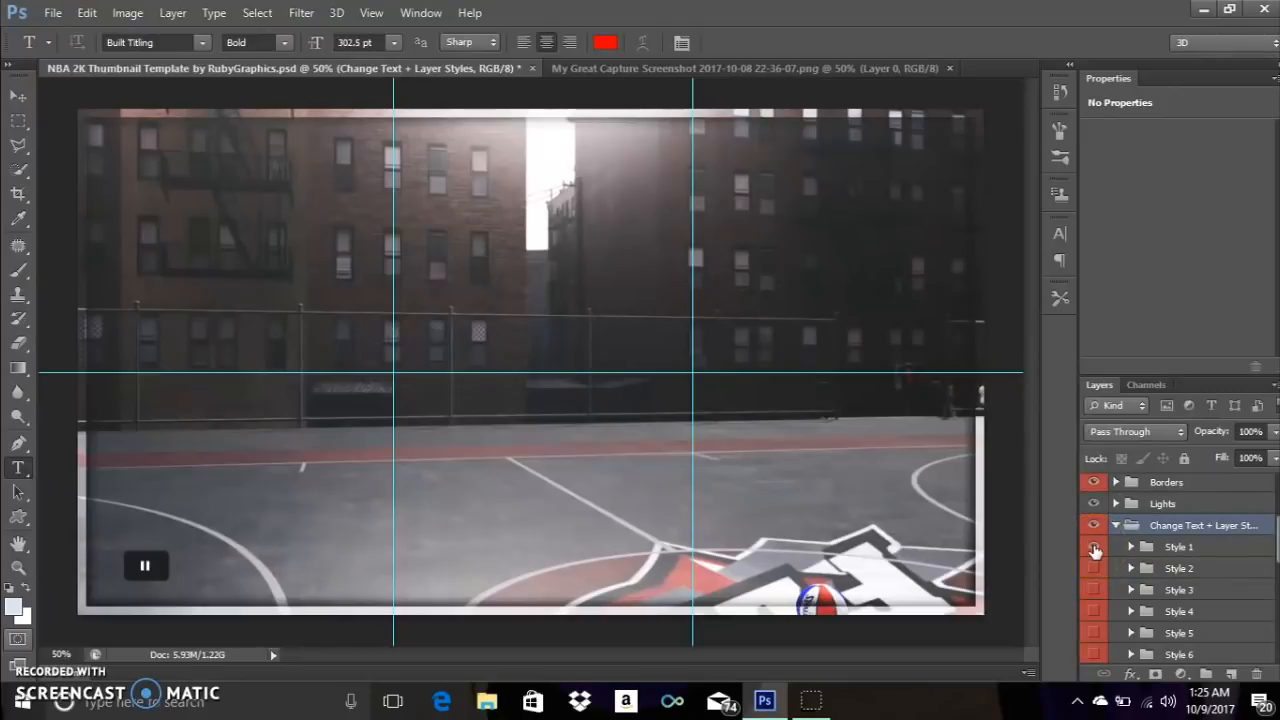
left_click(1094, 547)
left_click(1094, 550)
left_click(1094, 569)
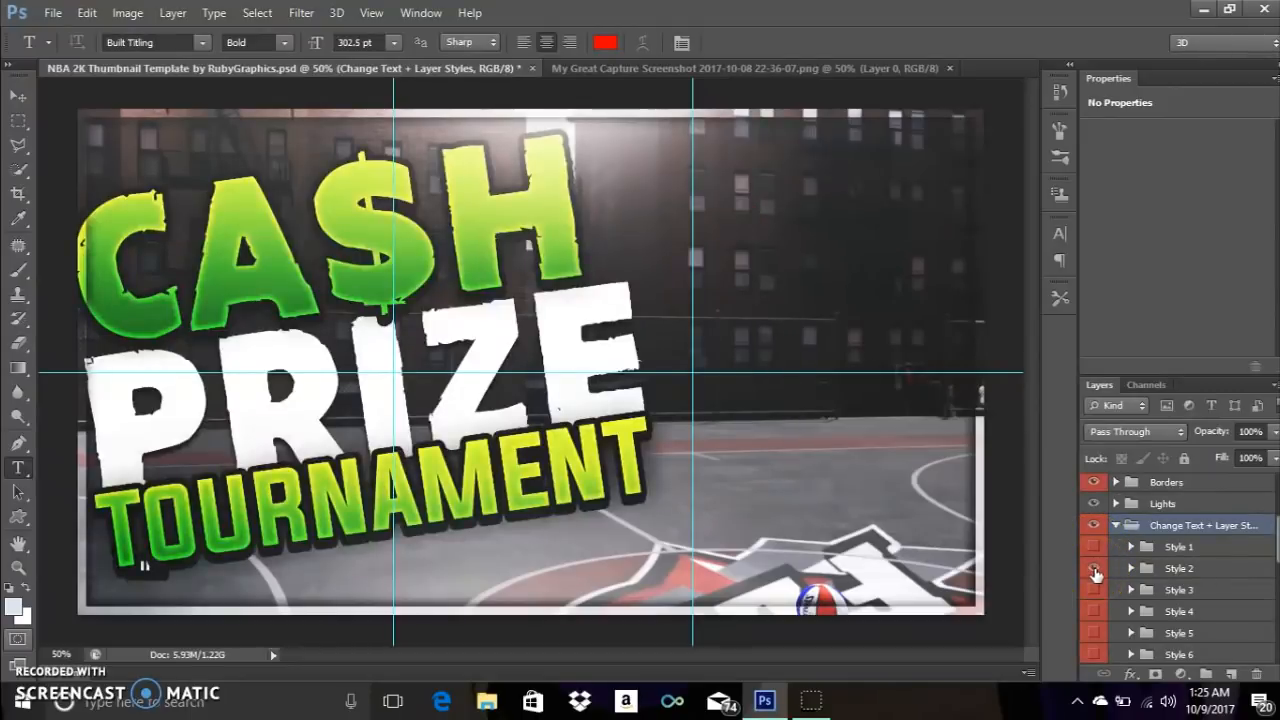
left_click(1094, 569)
Show and expand the Style 2 text group, and select its Ca$h text layer.
left_click(1131, 568)
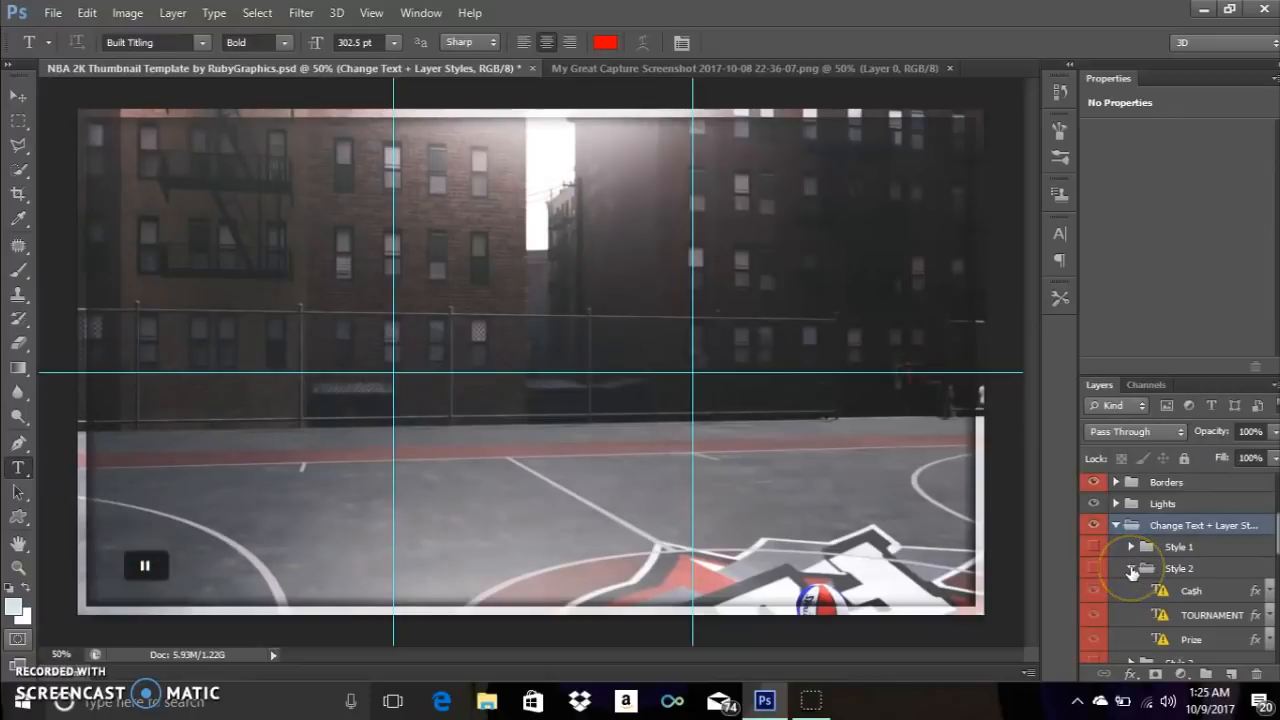
left_click(1095, 569)
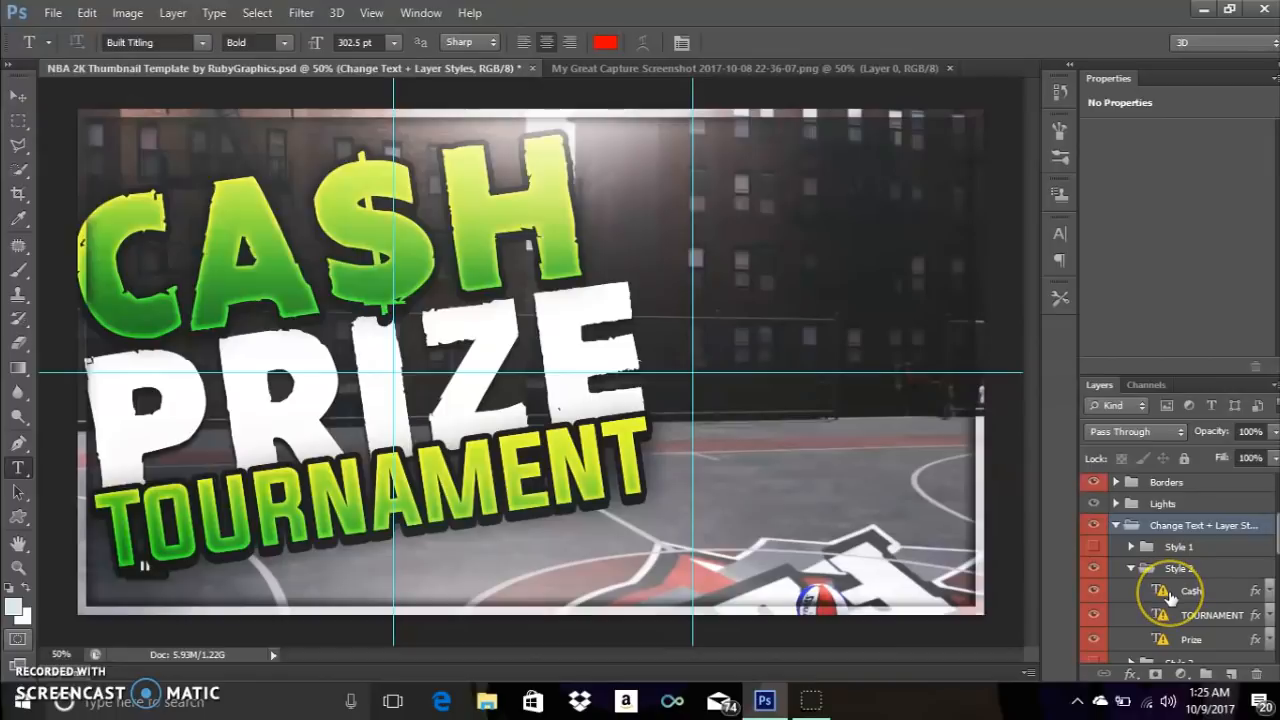
left_click(1170, 592)
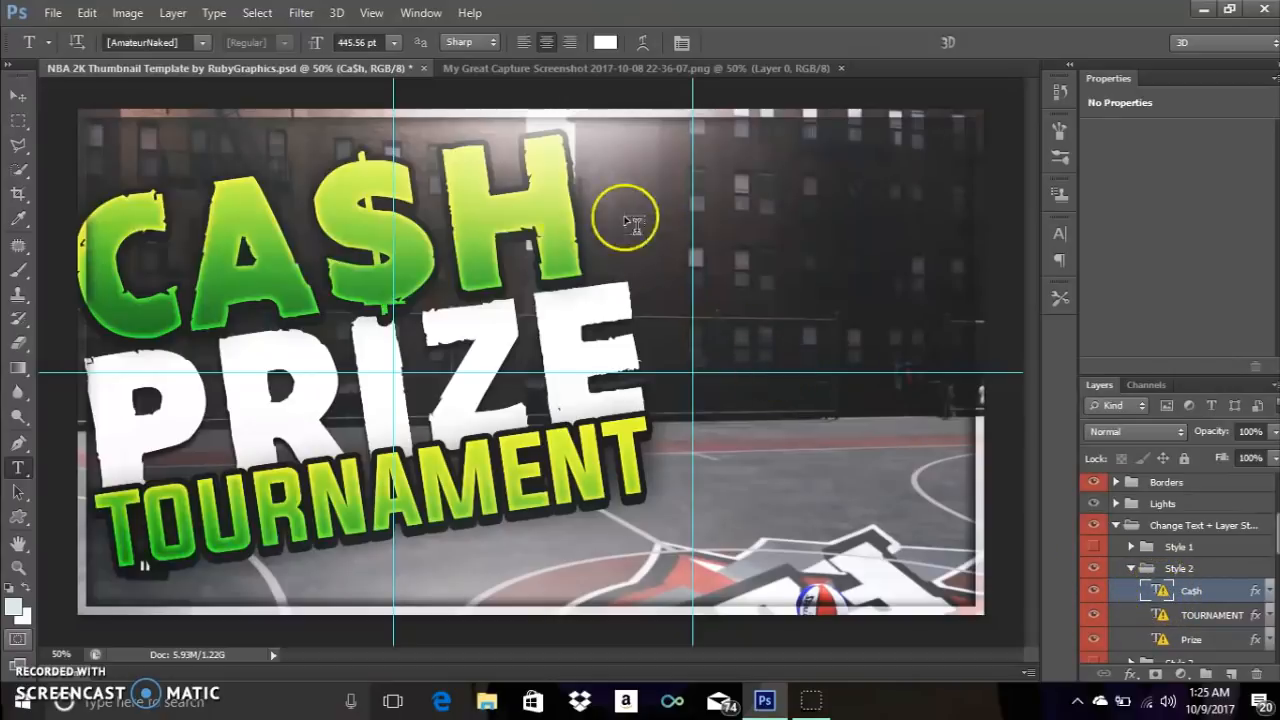
left_click(572, 206)
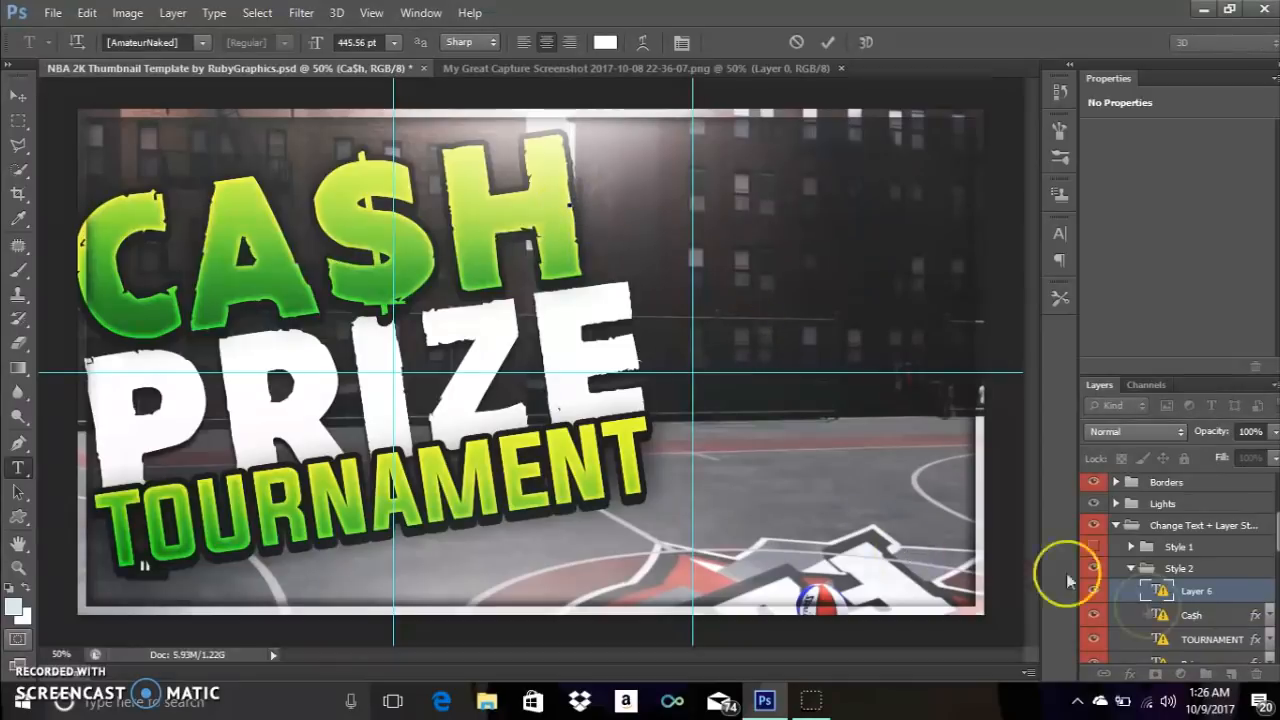
left_click(1198, 591)
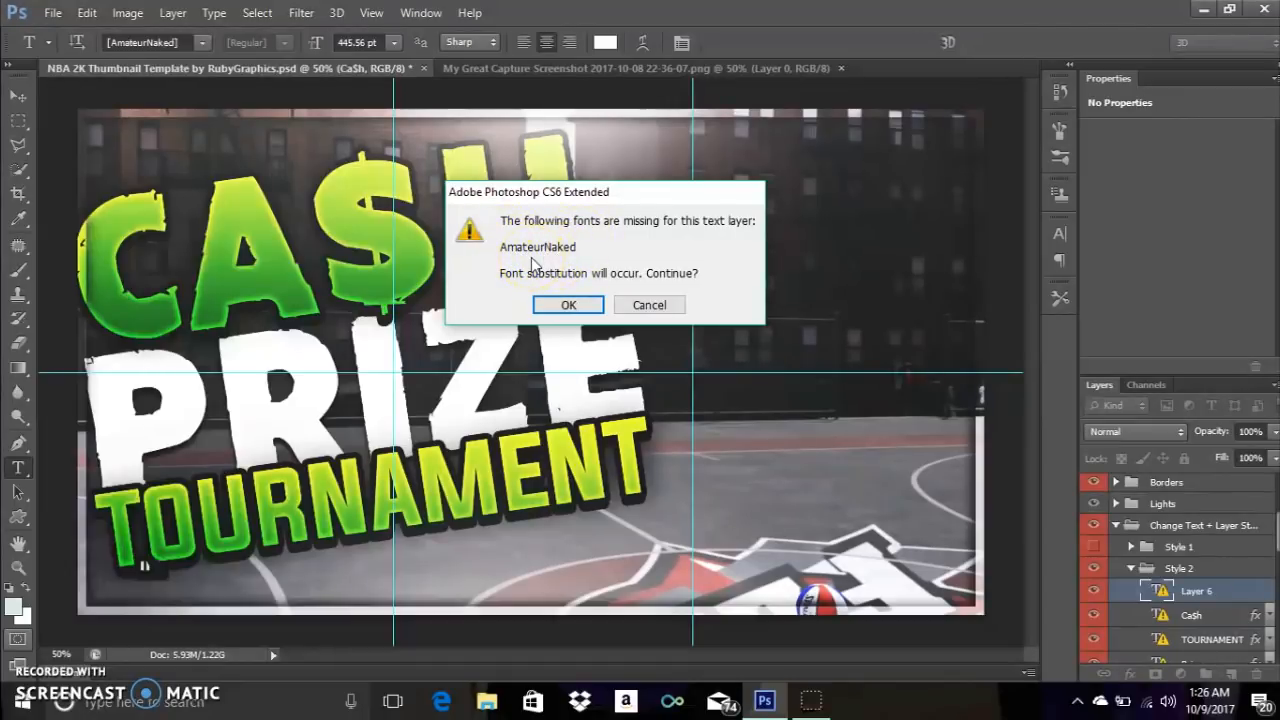
left_click(647, 306)
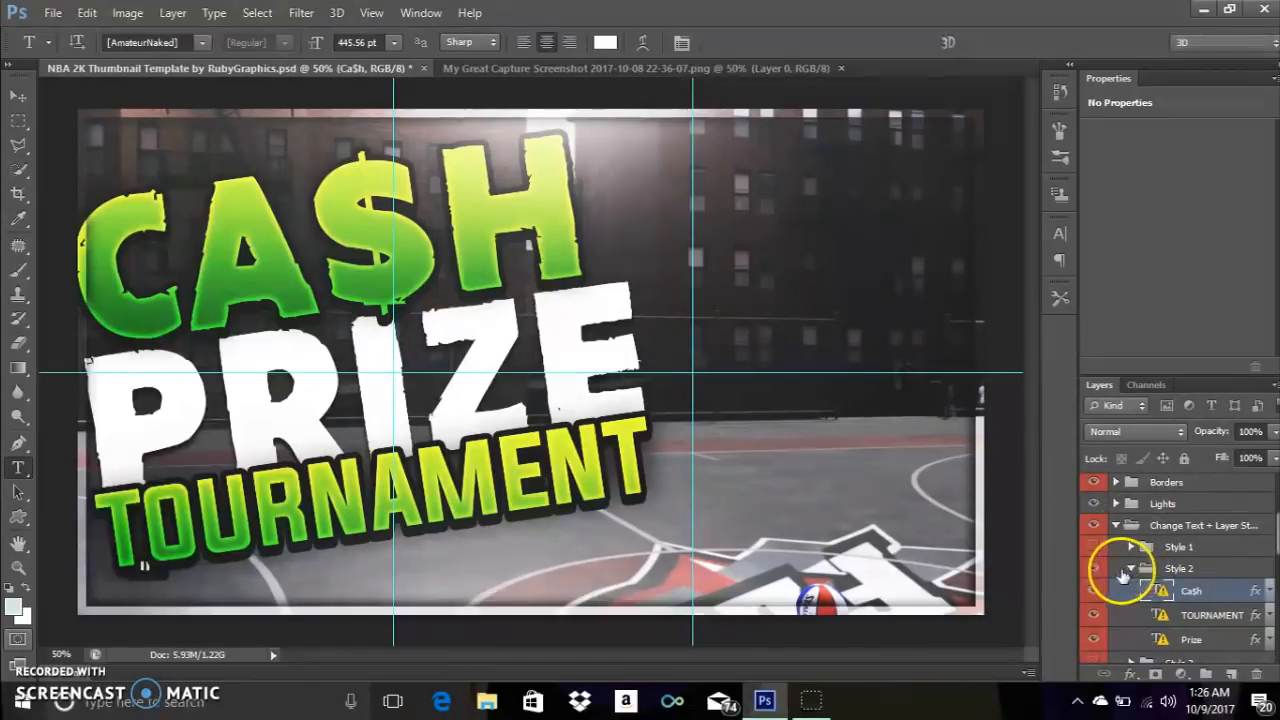
Hide and collapse the Style 2 text group, and preview the other text designs down to Style 4, leaving them hidden.
left_click(1095, 571)
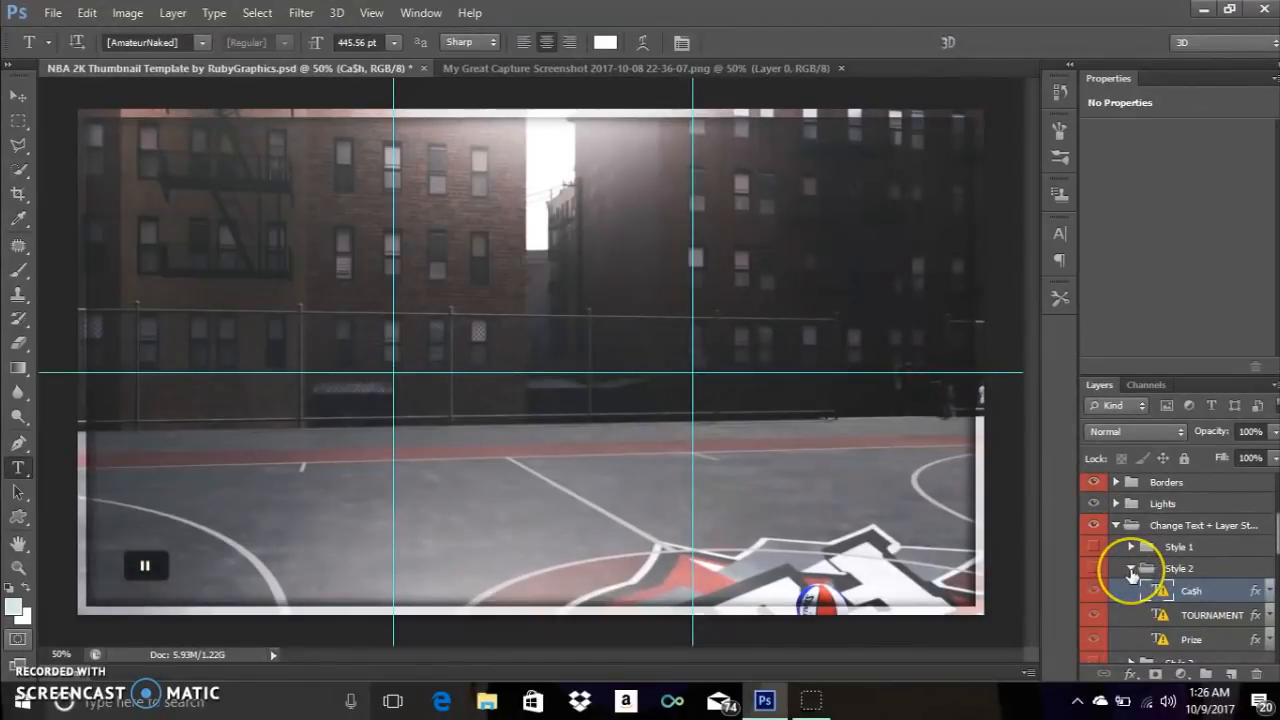
left_click(1131, 569)
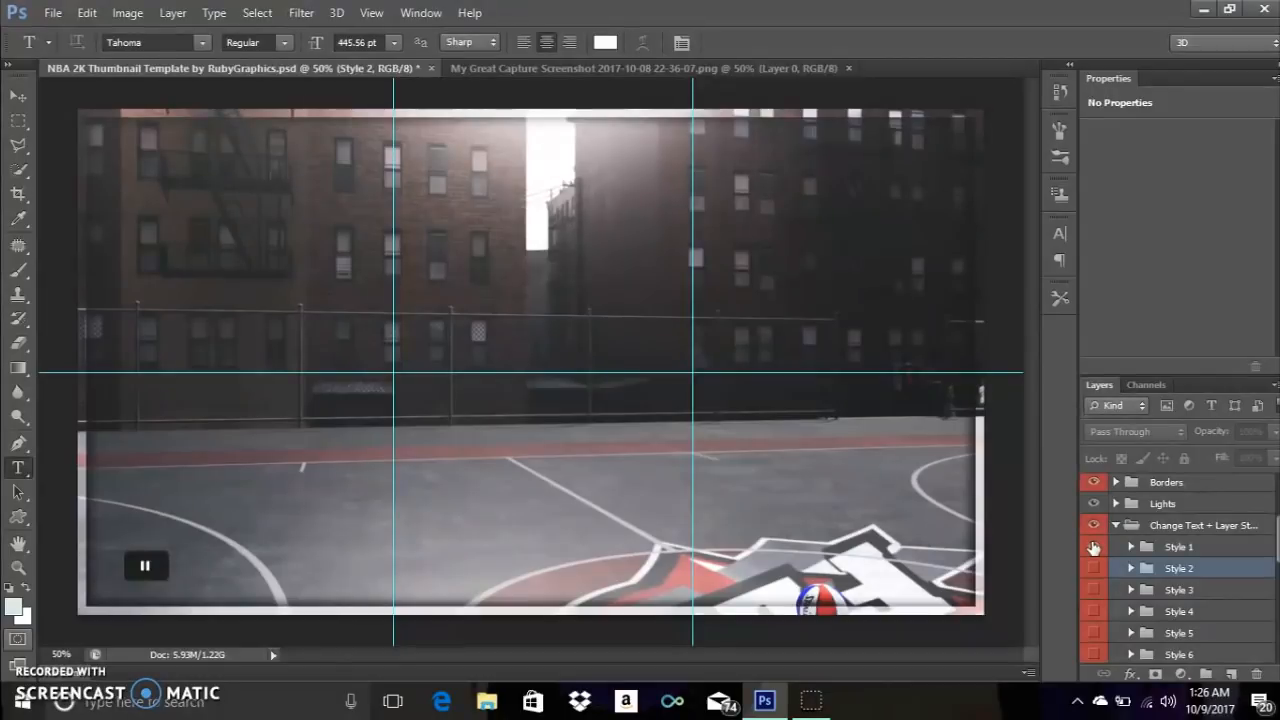
left_click(1093, 547)
left_click_drag(1093, 547, 1093, 617)
left_click(1093, 613)
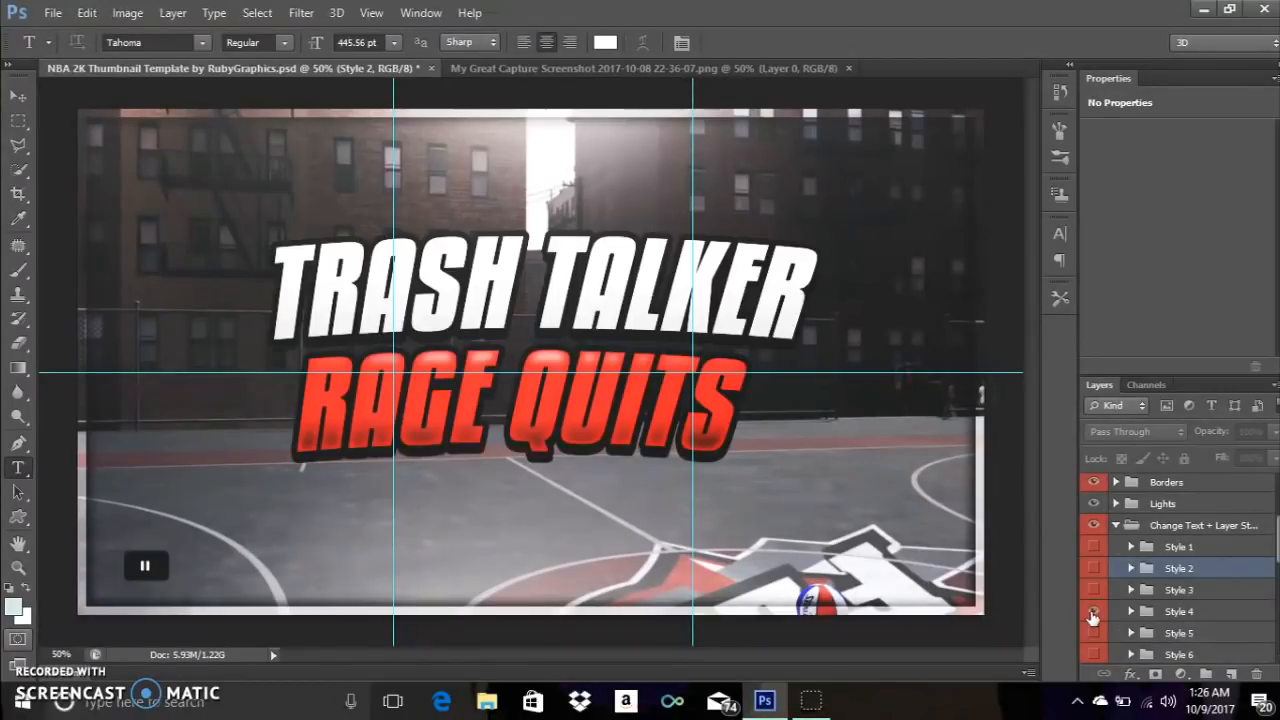
left_click(1093, 613)
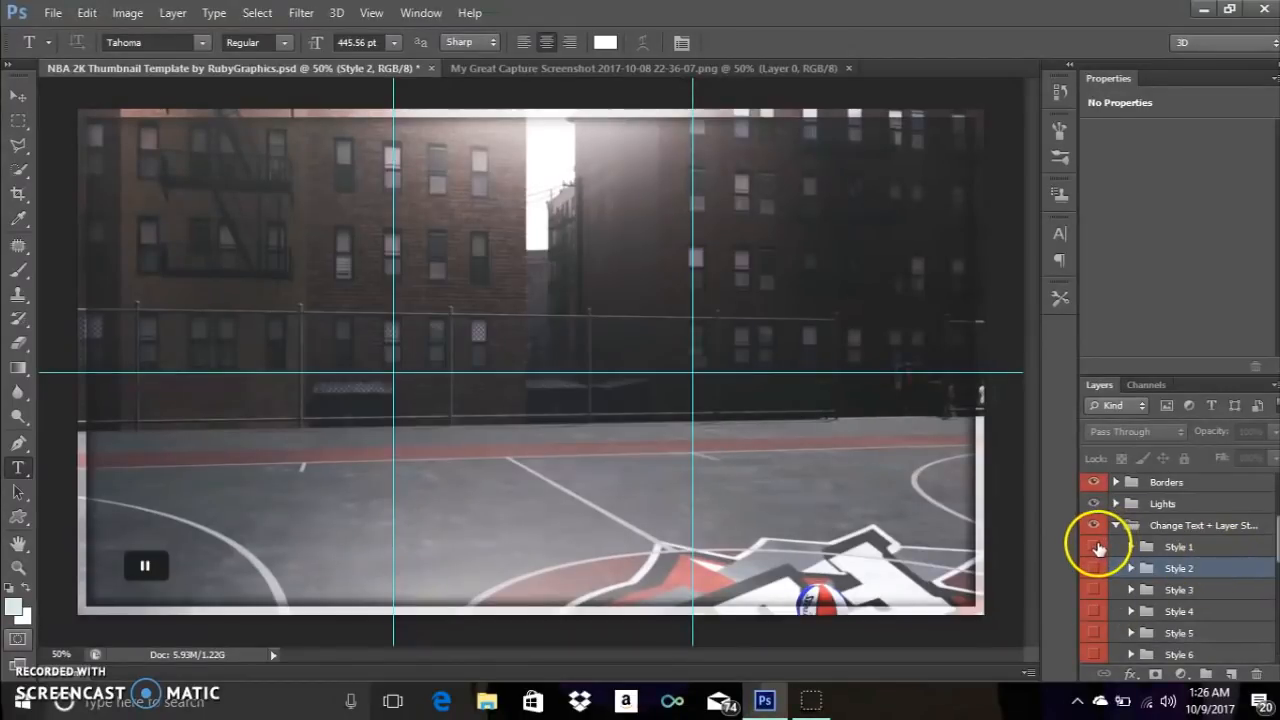
Show the Style 1 text group and expand it to reach its text layers.
mouse_move(1272, 573)
left_mouse_down()
mouse_move(1275, 598)
mouse_move(1275, 553)
left_mouse_up()
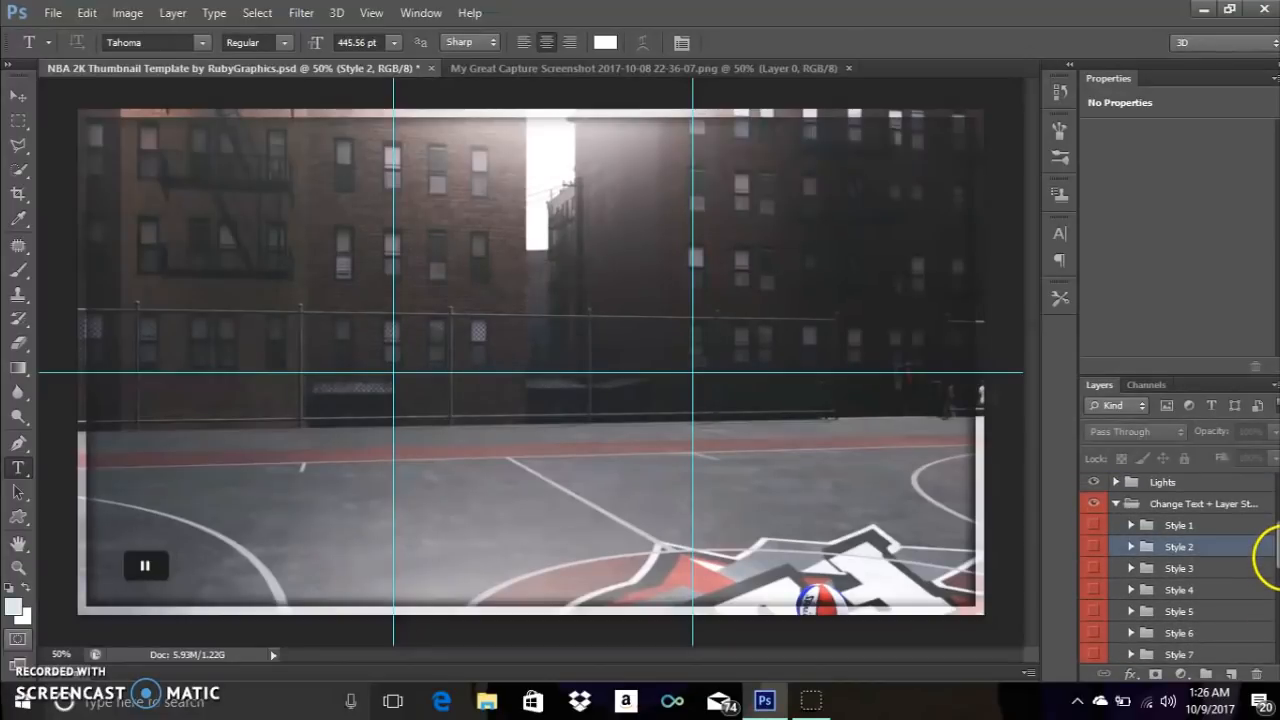
left_click(1095, 526)
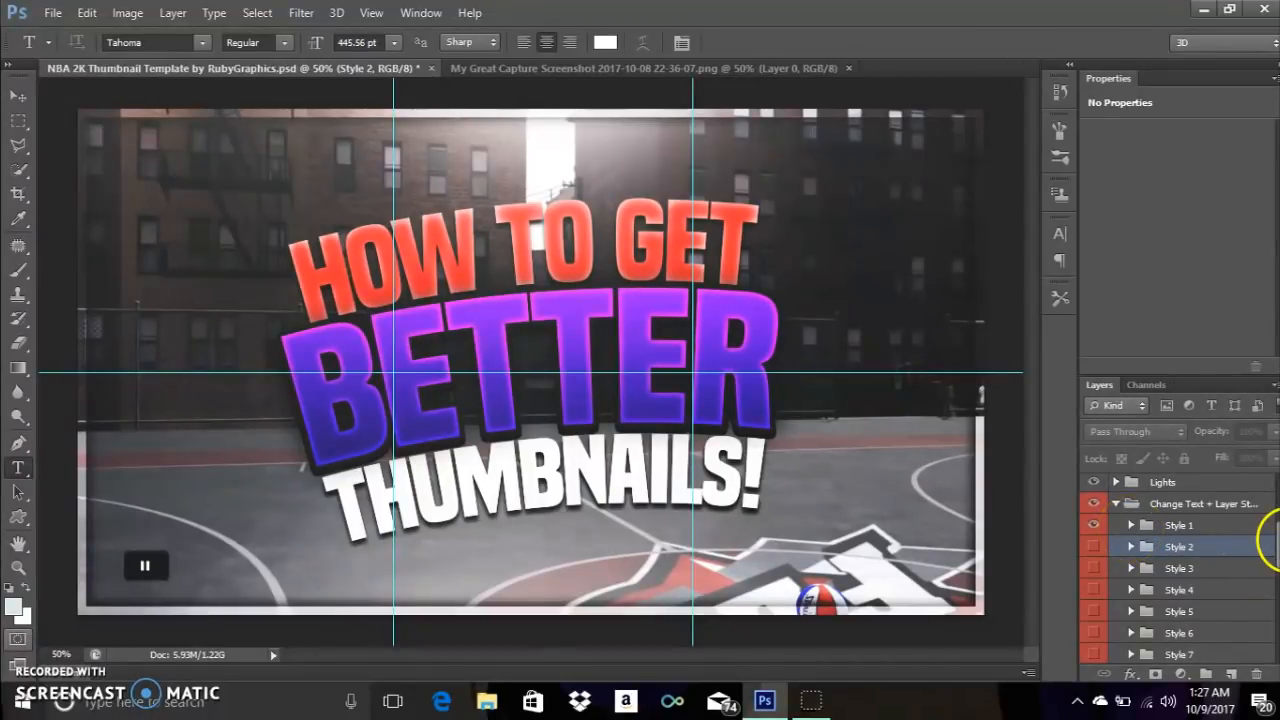
mouse_move(1272, 560)
left_mouse_down()
mouse_move(1271, 595)
mouse_move(1272, 545)
left_mouse_up()
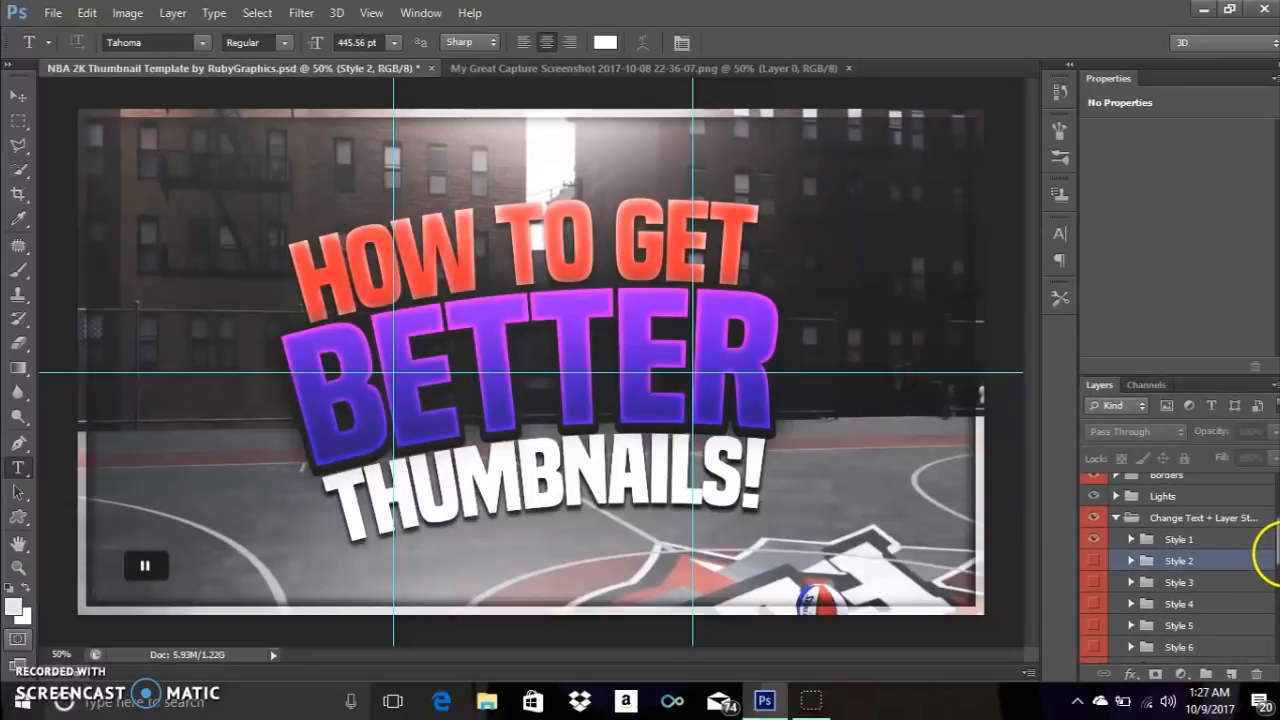
left_click(1152, 539)
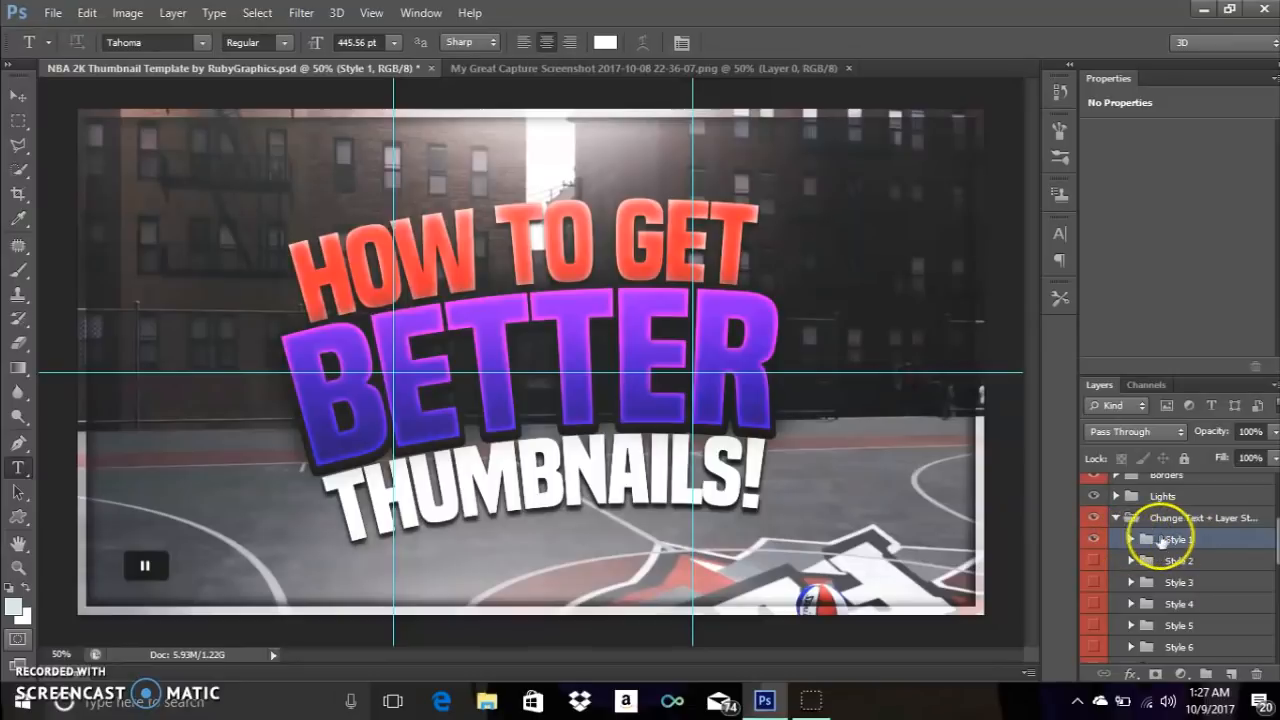
left_click(1131, 539)
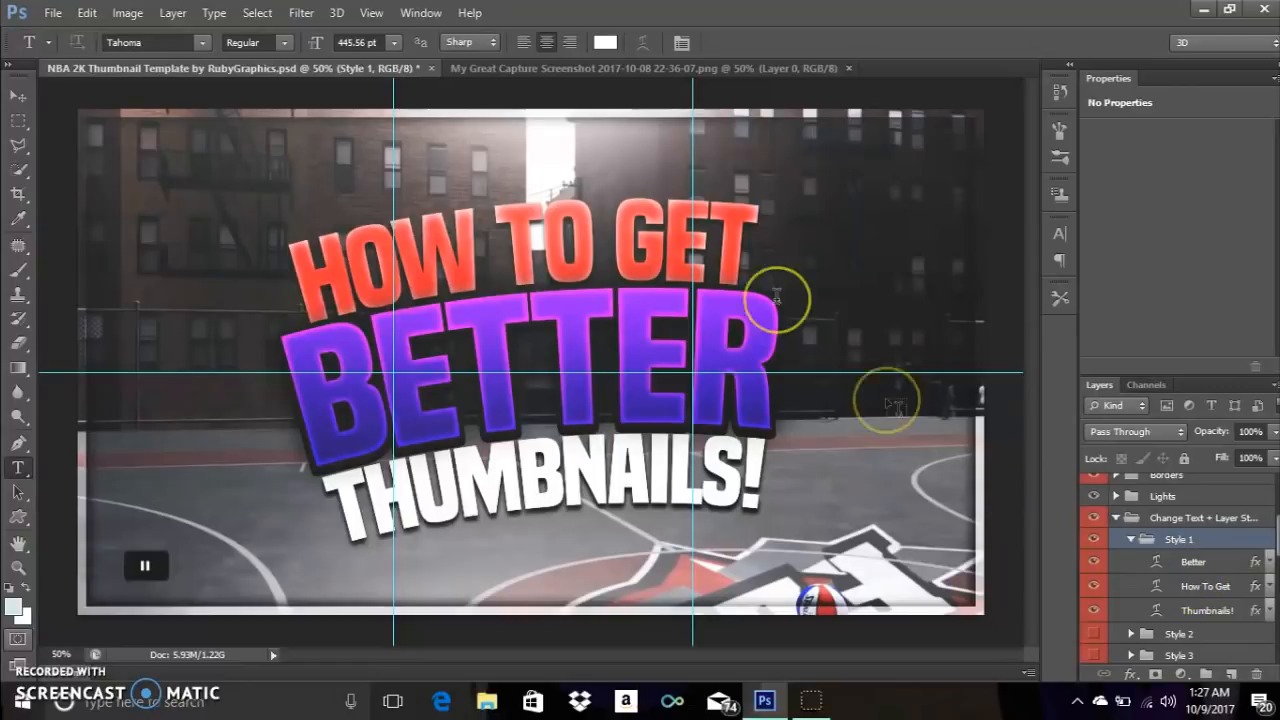
Replace the text of the How To Get layer in the Style 1 group with HOW TO.
left_click(1203, 590)
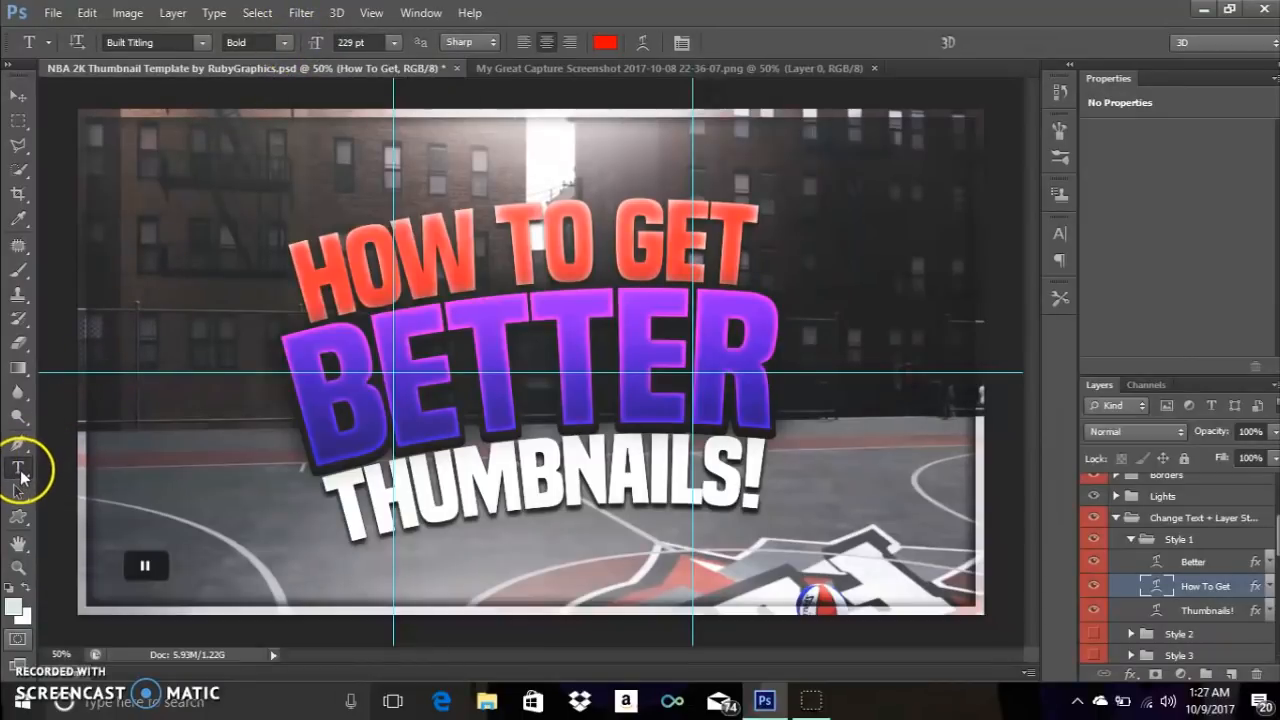
left_click(741, 257)
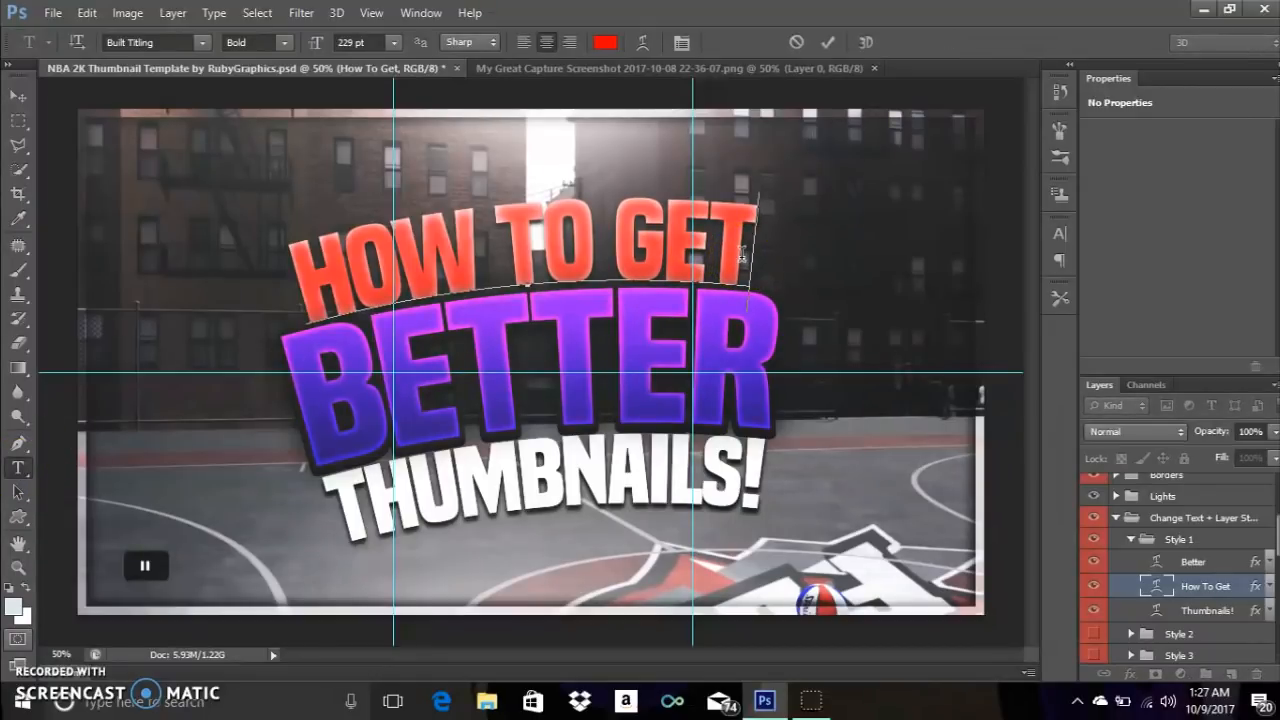
left_click(741, 256)
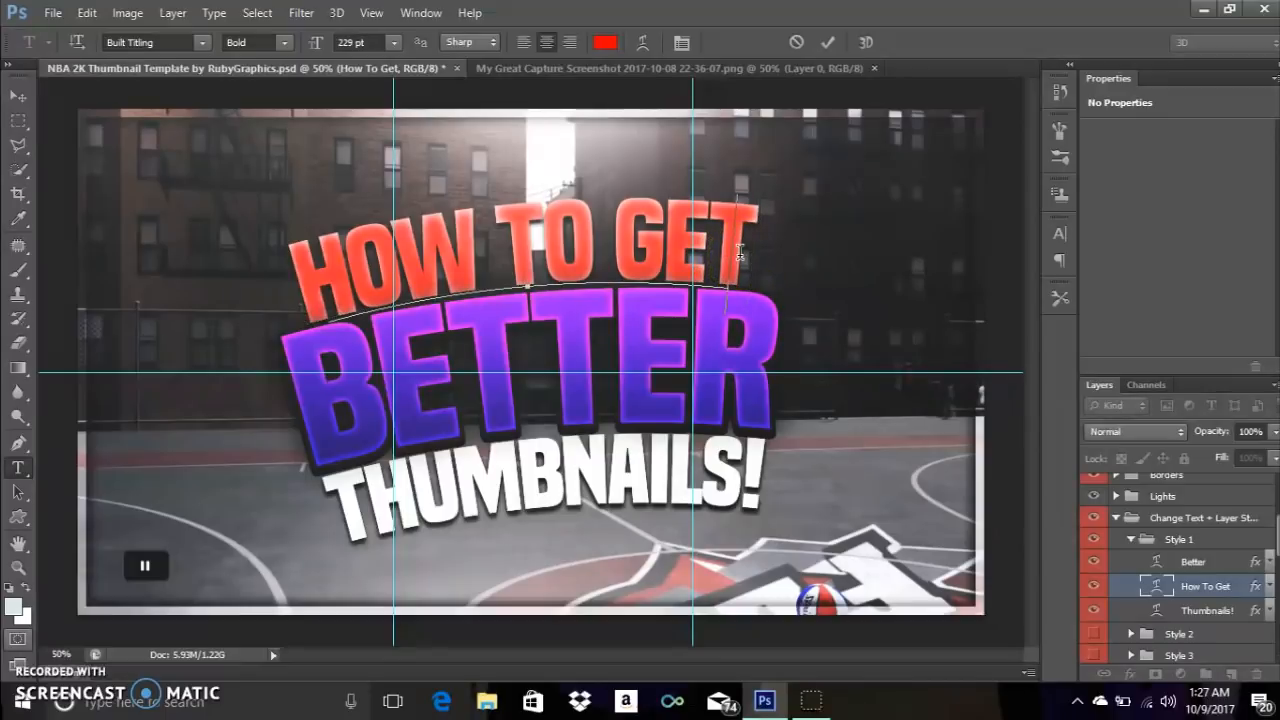
key("BackSpace")
key("BackSpace")
key("BackSpace")
key("BackSpace")
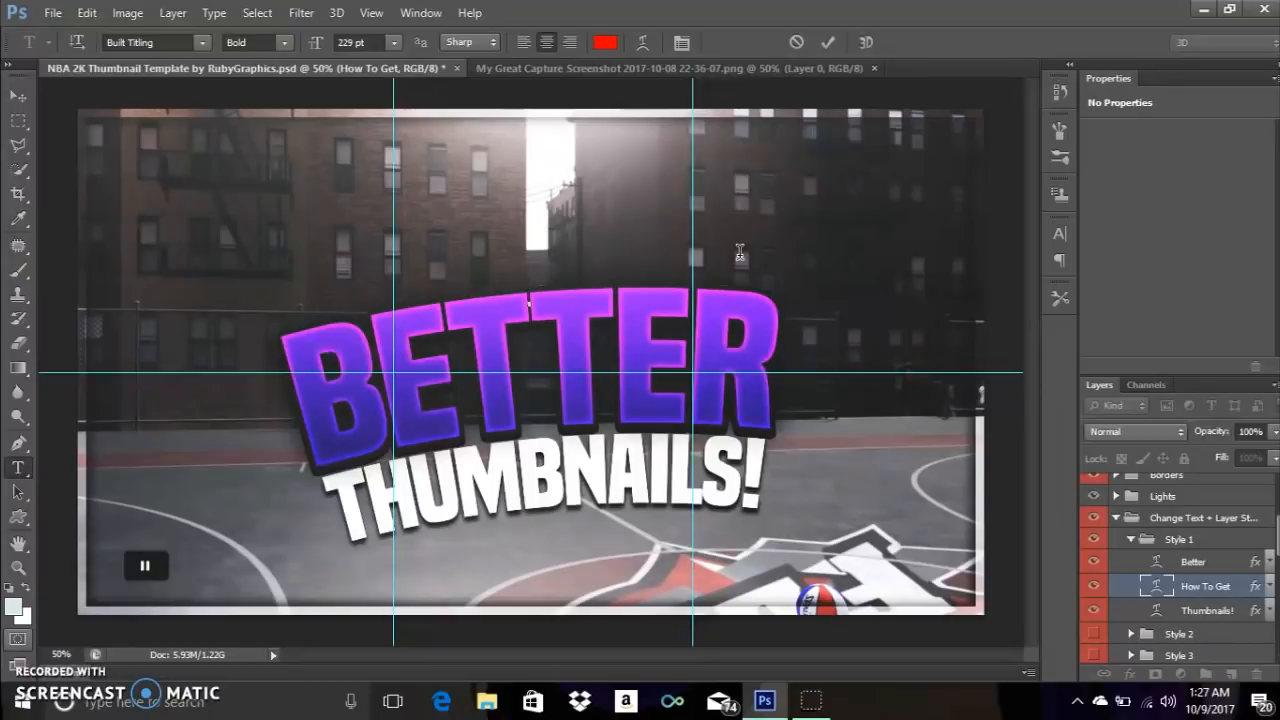
type("H")
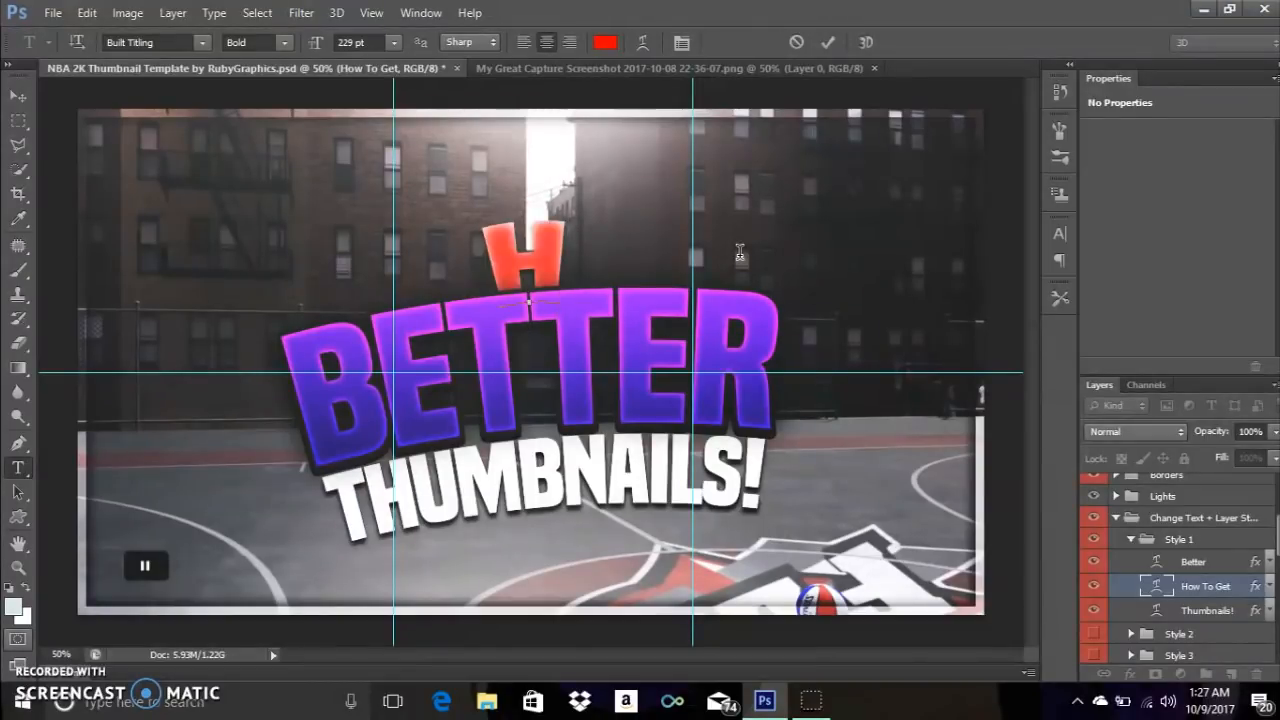
type("OW")
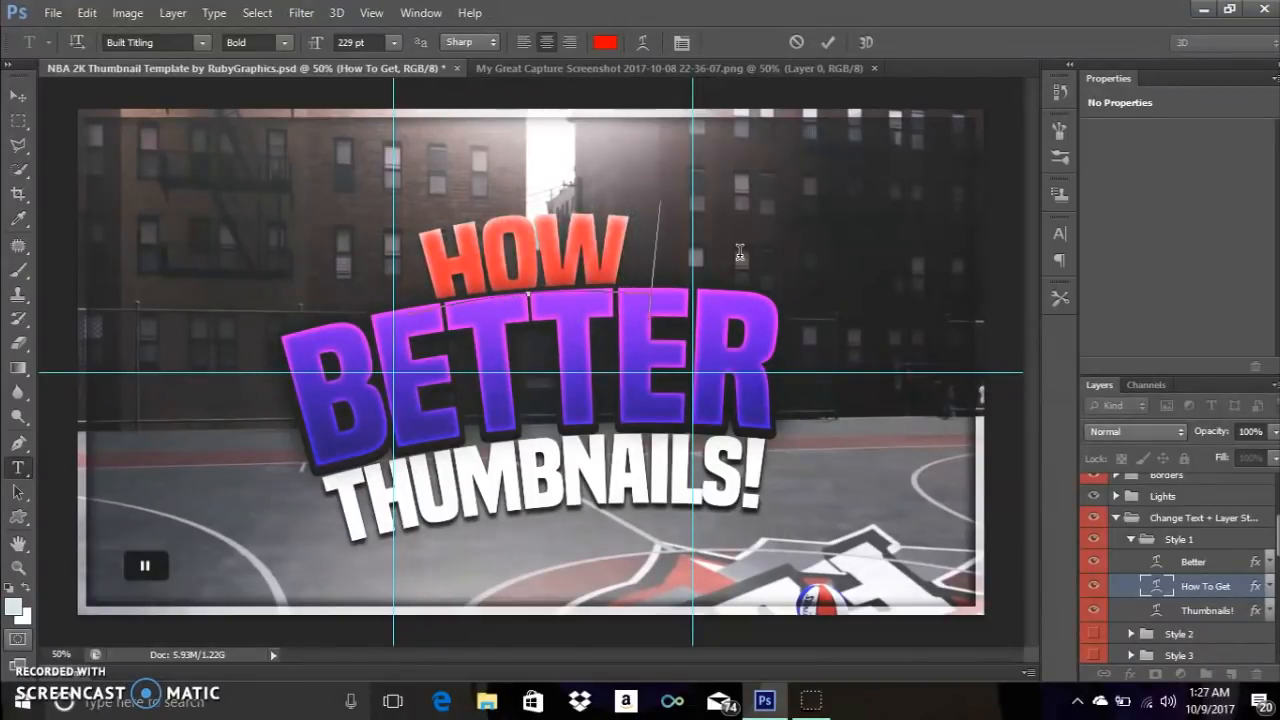
type(" TO")
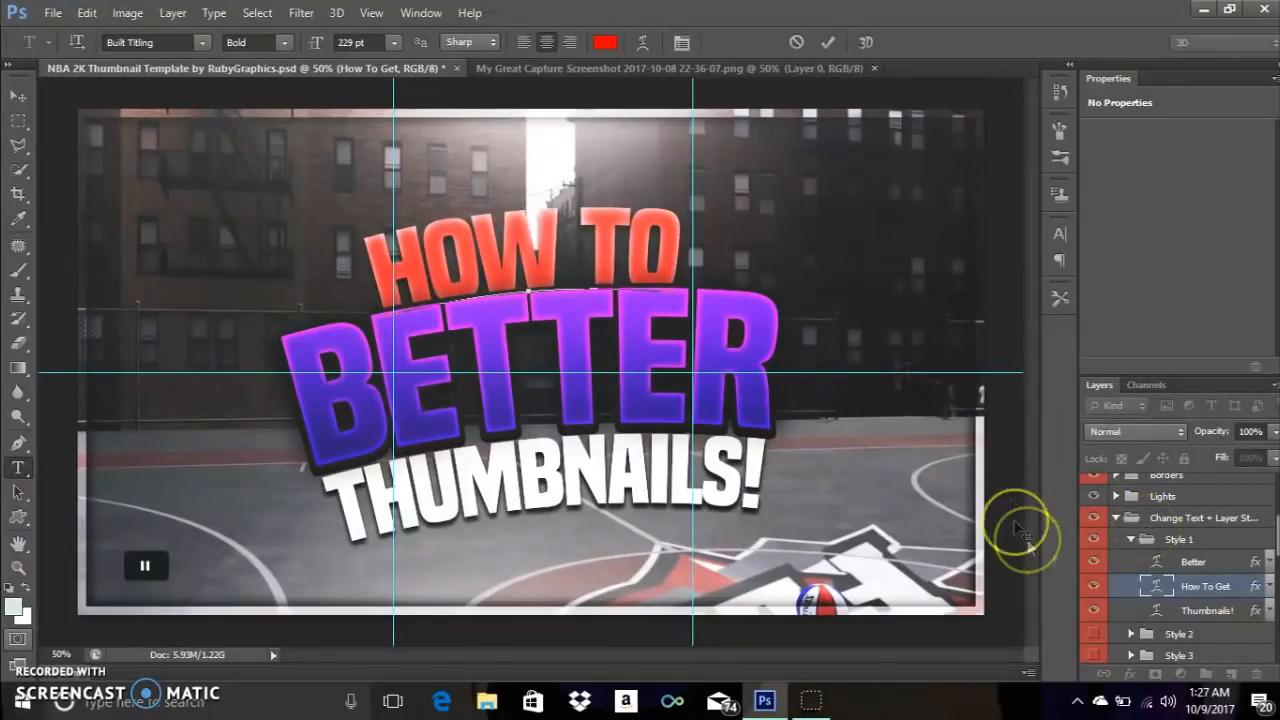
Check the HOW TO text's colour options, keep red fe0000, and commit the text edit.
left_click(605, 42)
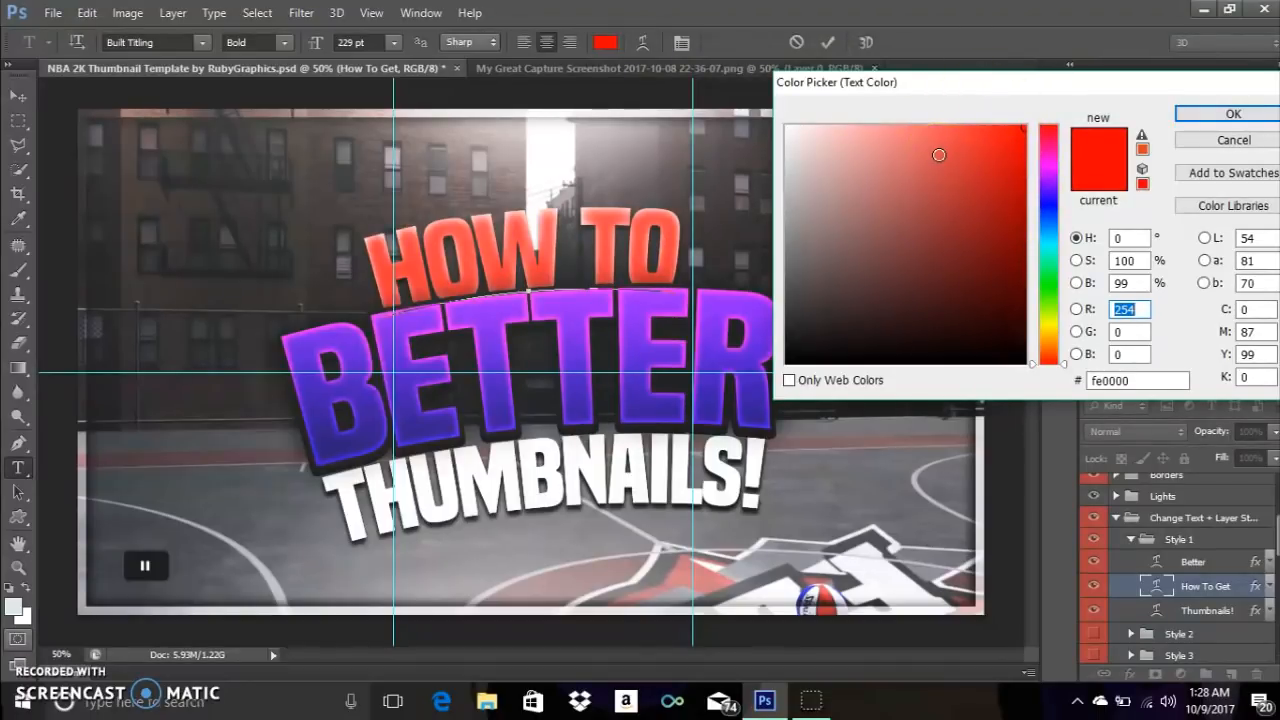
left_click(1099, 157)
left_click(1018, 131)
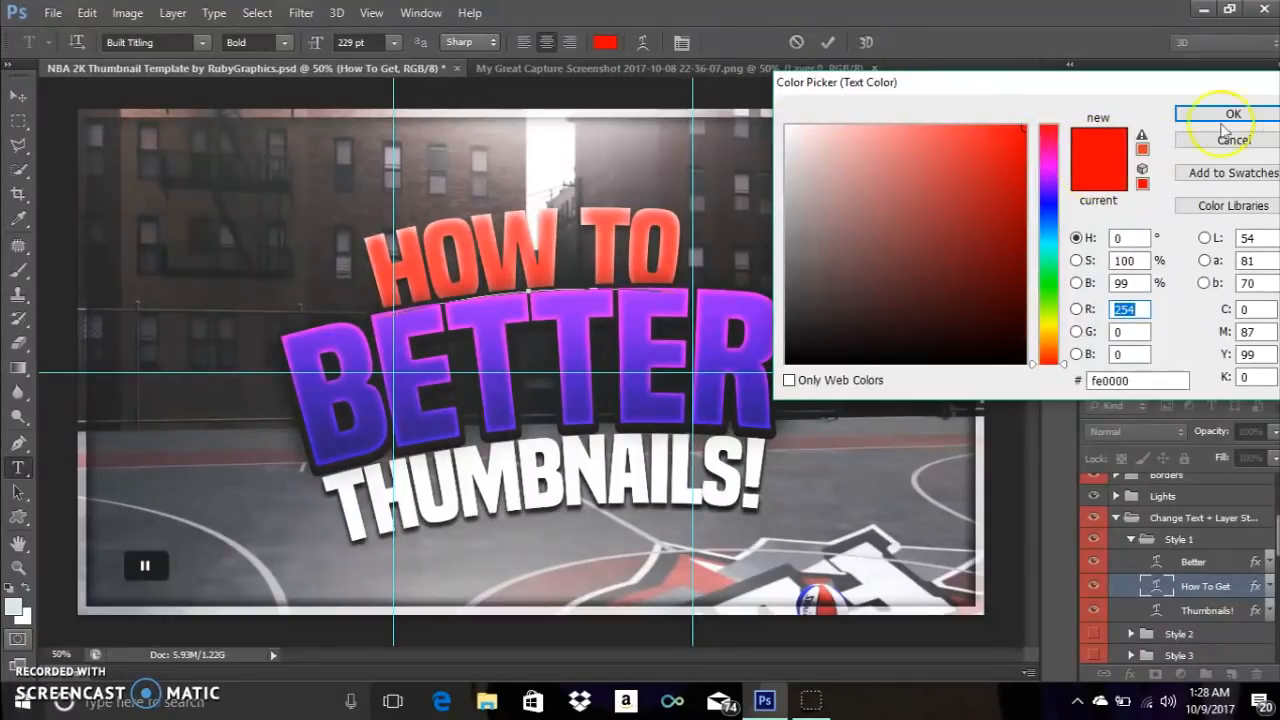
left_click(1272, 116)
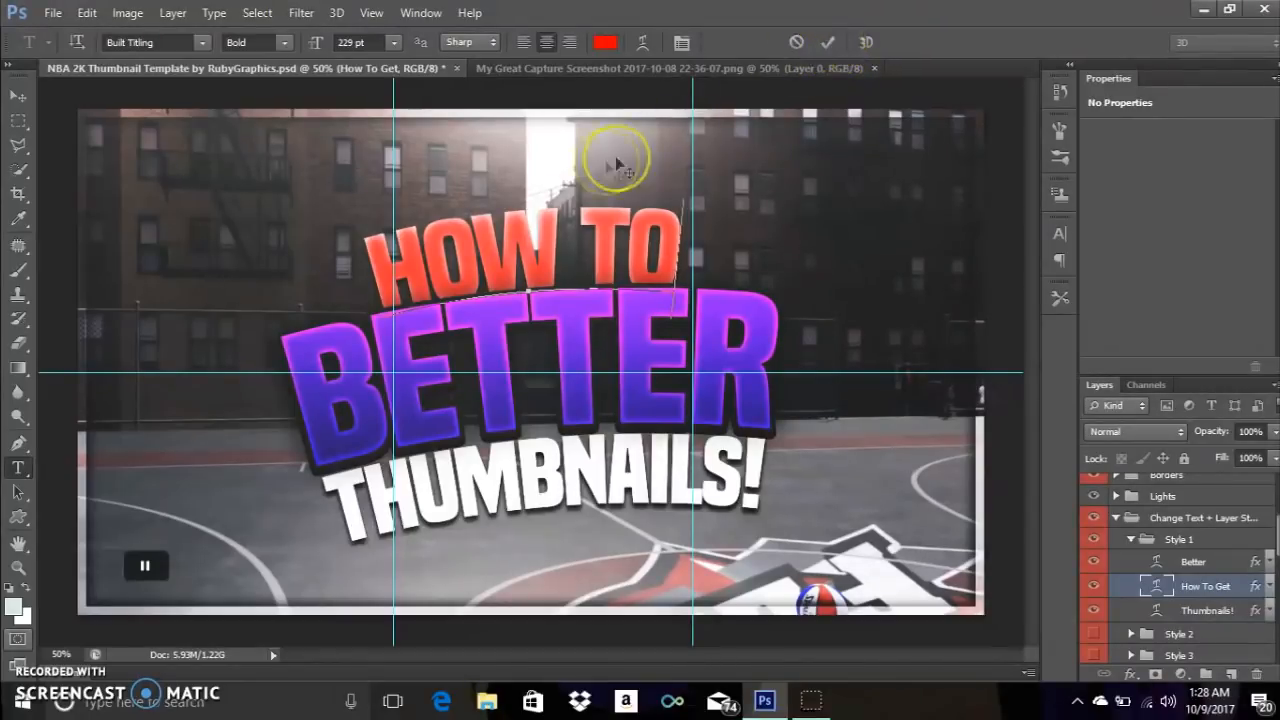
left_click(827, 42)
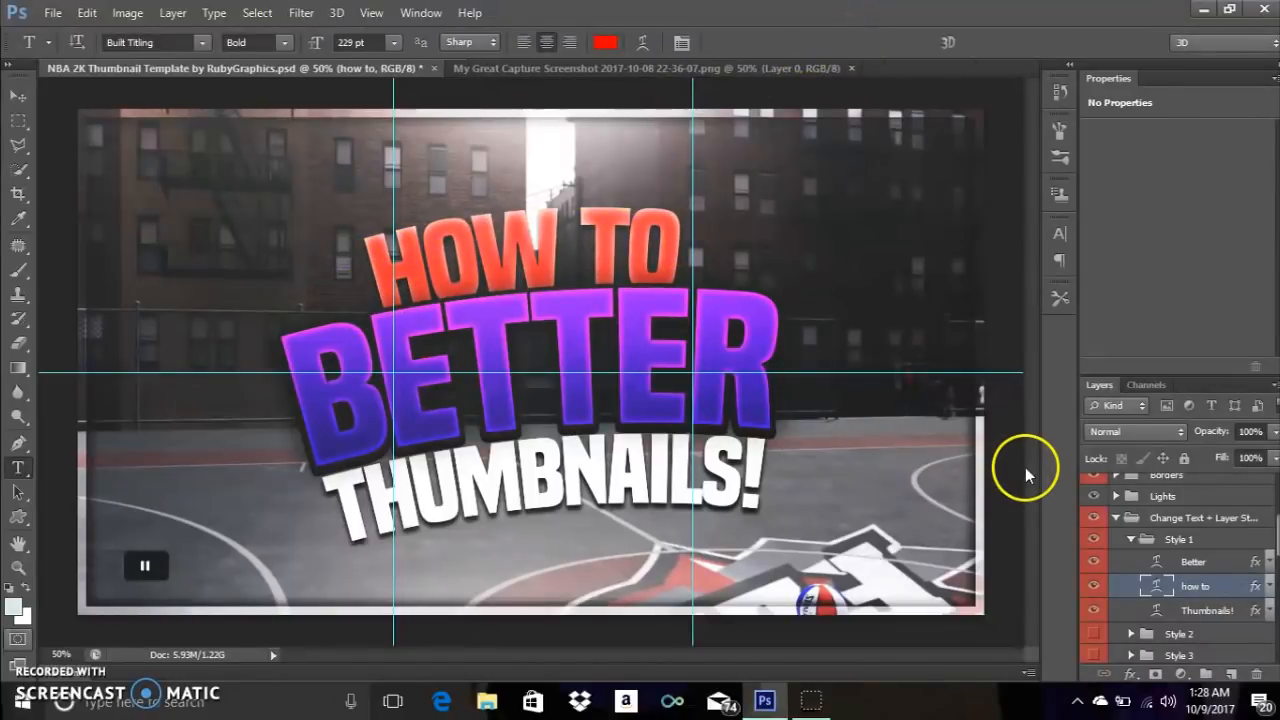
Replace the text of the Better layer with MAKE, accept its existing text colour, and commit the edit.
left_click(1210, 566)
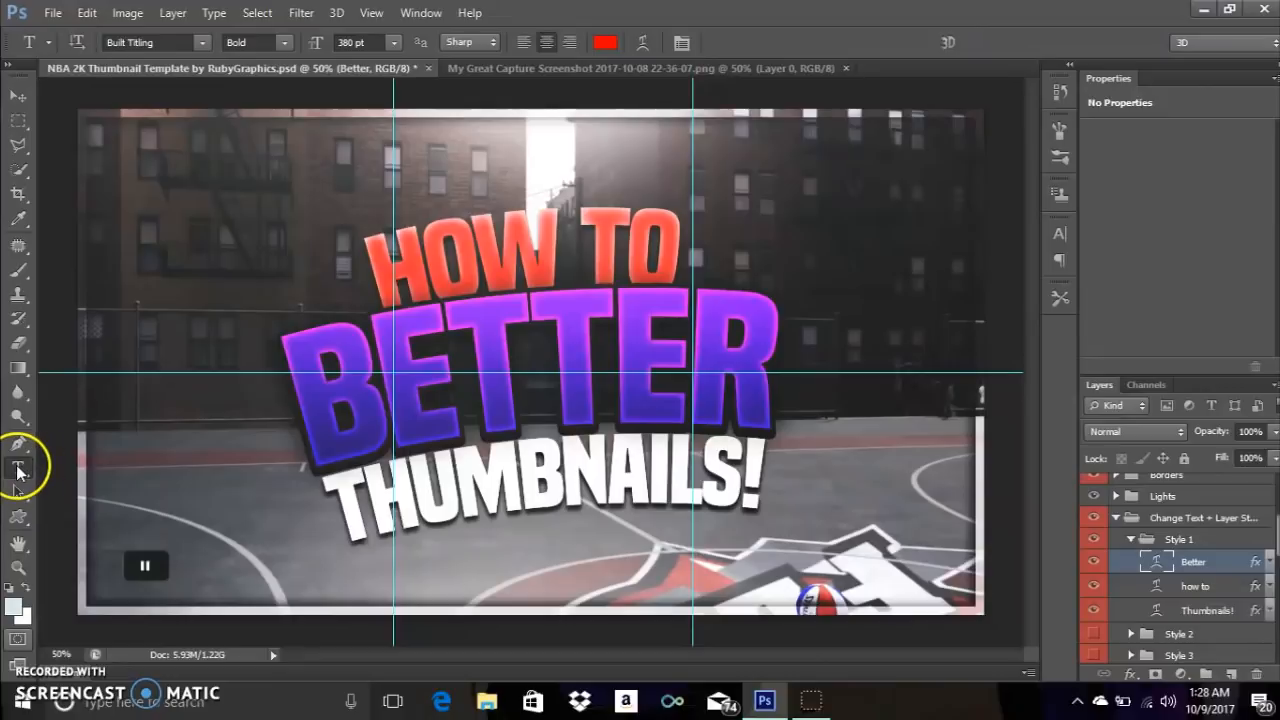
left_click(769, 362)
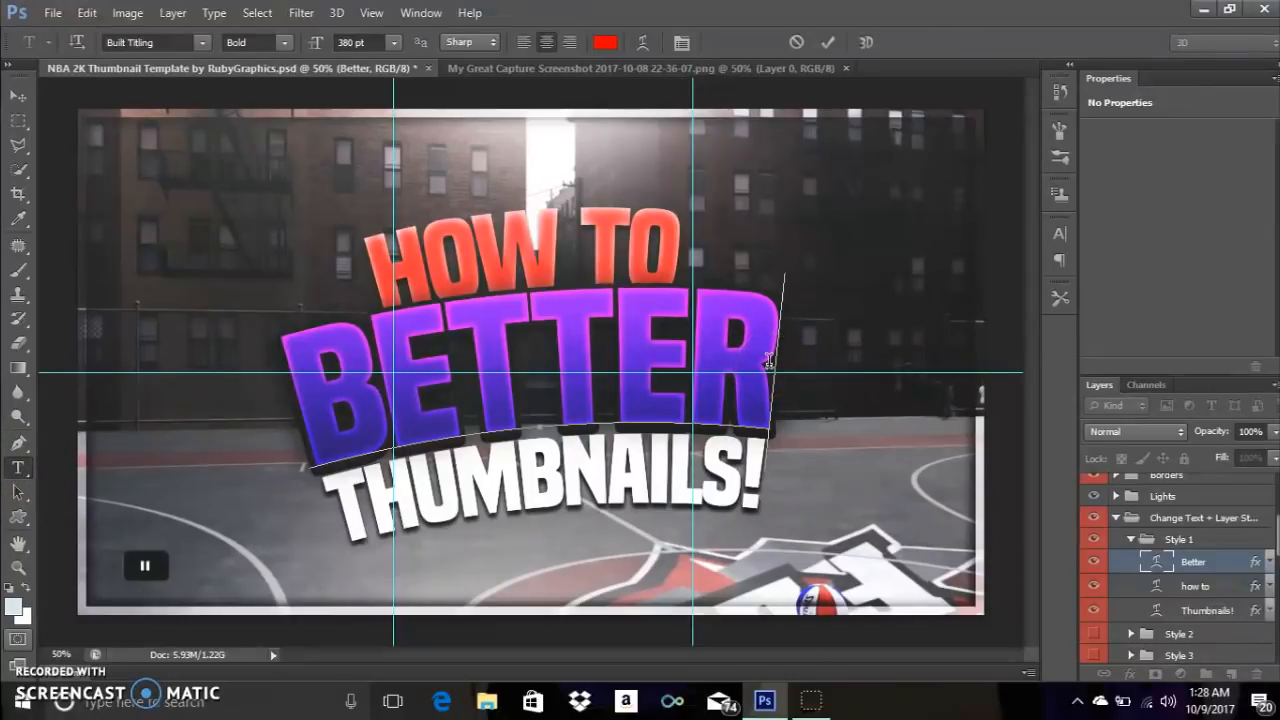
key("BackSpace")
key("Left")
key("Left")
key("Left")
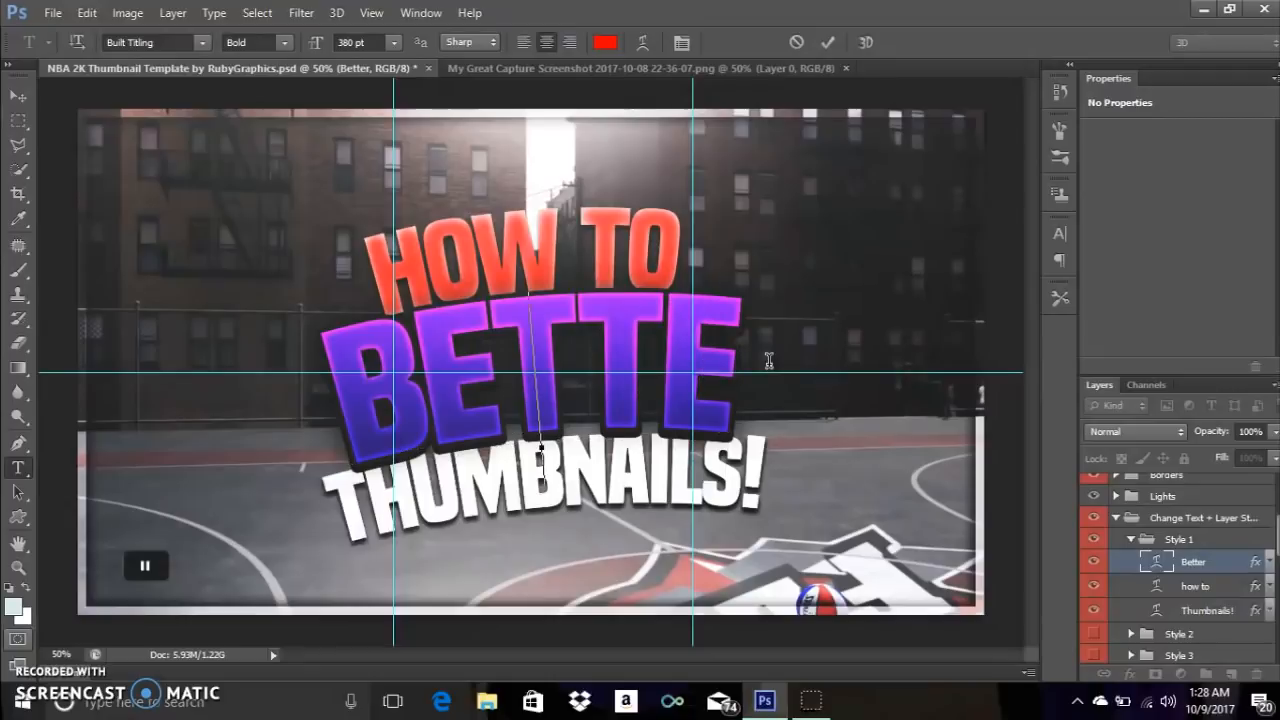
key("ctrl+a")
key("BackSpace")
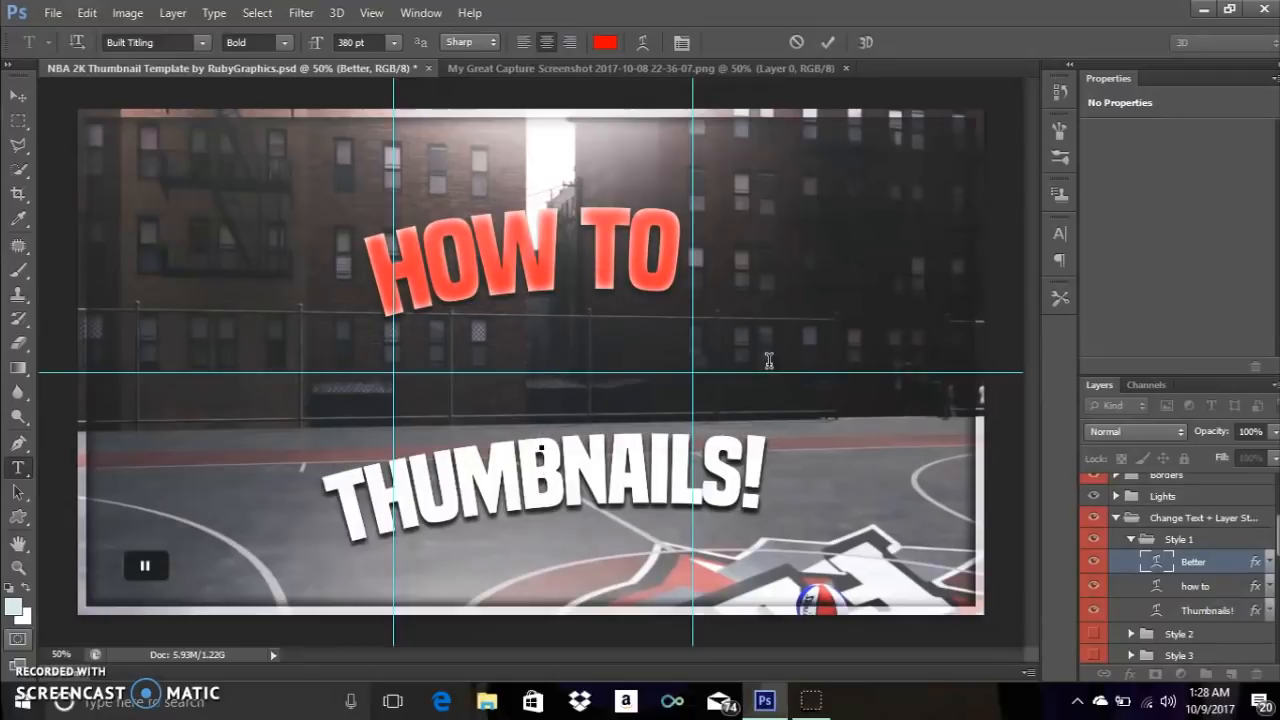
type("MAKE")
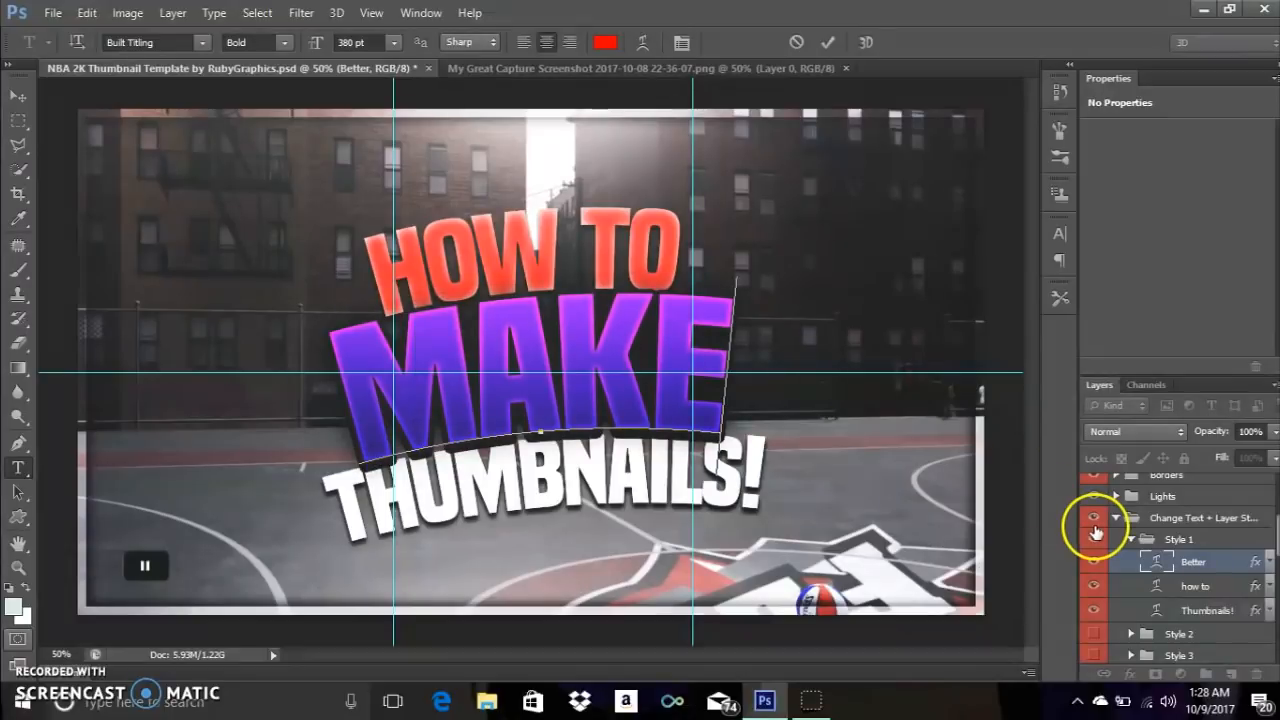
left_click(606, 42)
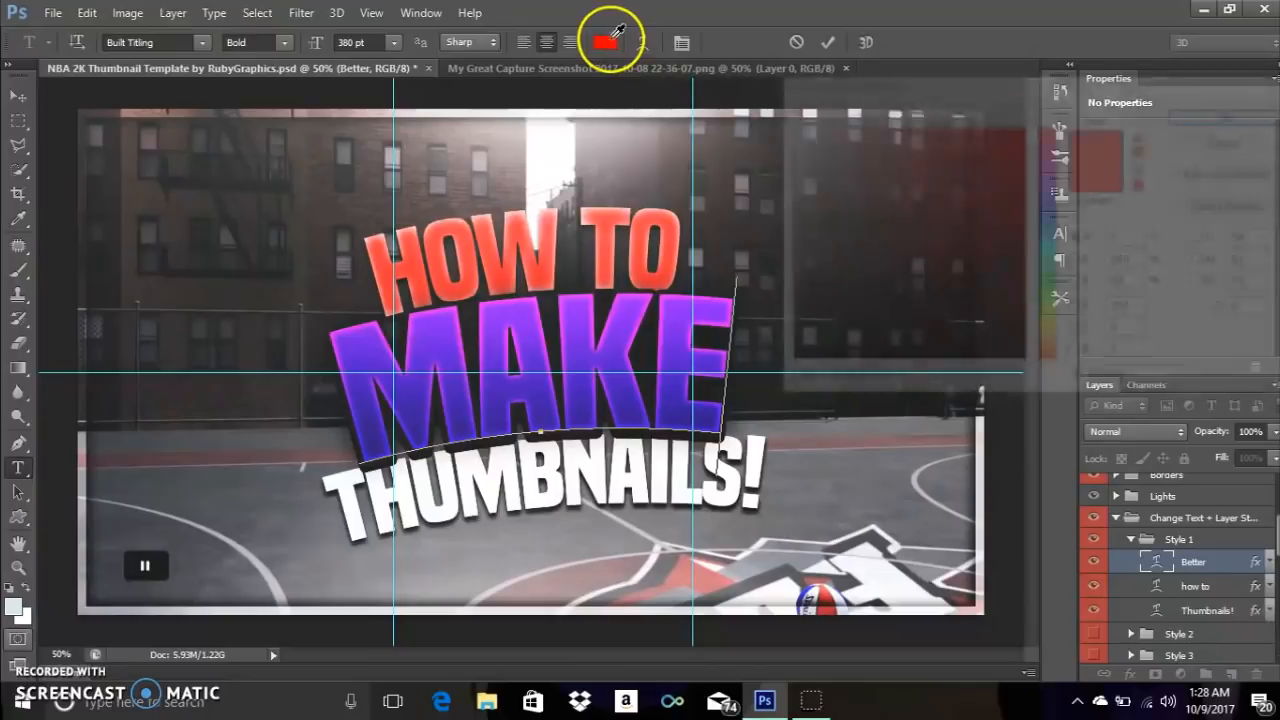
left_click(1201, 112)
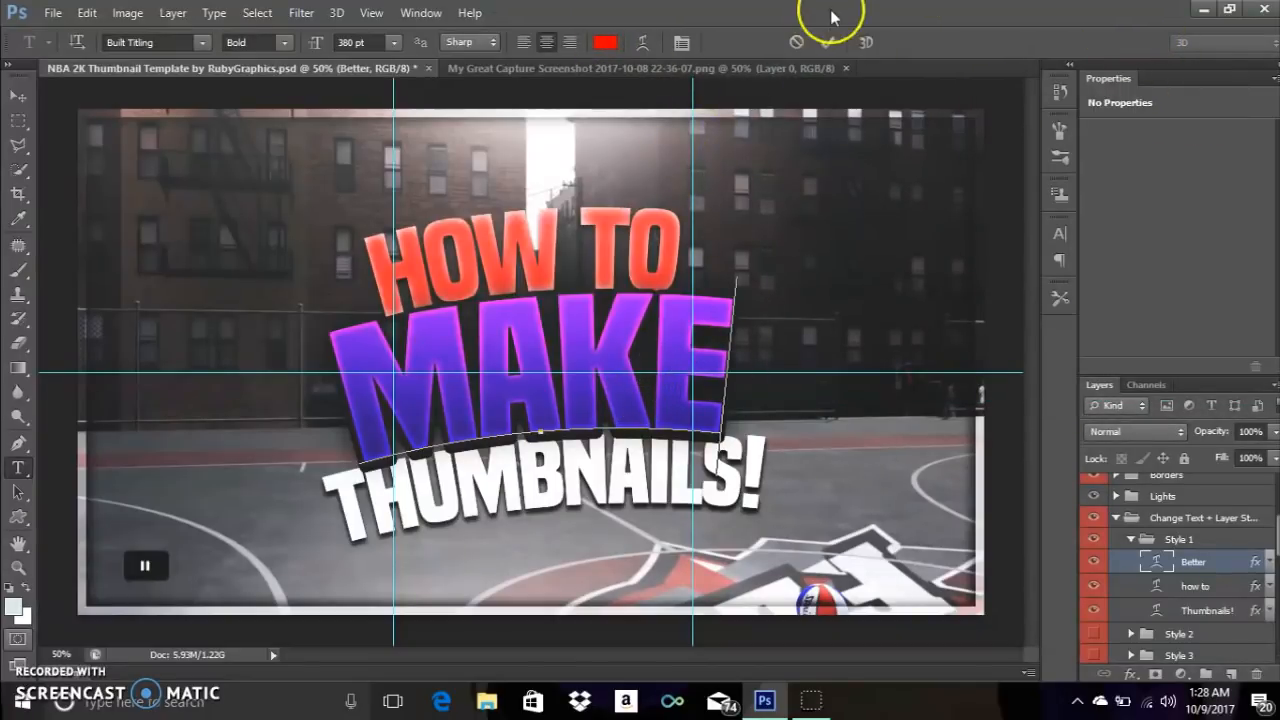
left_click(833, 44)
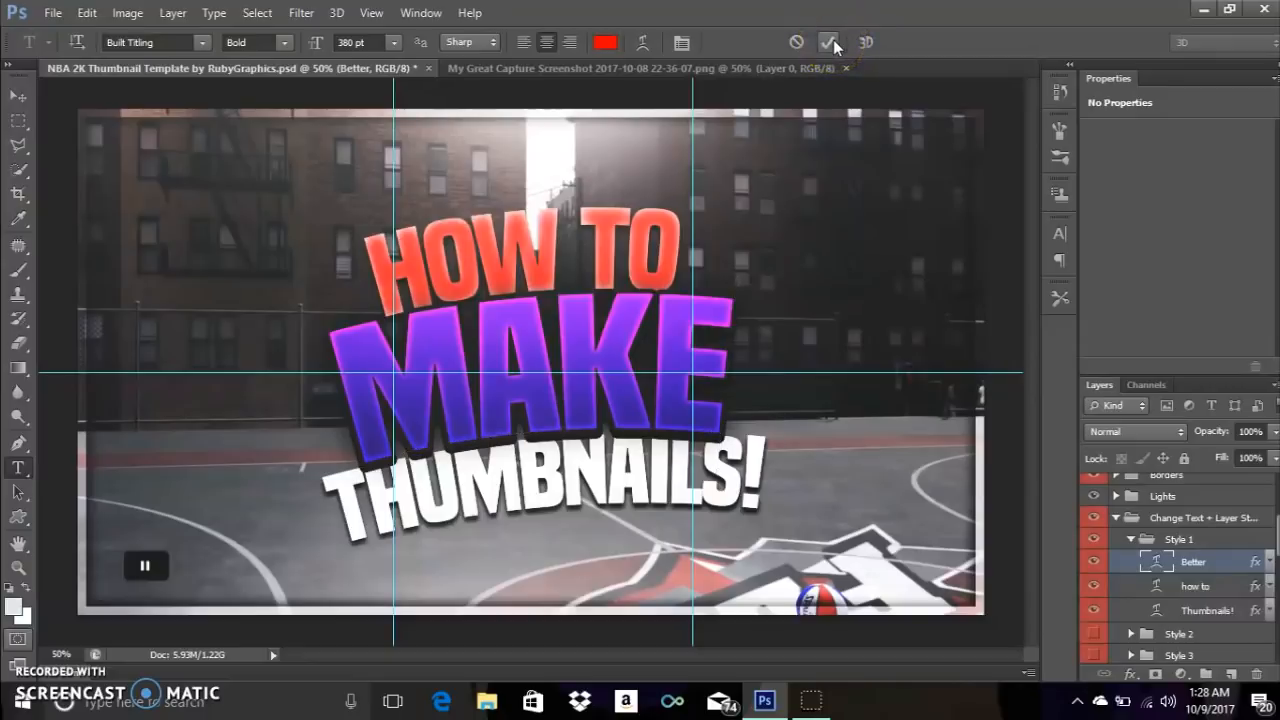
Collapse the Change Text + Layer Styles group and expand the NBA 2K Renders [Cutouts] group.
left_click(1207, 612)
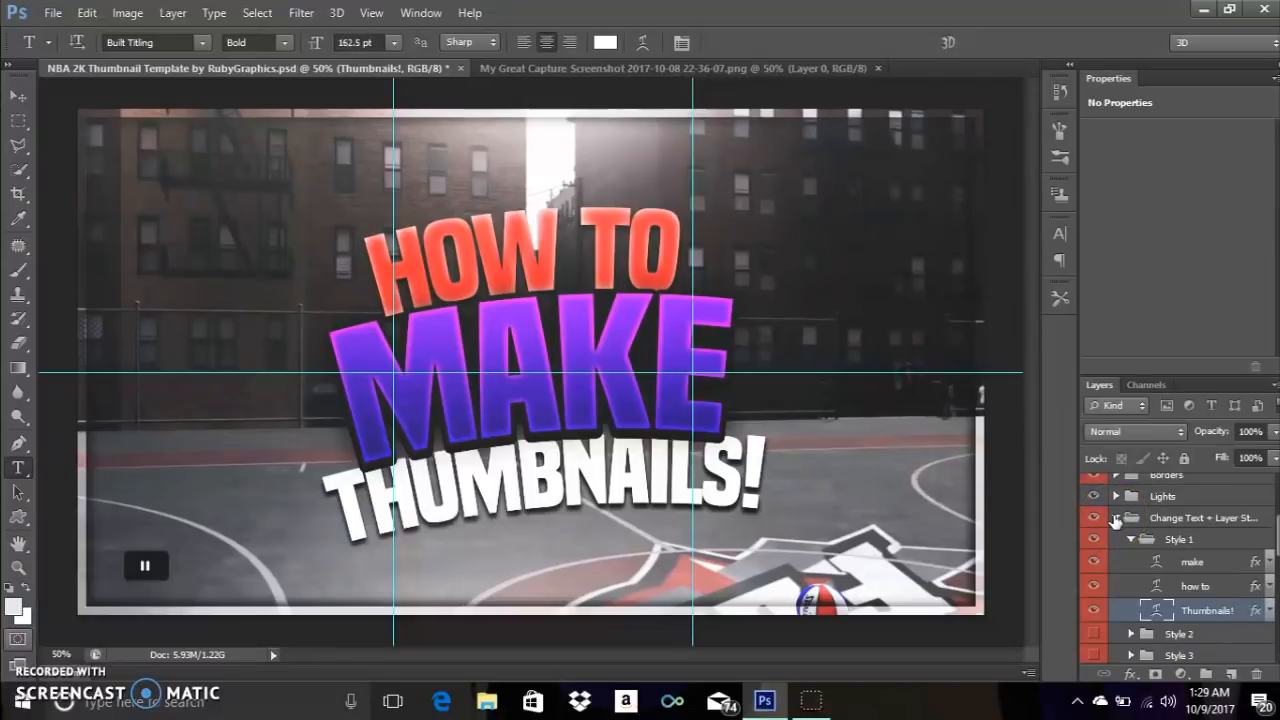
left_click(1116, 519)
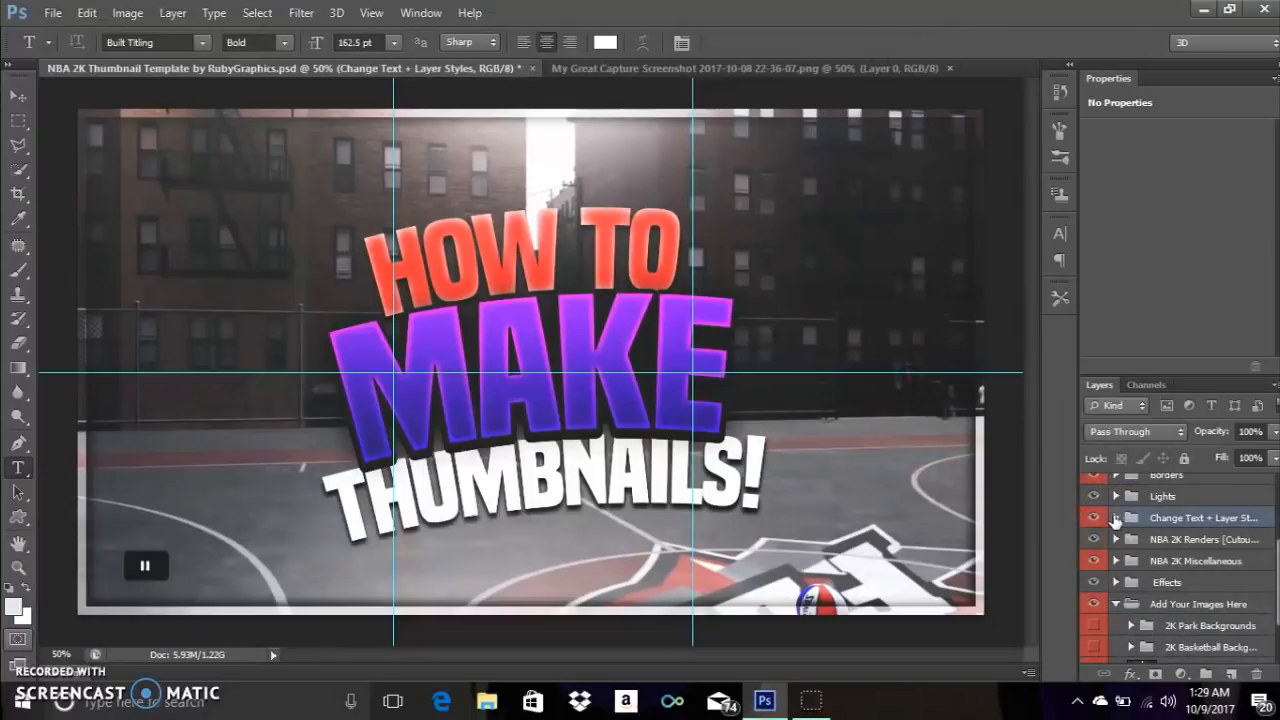
left_click(1200, 539)
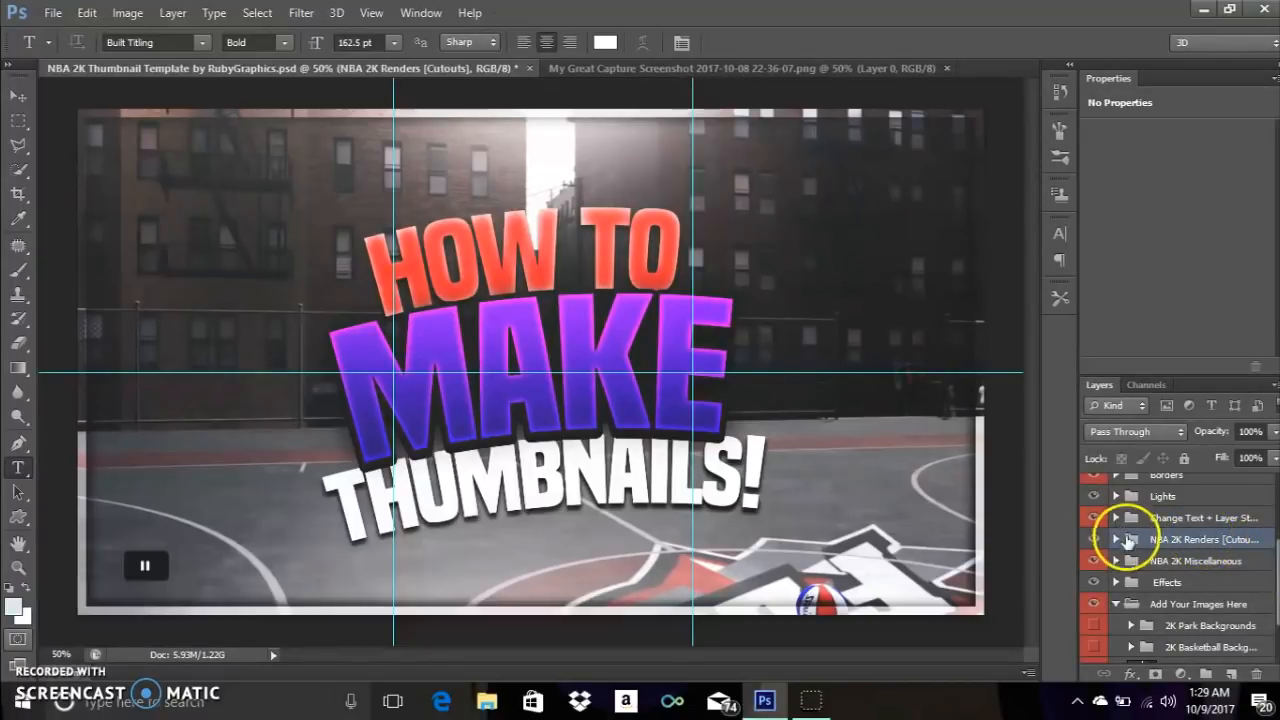
left_click(1116, 540)
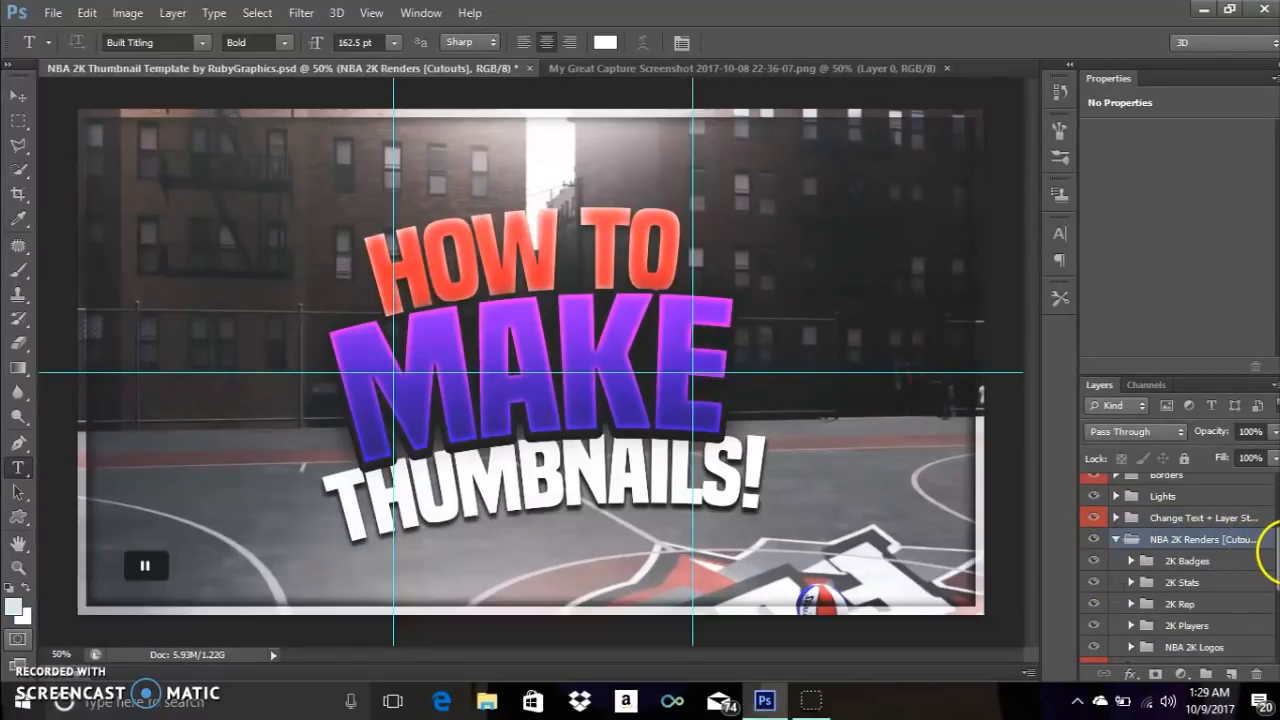
Preview both Badge Group layers and the Outside Scoring badge in the 2K Badges group, hide them again, and collapse the group.
scroll(1251, 537, "down", 2)
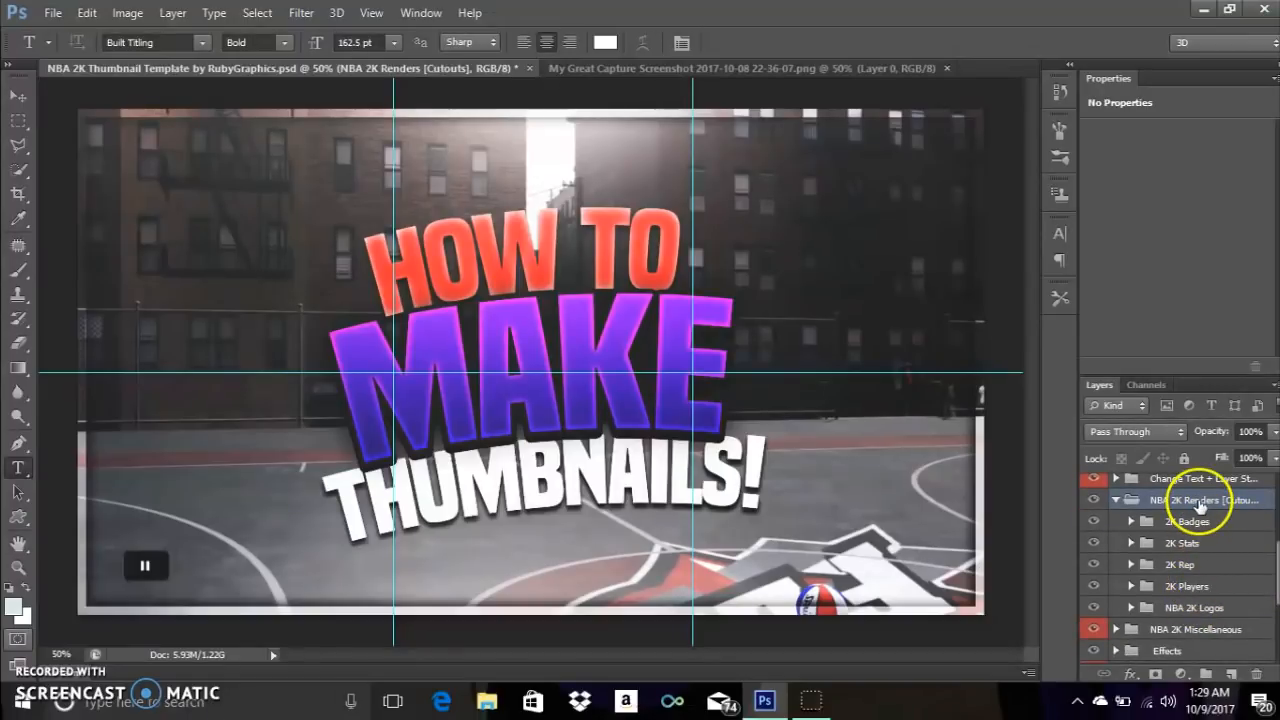
left_click(1130, 522)
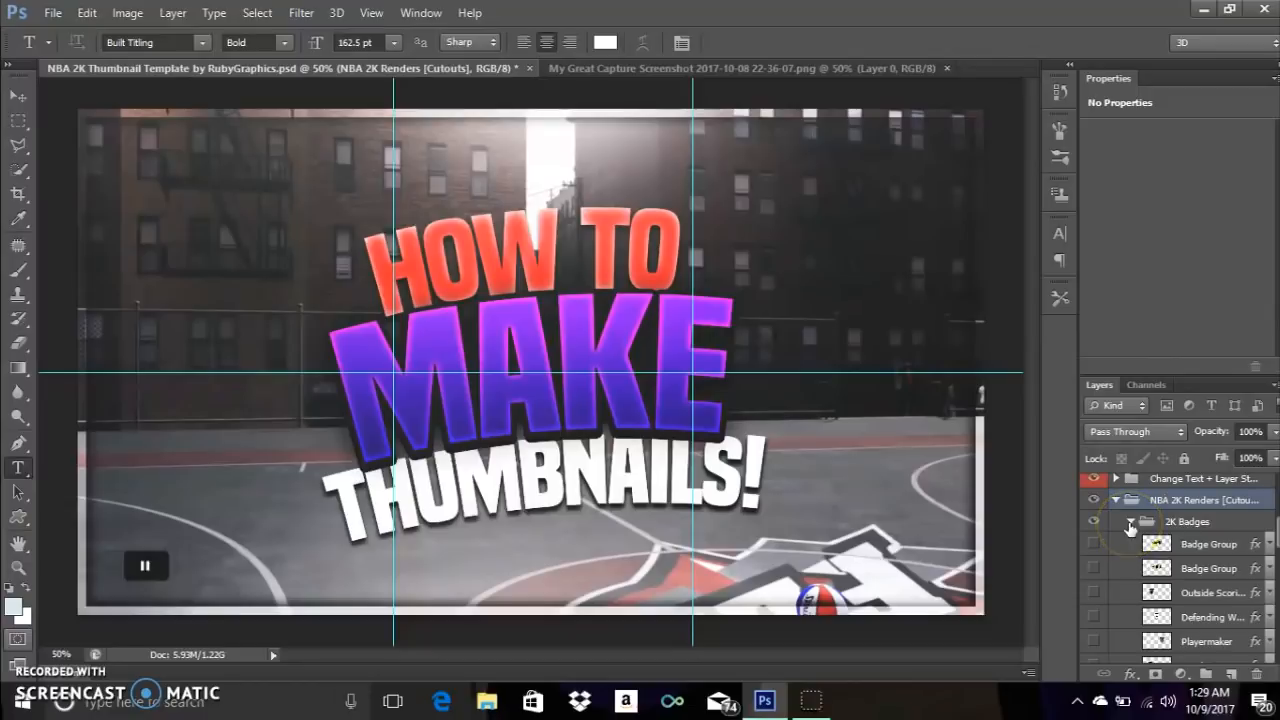
left_click(1093, 544)
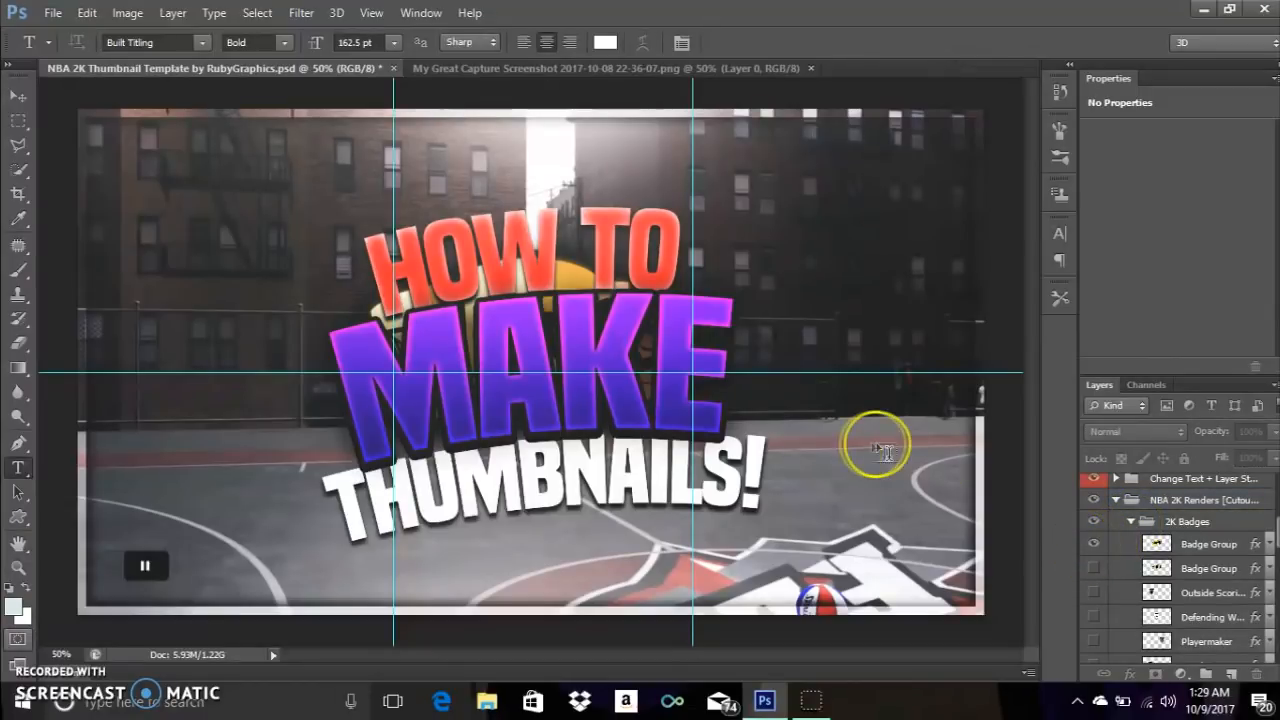
left_click(1094, 543)
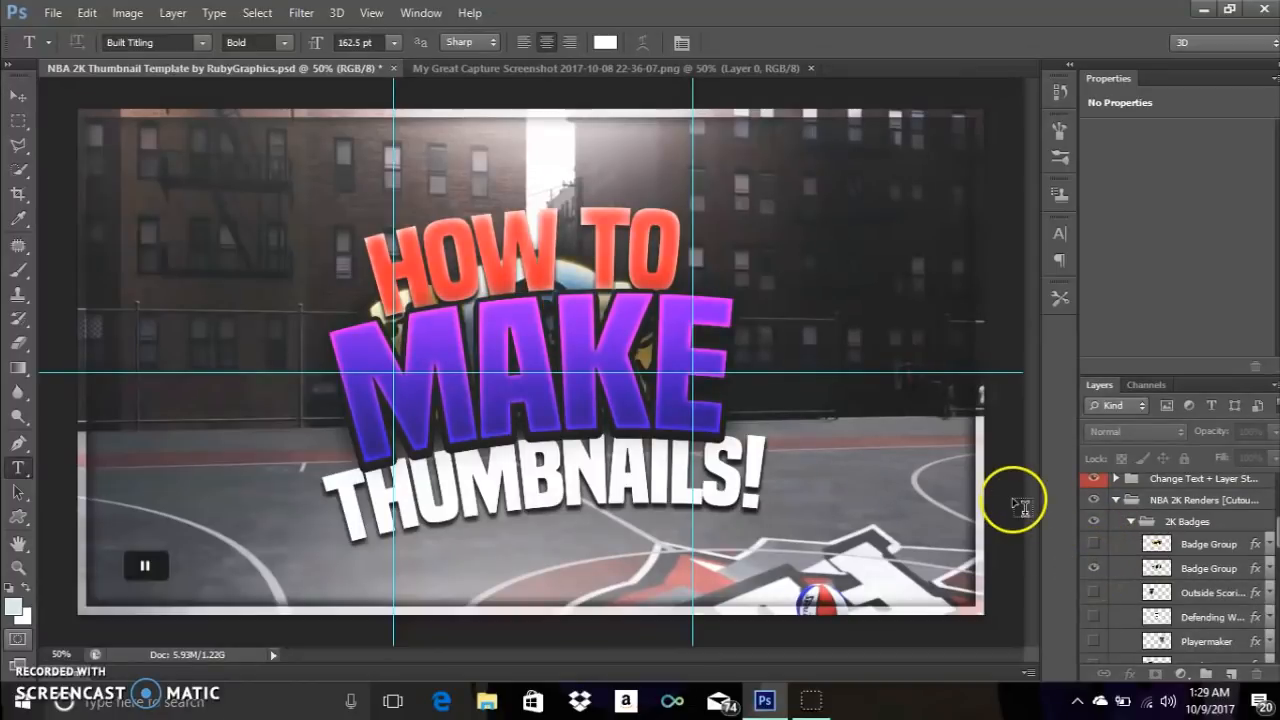
left_click(1092, 570)
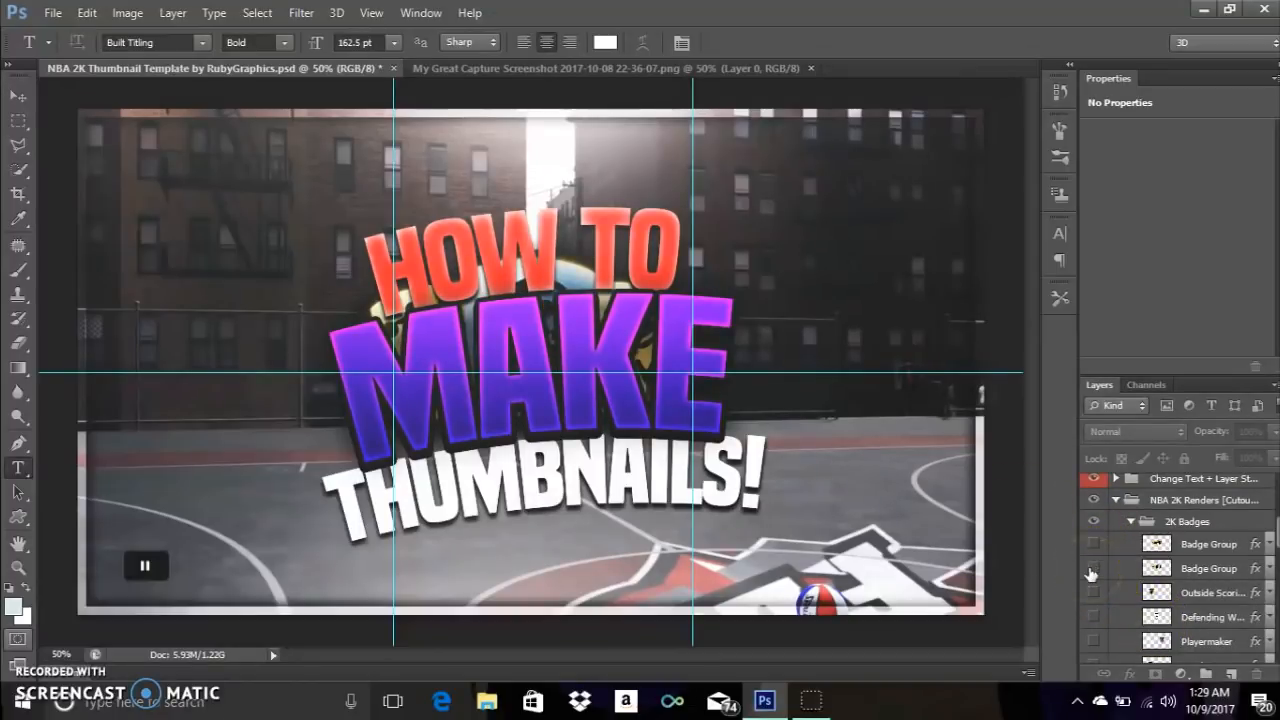
left_click(1092, 570)
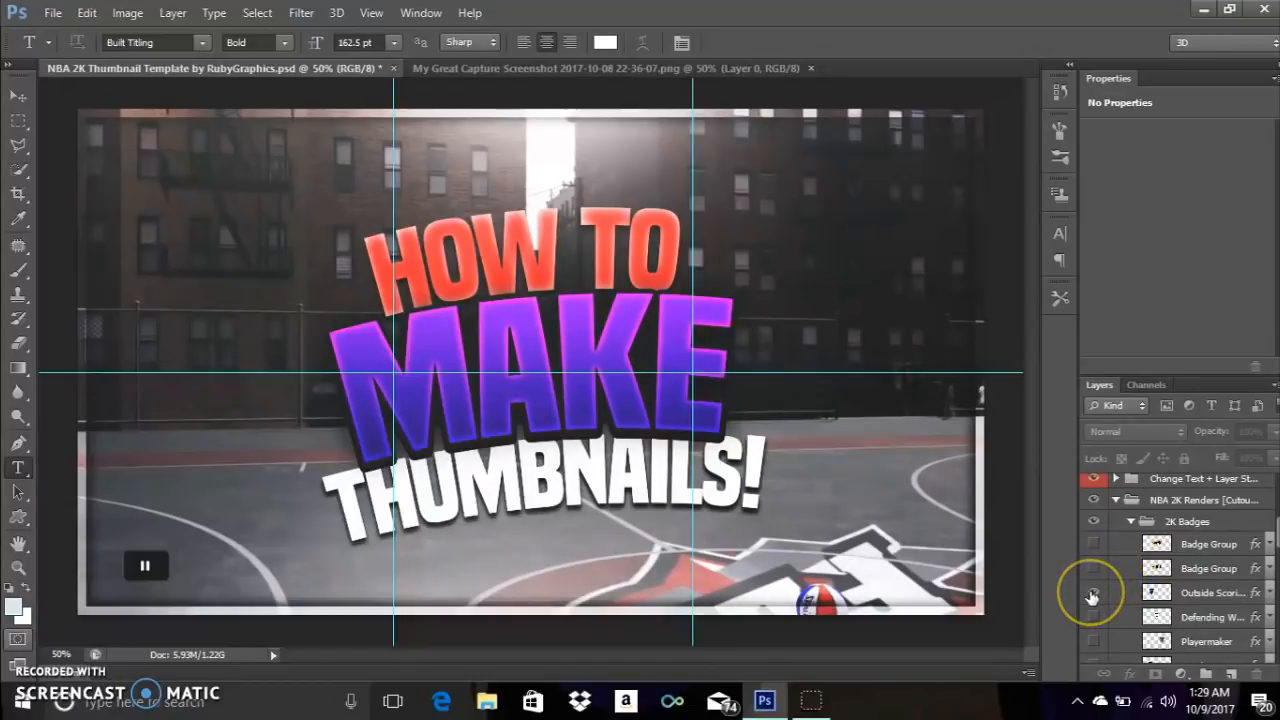
left_click(1092, 596)
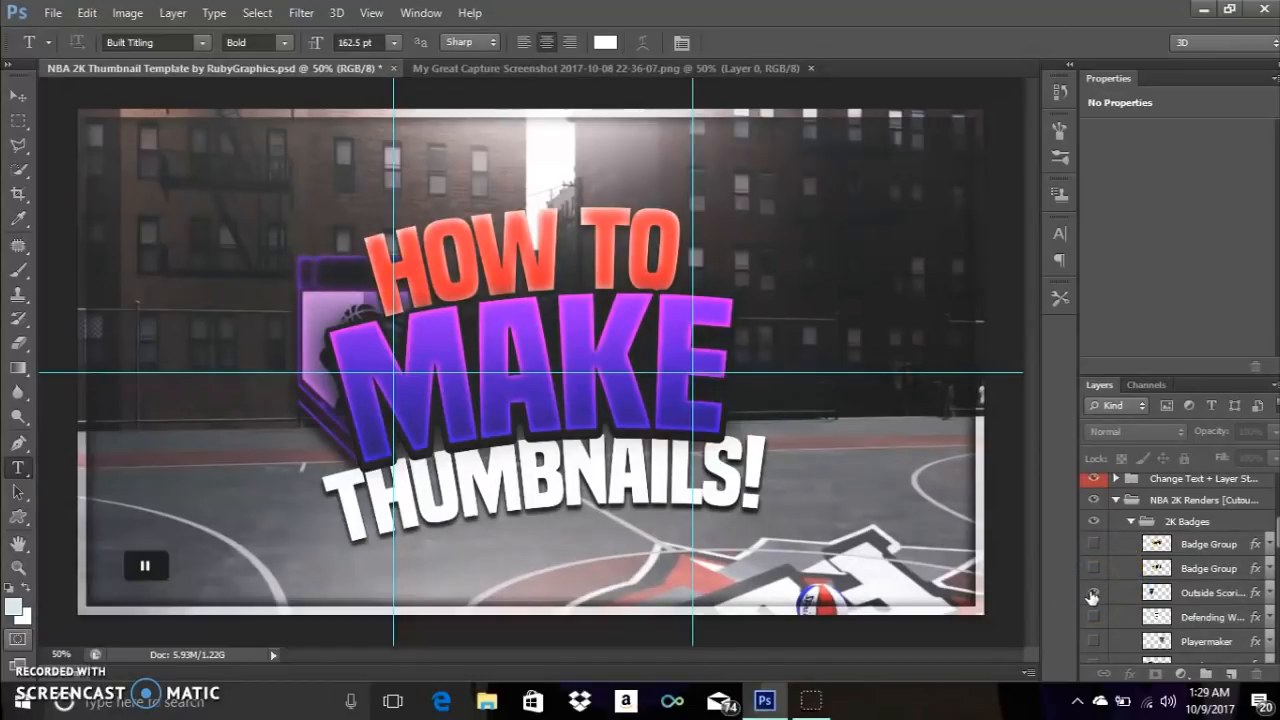
left_click(1092, 594)
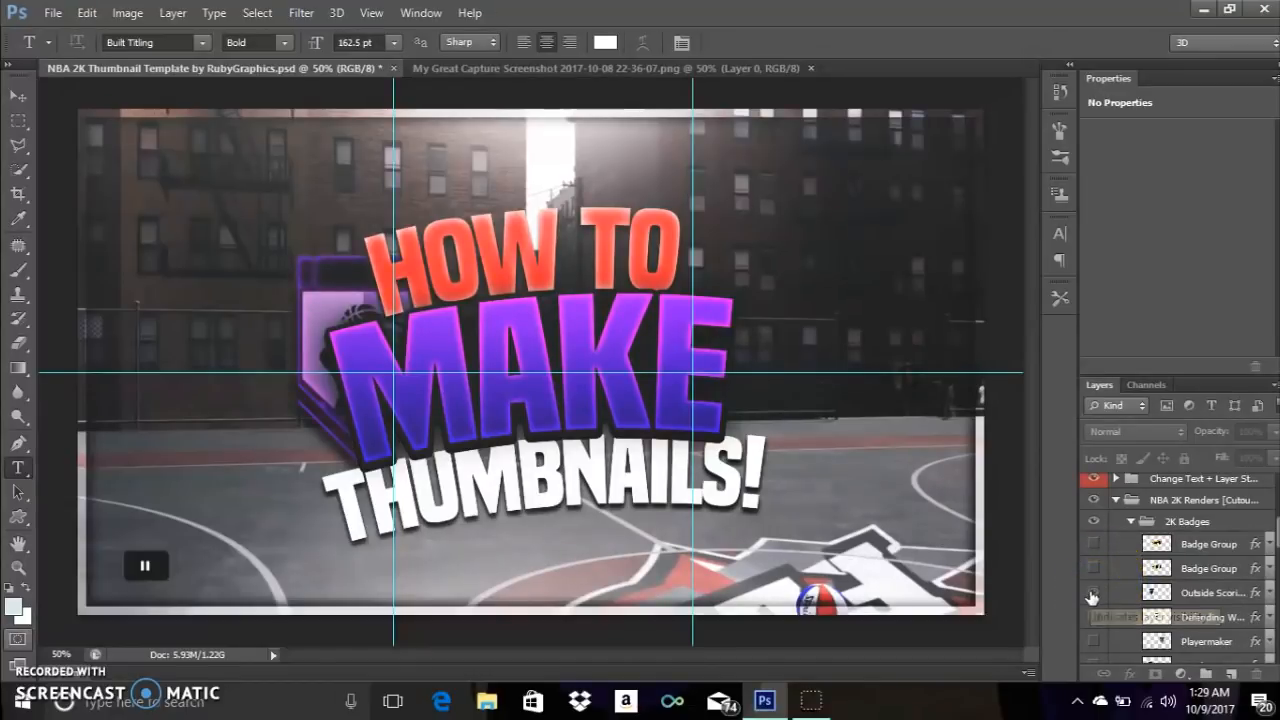
left_click(1131, 522)
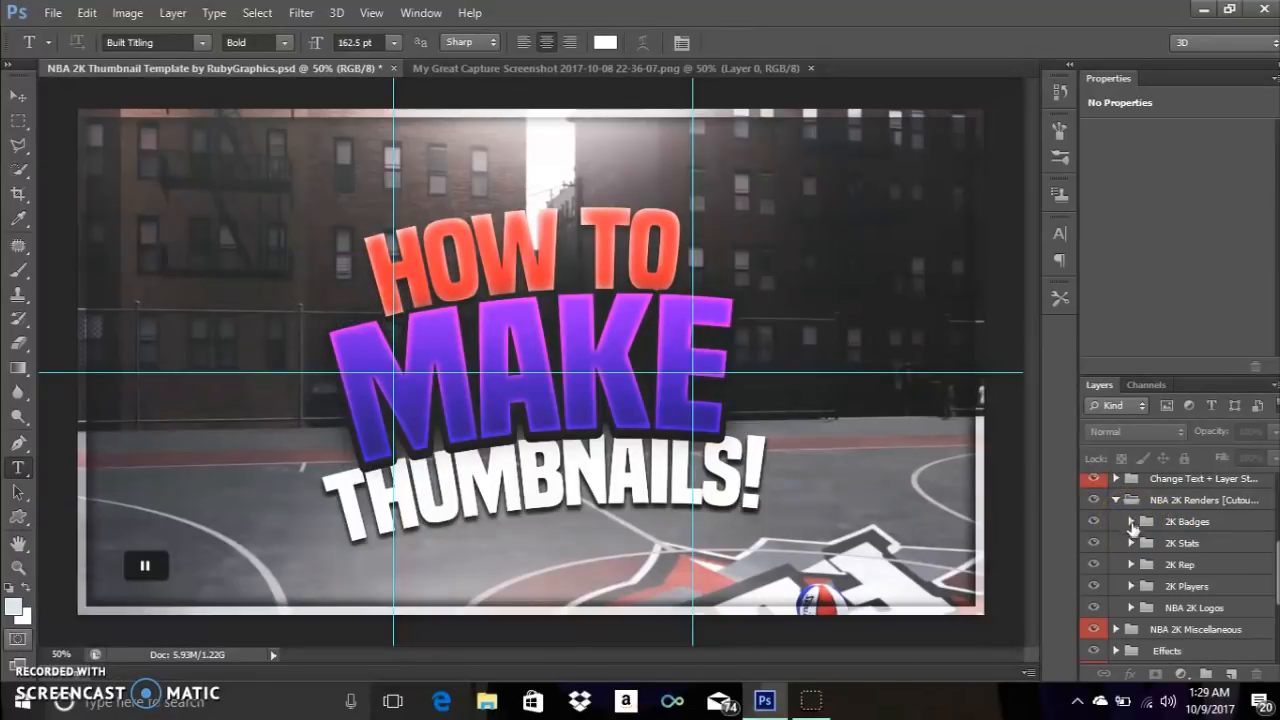
Preview the first NBA Stats layer in the 2K Stats group, hide it again, and collapse the group.
left_click(1131, 543)
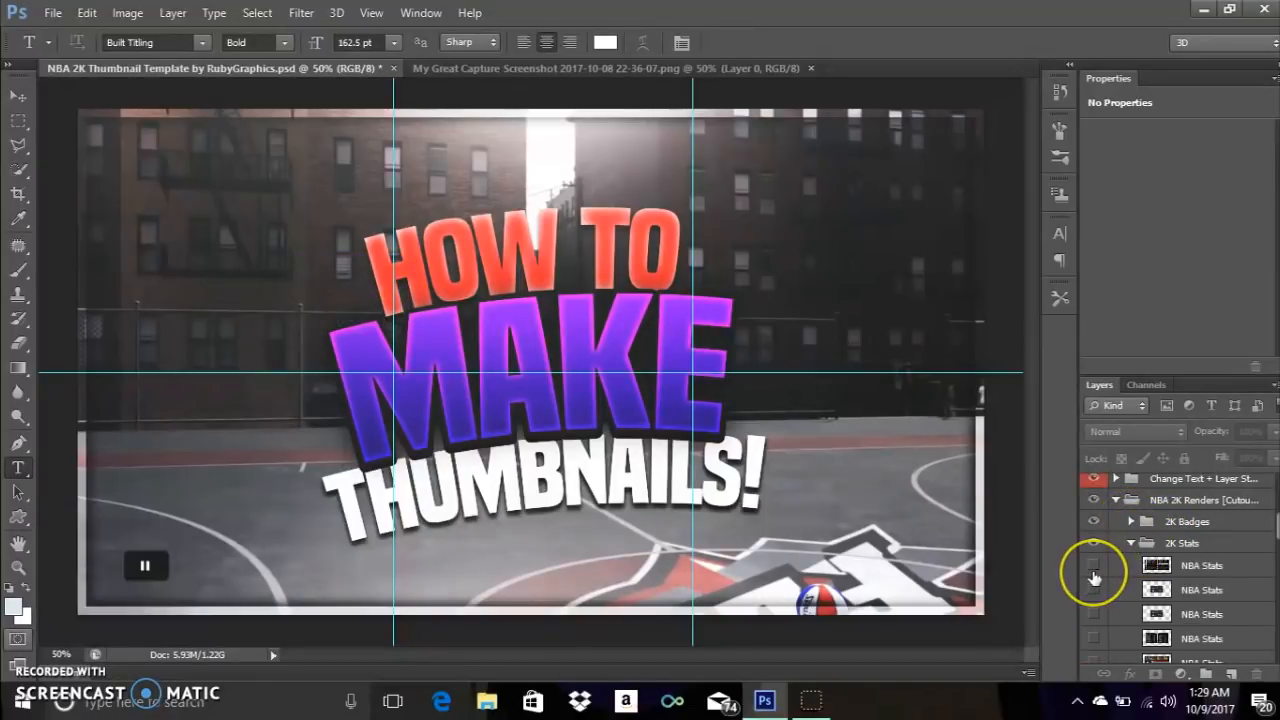
left_click(1094, 568)
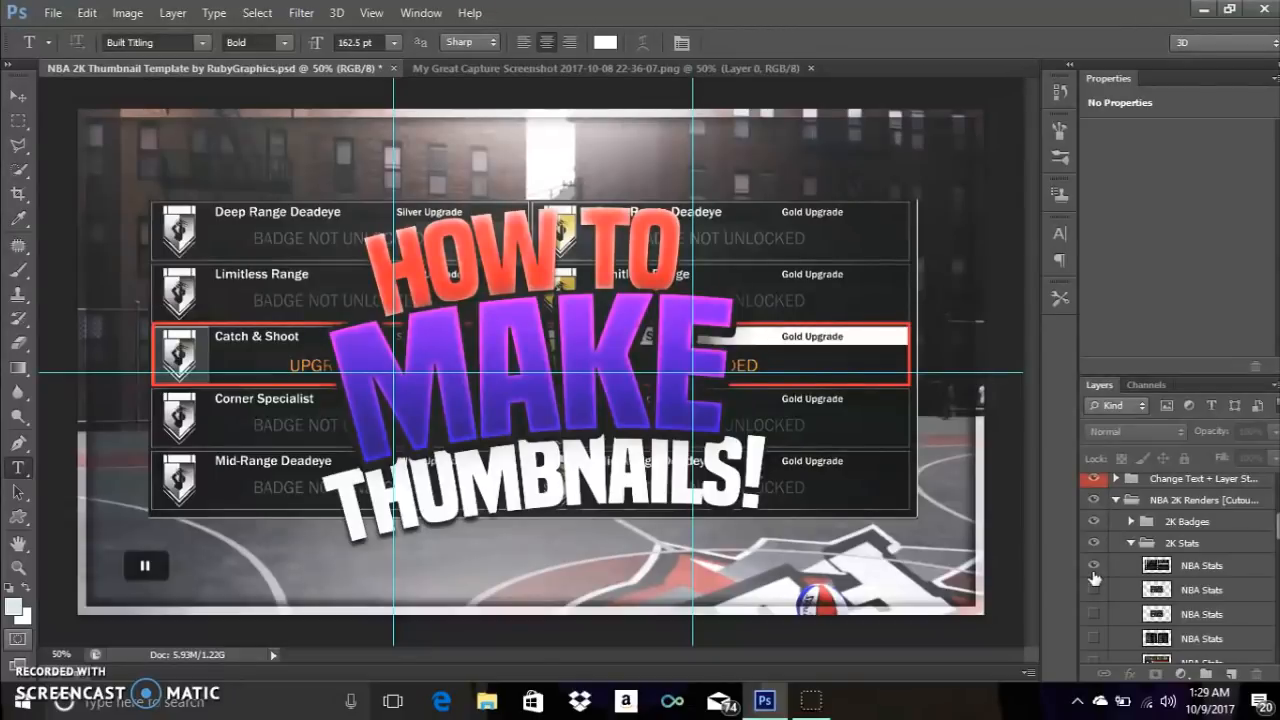
left_click(1094, 566)
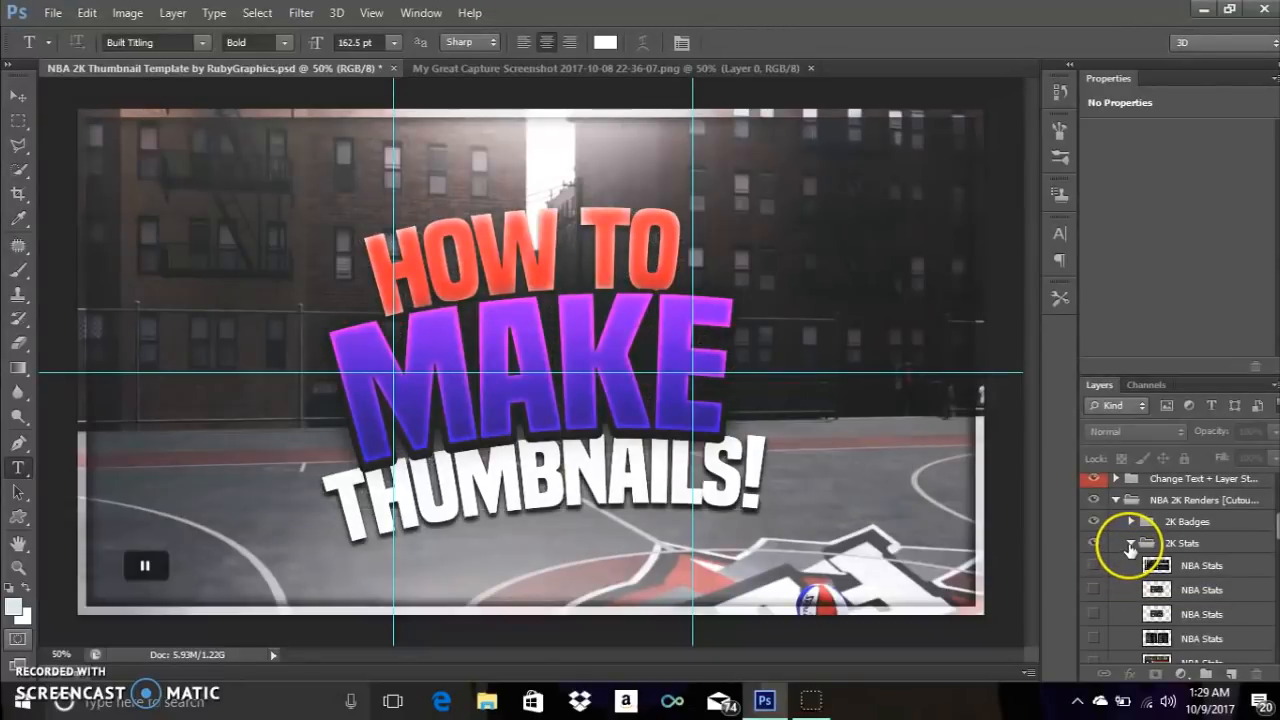
left_click(1130, 544)
Preview the first NBA Rep layer in the 2K Rep group, hide it again, and collapse the group.
left_click(1130, 566)
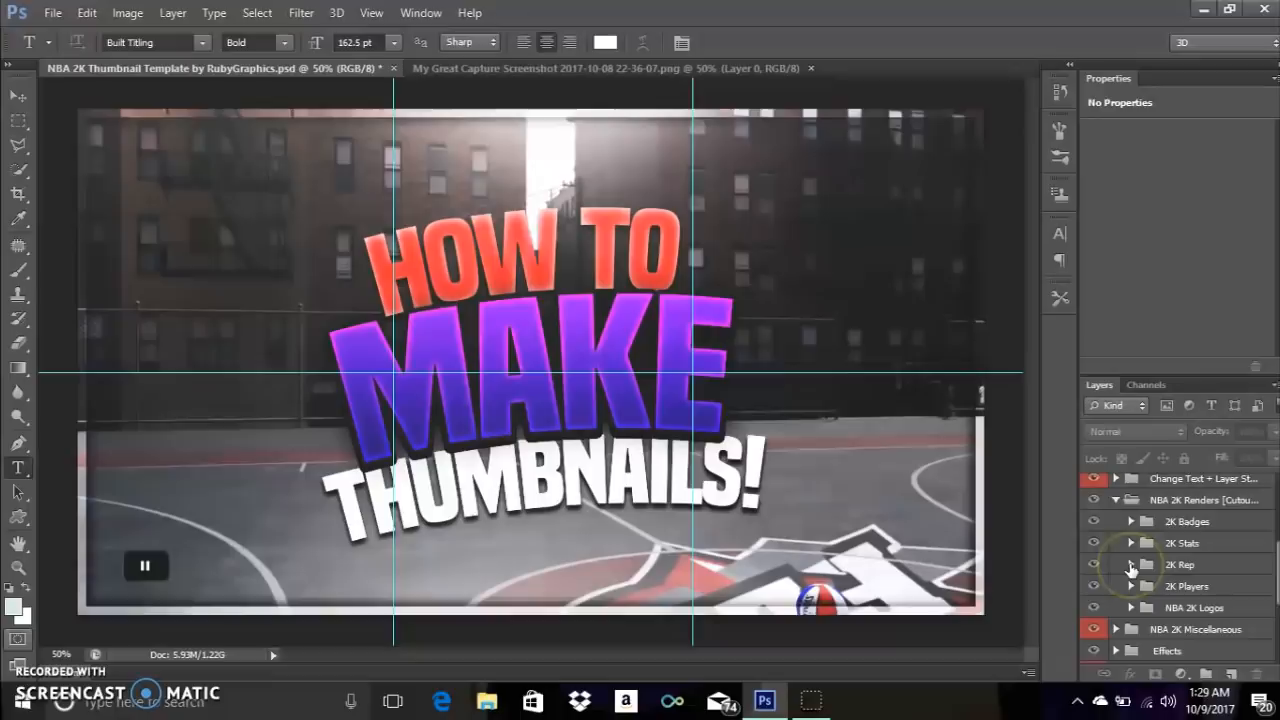
left_click(1095, 588)
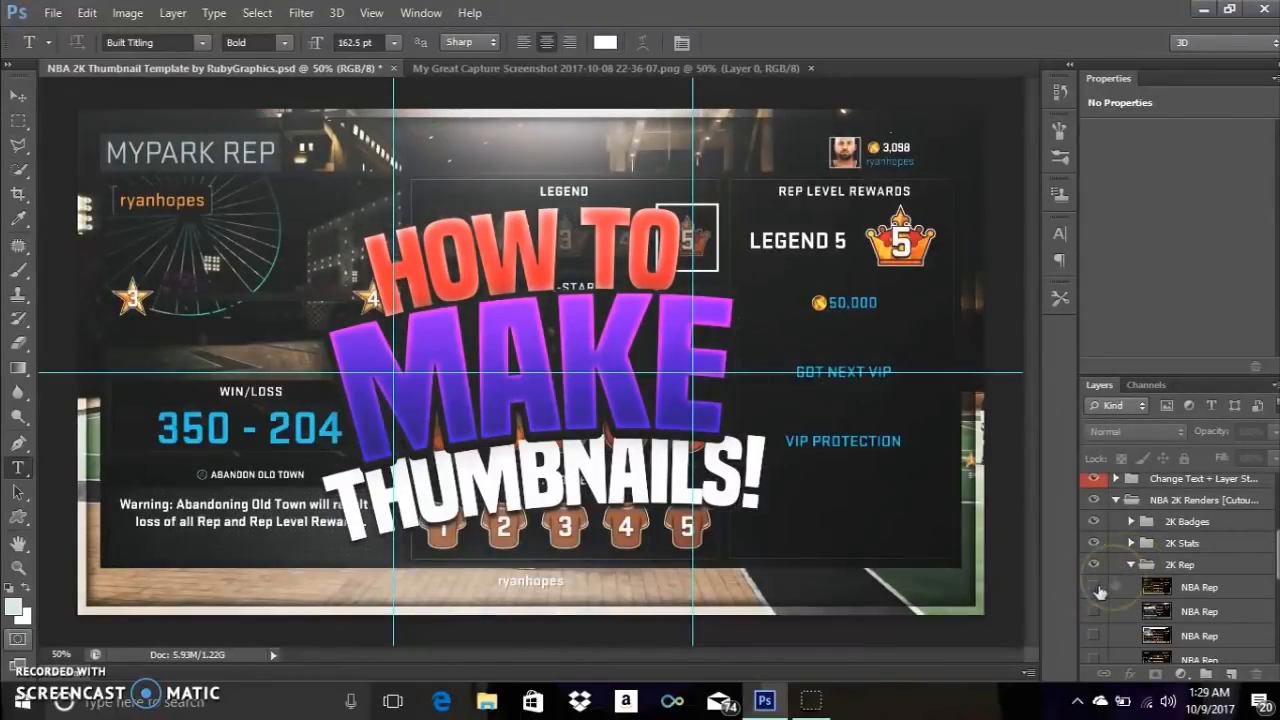
left_click(1130, 565)
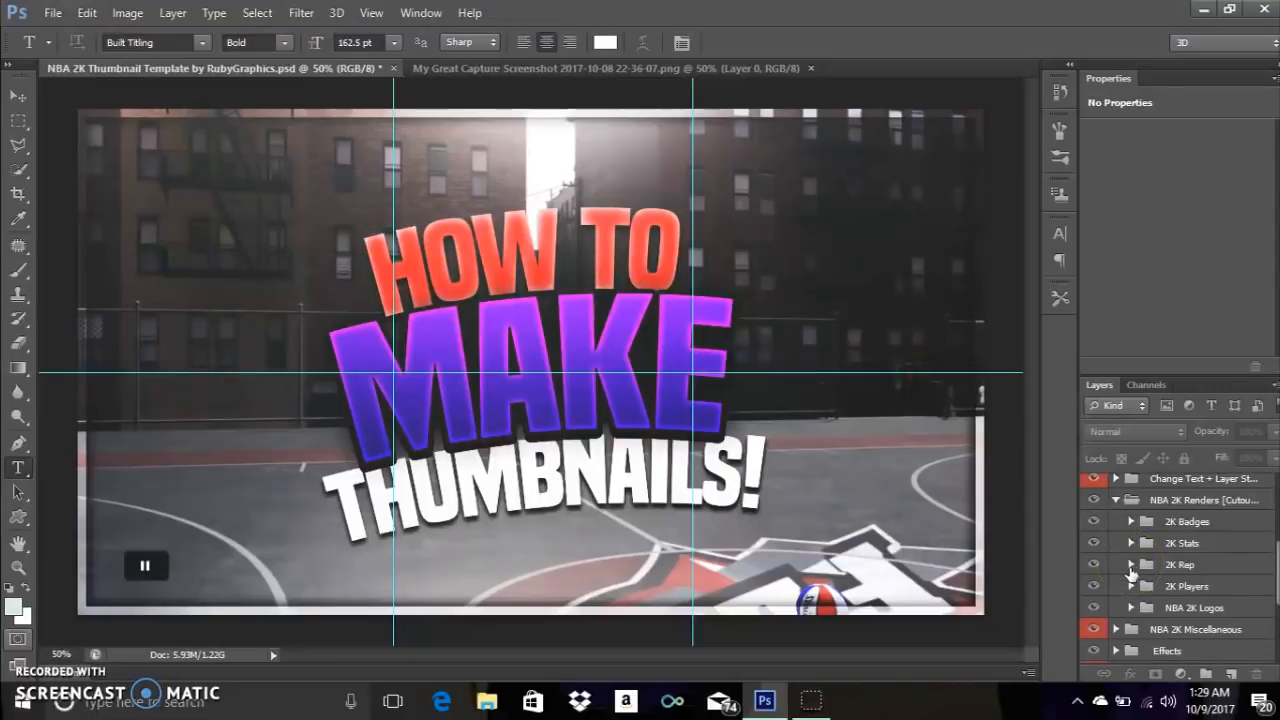
Preview the first two Player cutouts in the 2K Players group, hide them again, and collapse the group.
left_click(1130, 586)
left_click(1094, 608)
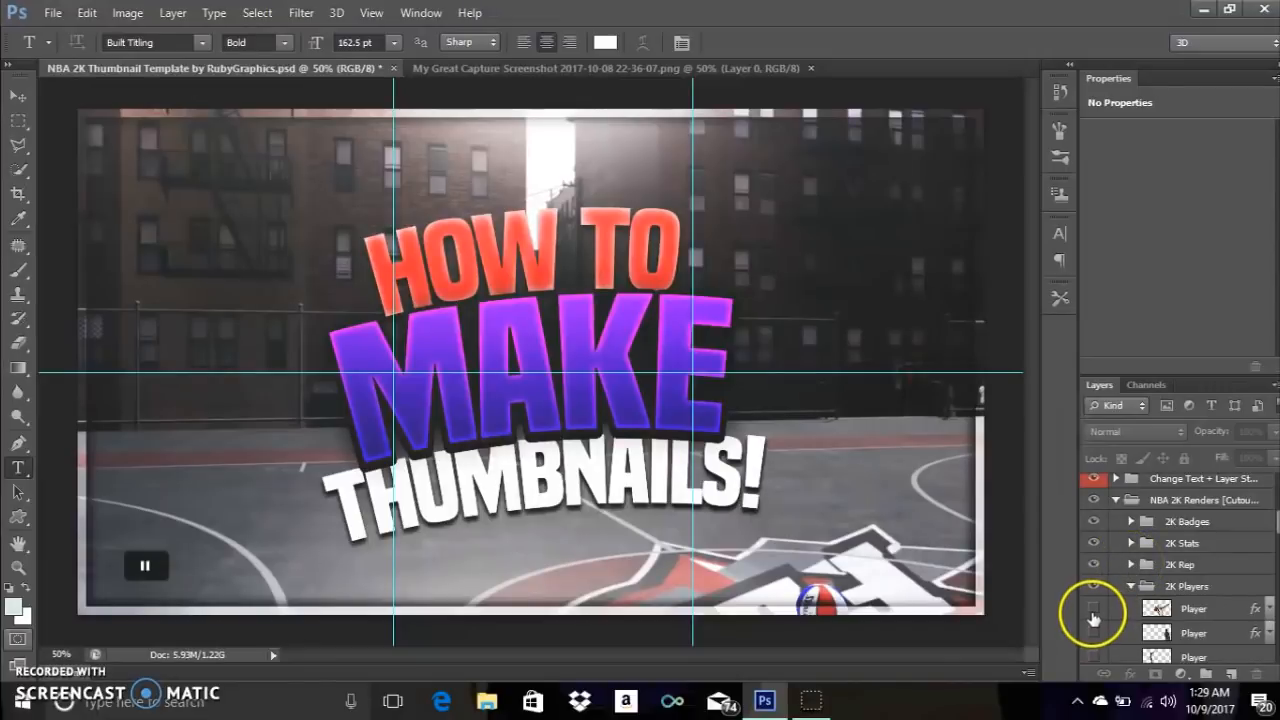
left_click(1093, 631)
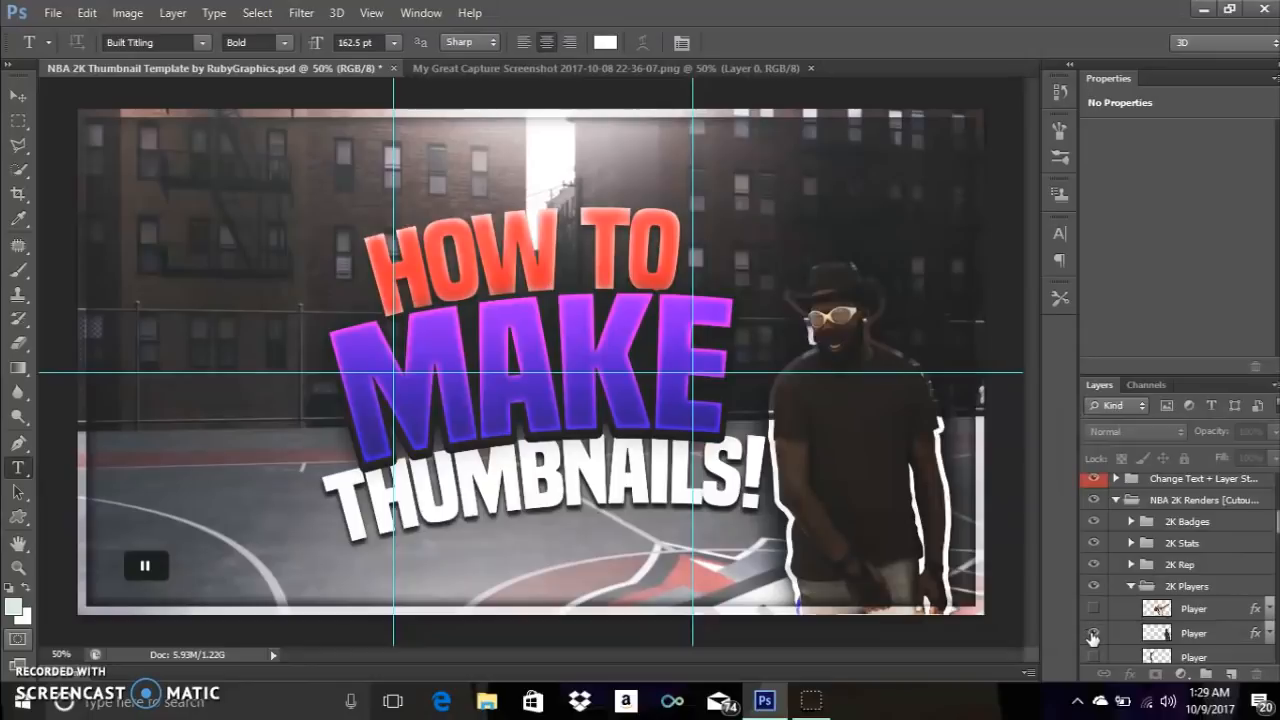
left_click(1093, 632)
left_click(1130, 586)
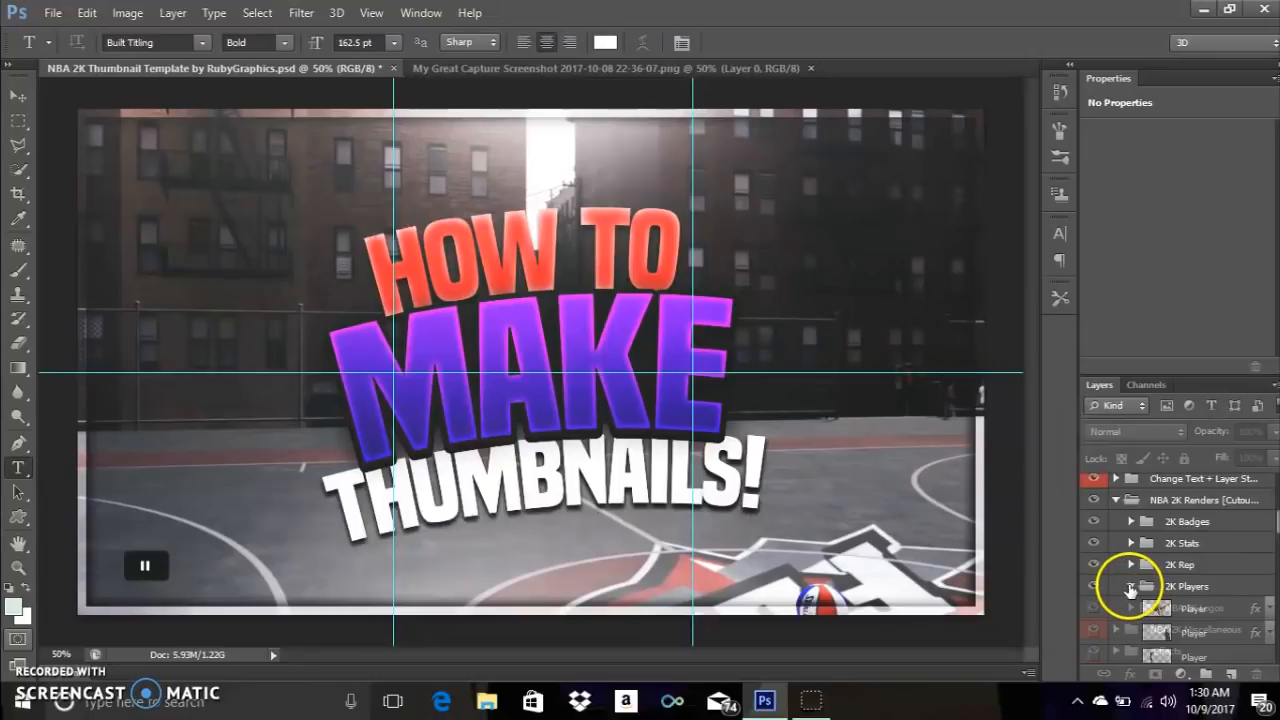
Expand the NBA 2K Logos group, make the 2K18 logo layer visible, and select it.
left_click(1131, 608)
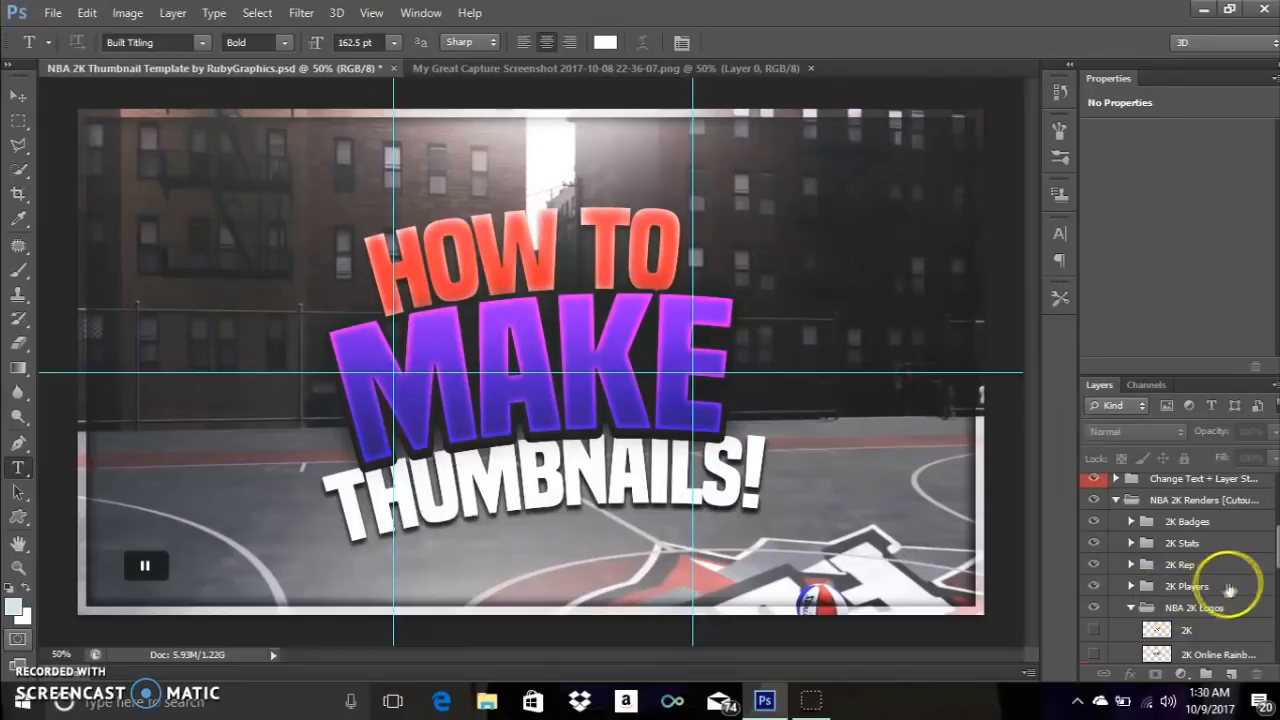
left_click_drag(1275, 538, 1260, 603)
left_click(1093, 503)
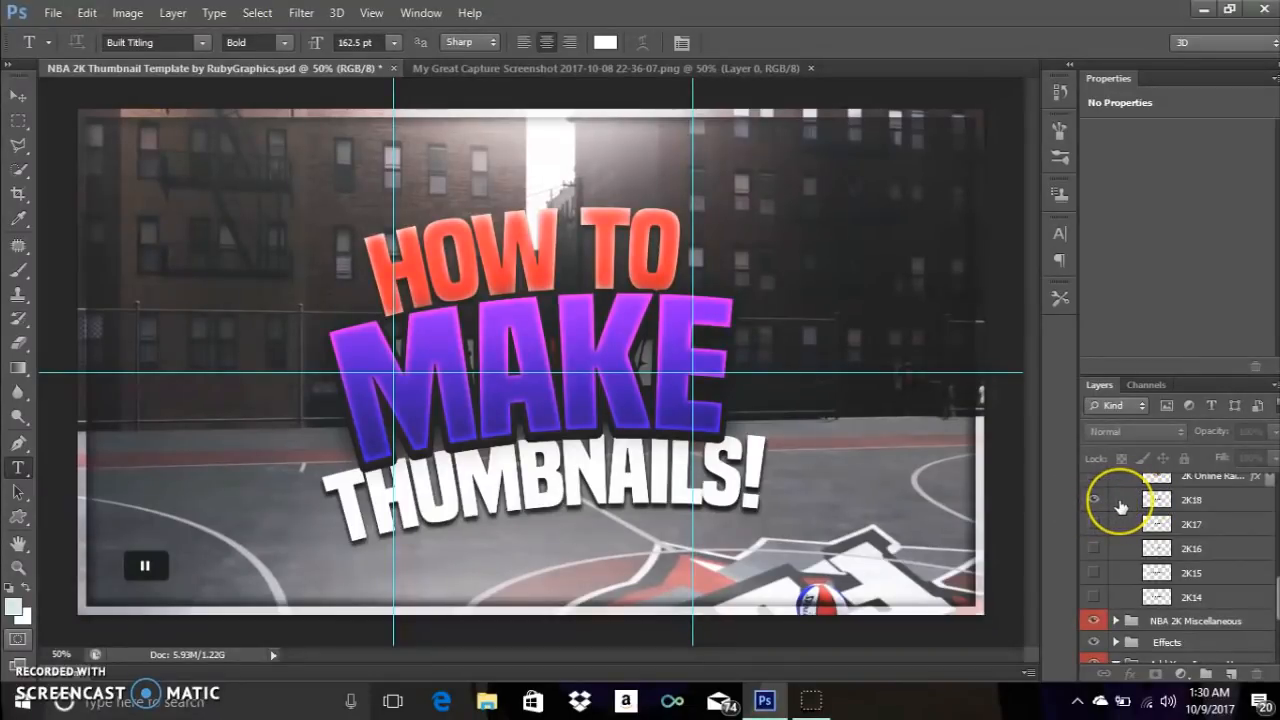
left_click(1121, 507)
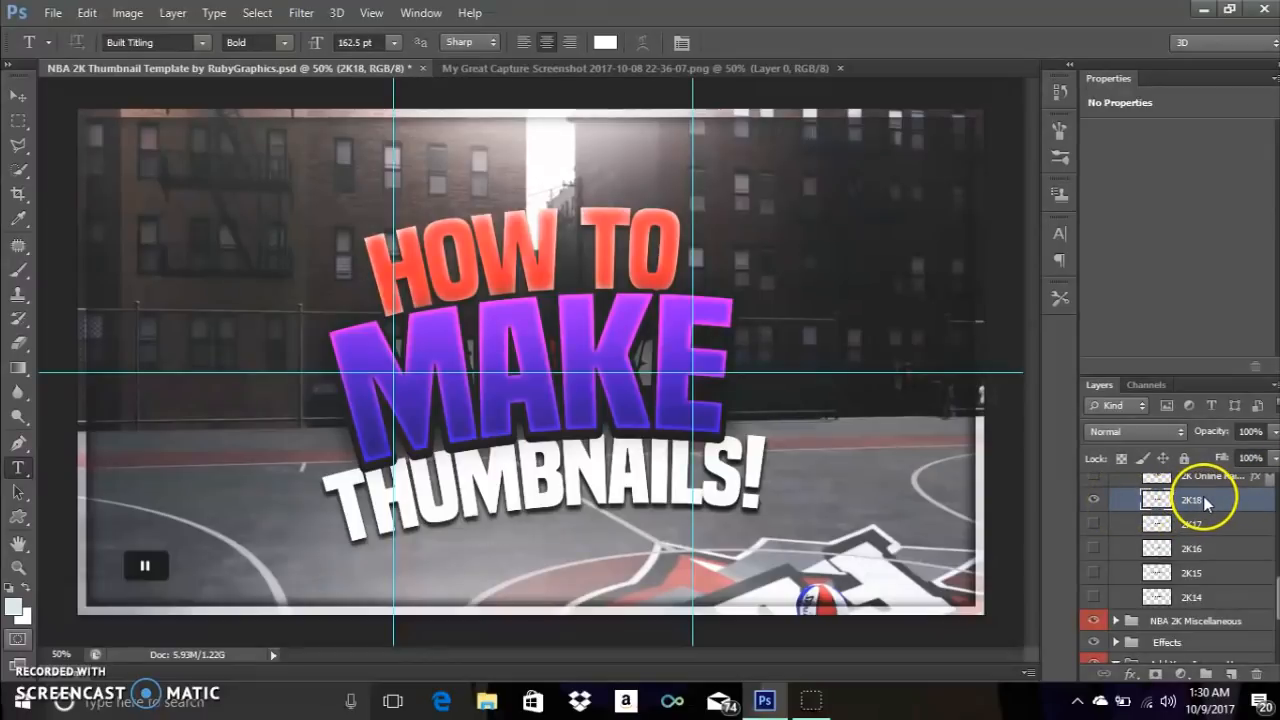
Free-transform the 2K18 logo and move it from behind MAKE to directly beneath the THUMBNAILS! text.
left_click(89, 14)
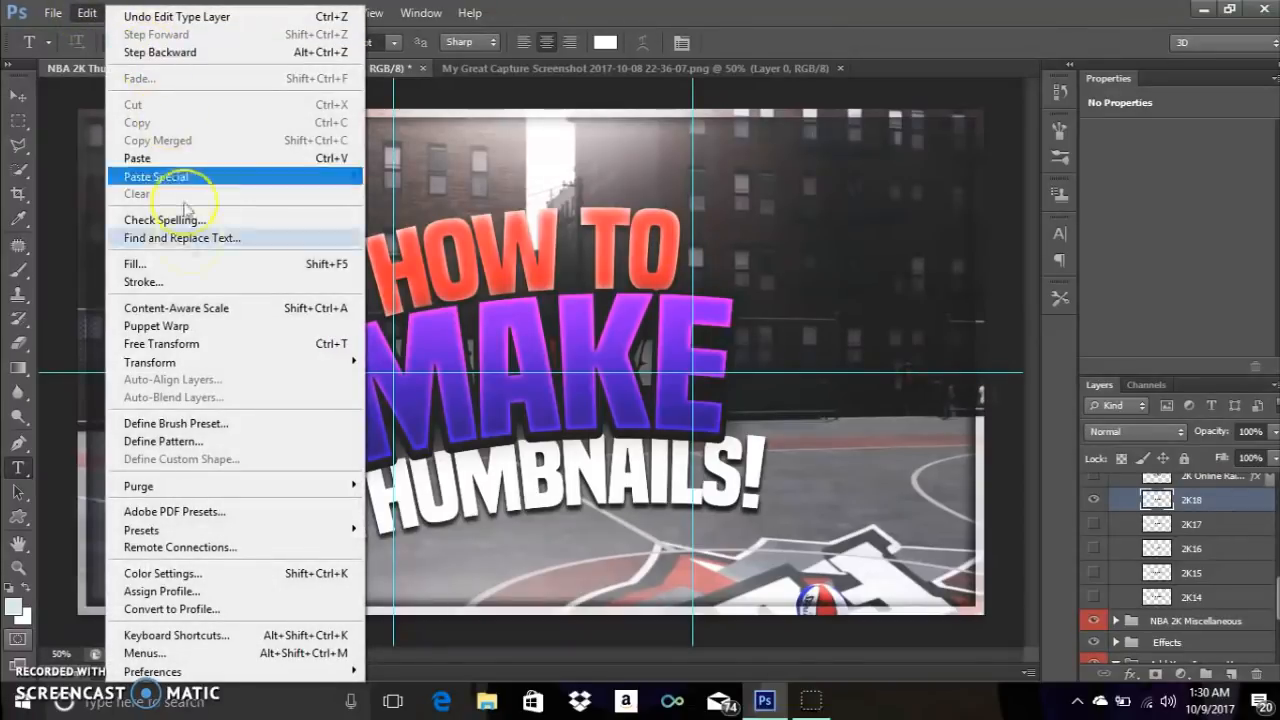
left_click(181, 348)
left_click_drag(529, 357, 543, 546)
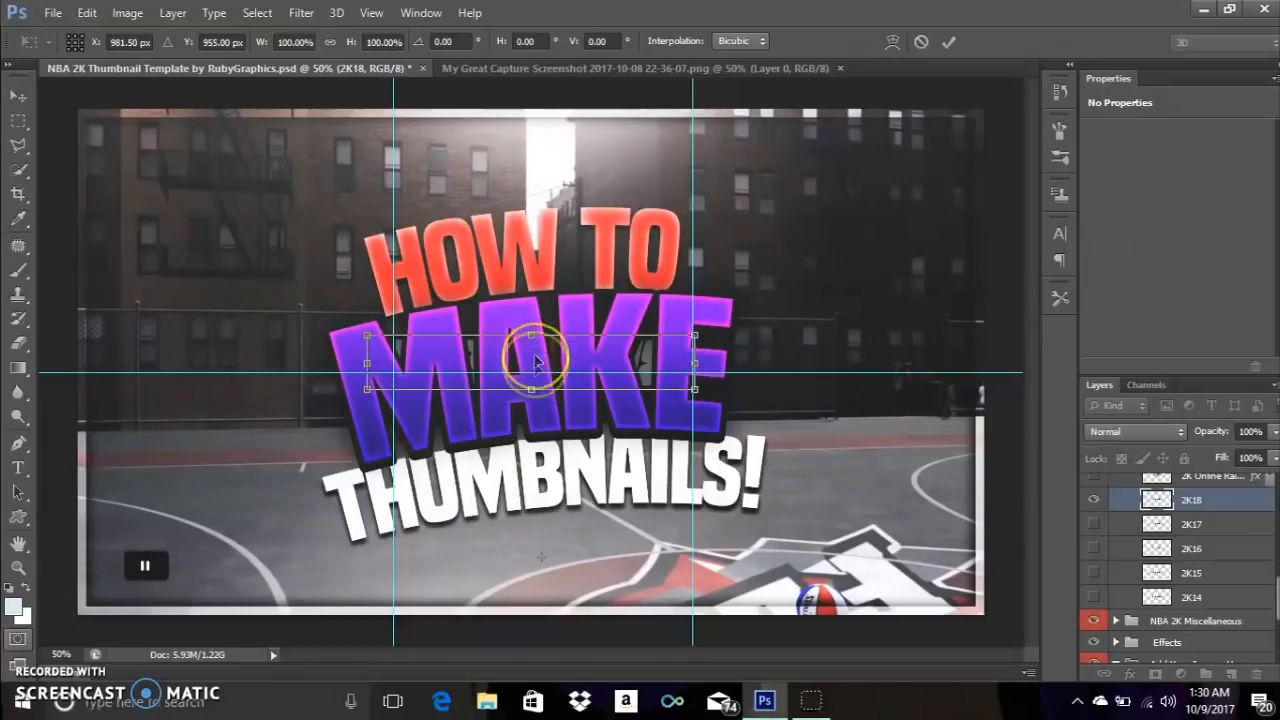
left_click_drag(551, 516, 551, 520)
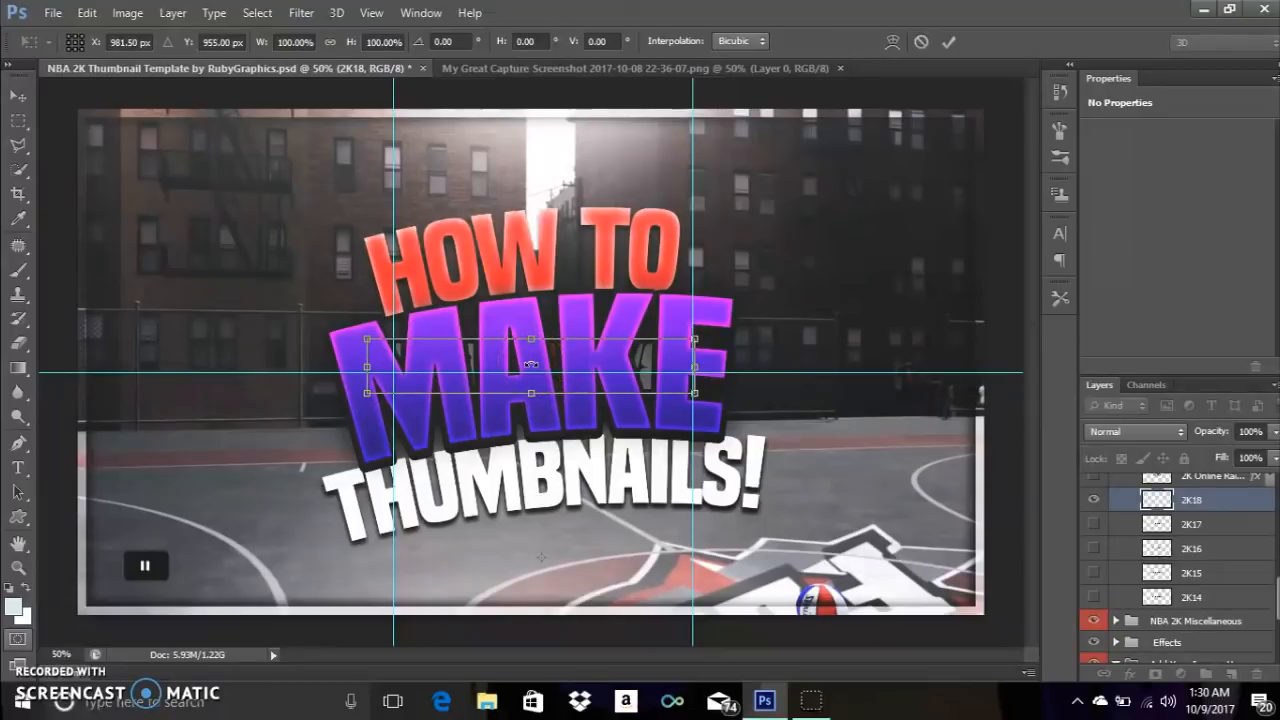
key("ctrl+z")
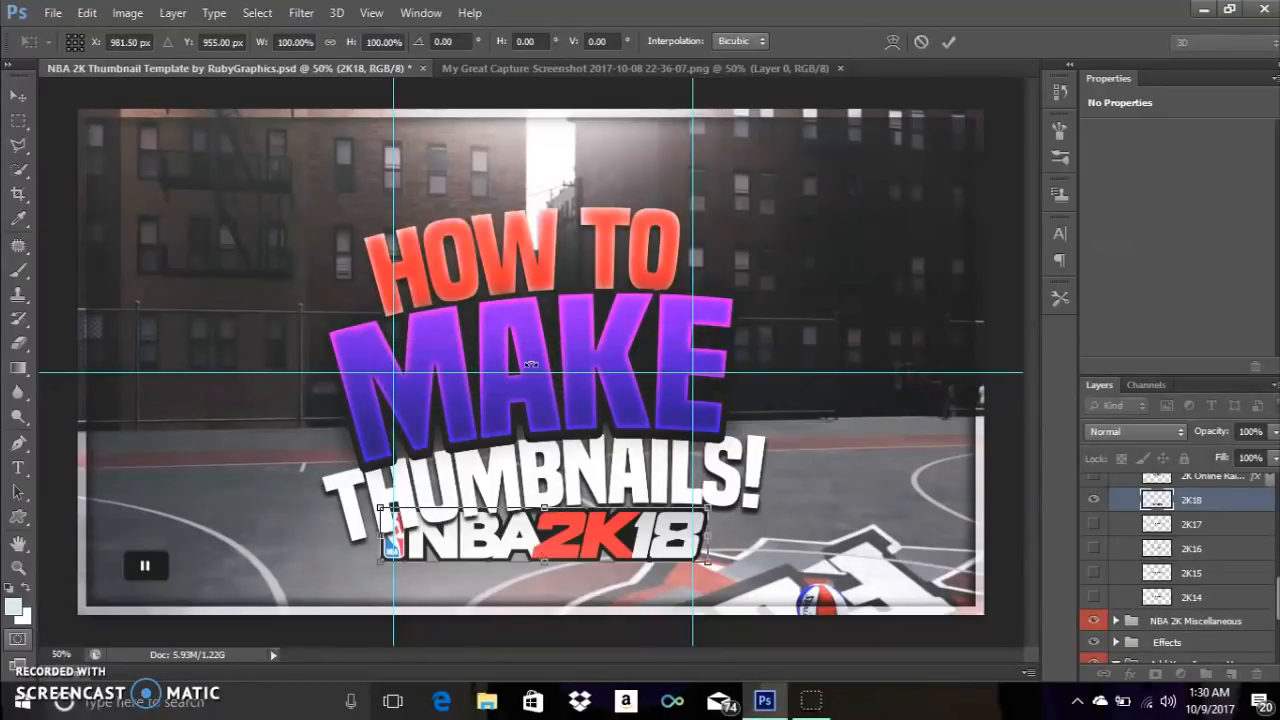
left_click(562, 548)
left_click(563, 548)
left_click(576, 538)
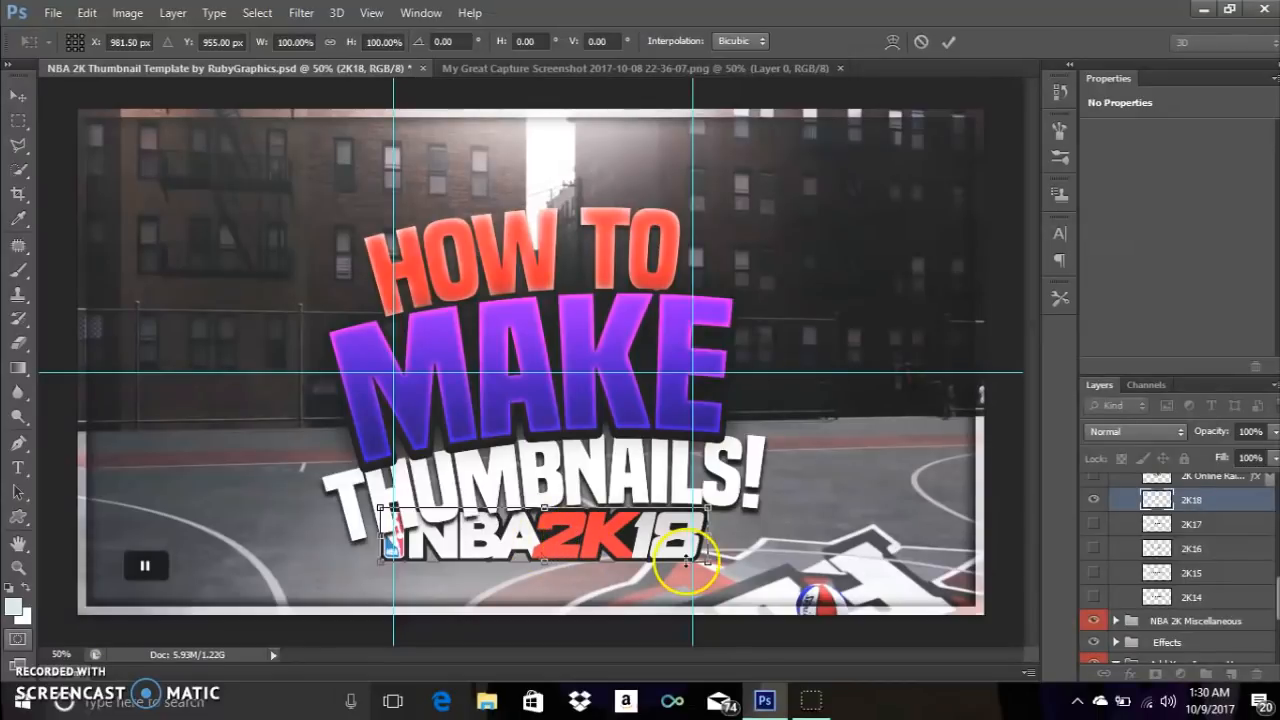
Lower the 2K18 logo to just above the bottom border, reduce its height to 69.49%, and apply the transform.
left_click(1096, 521)
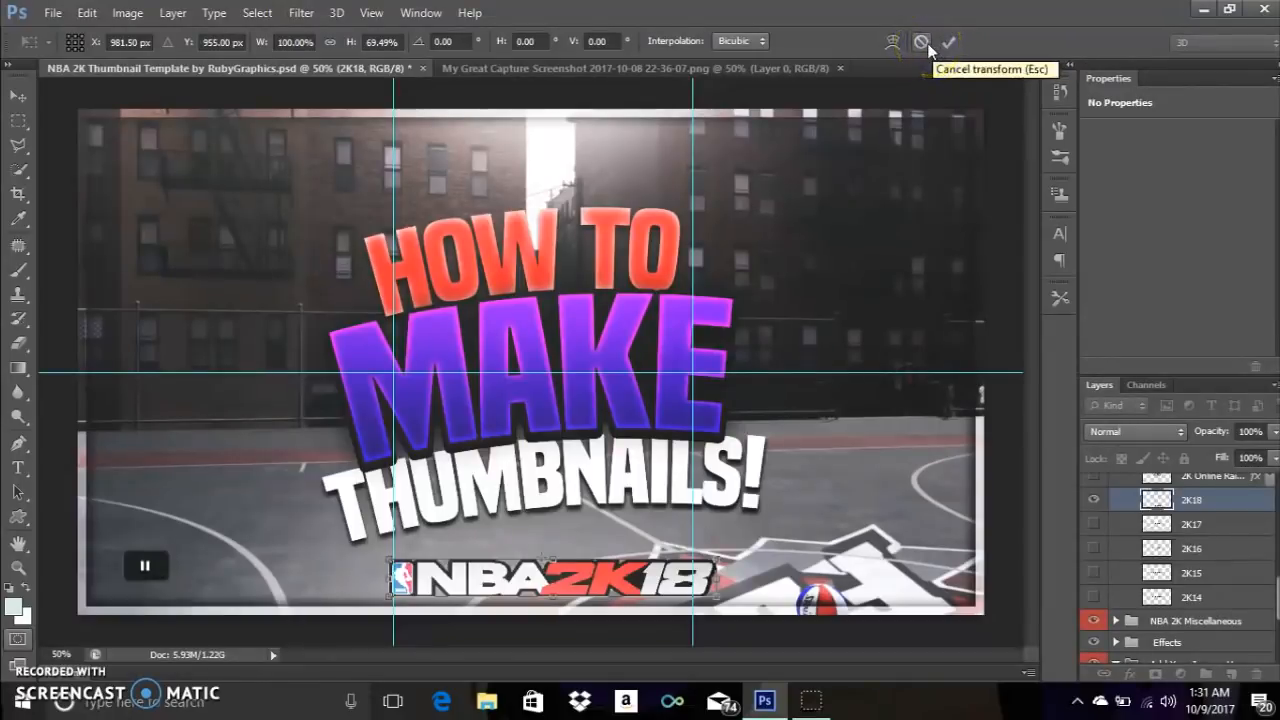
key("t")
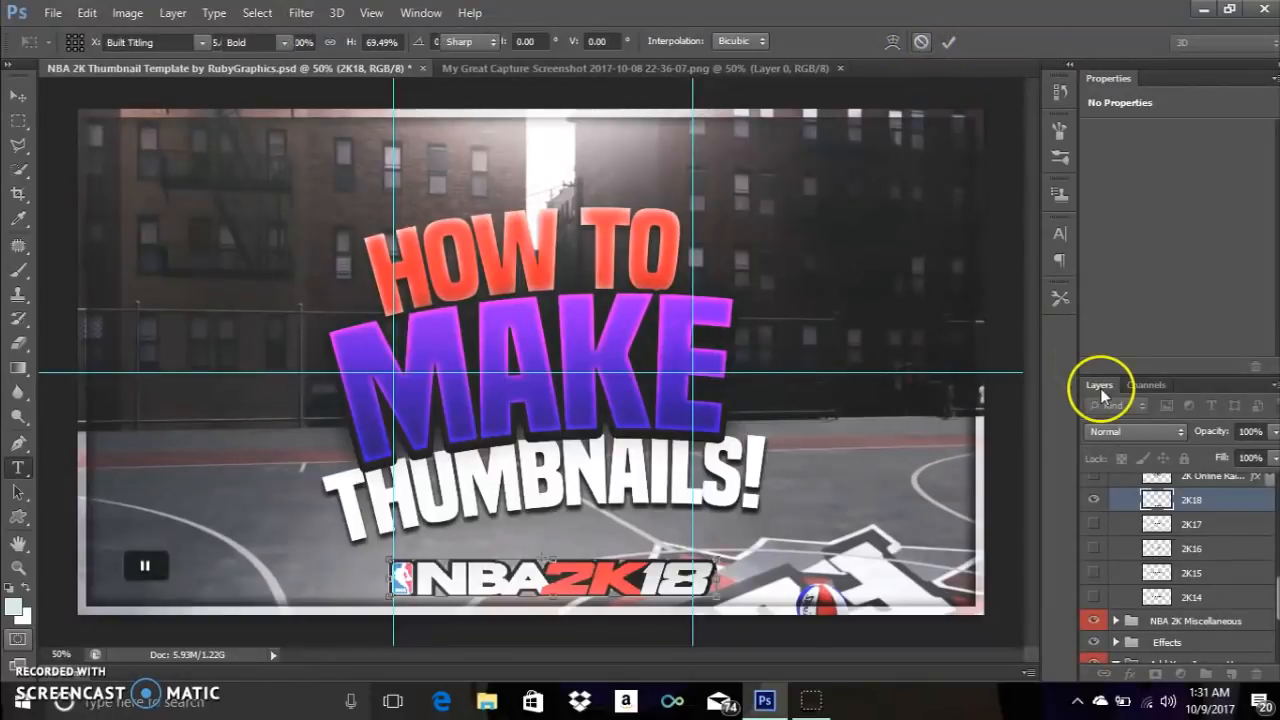
key("Return")
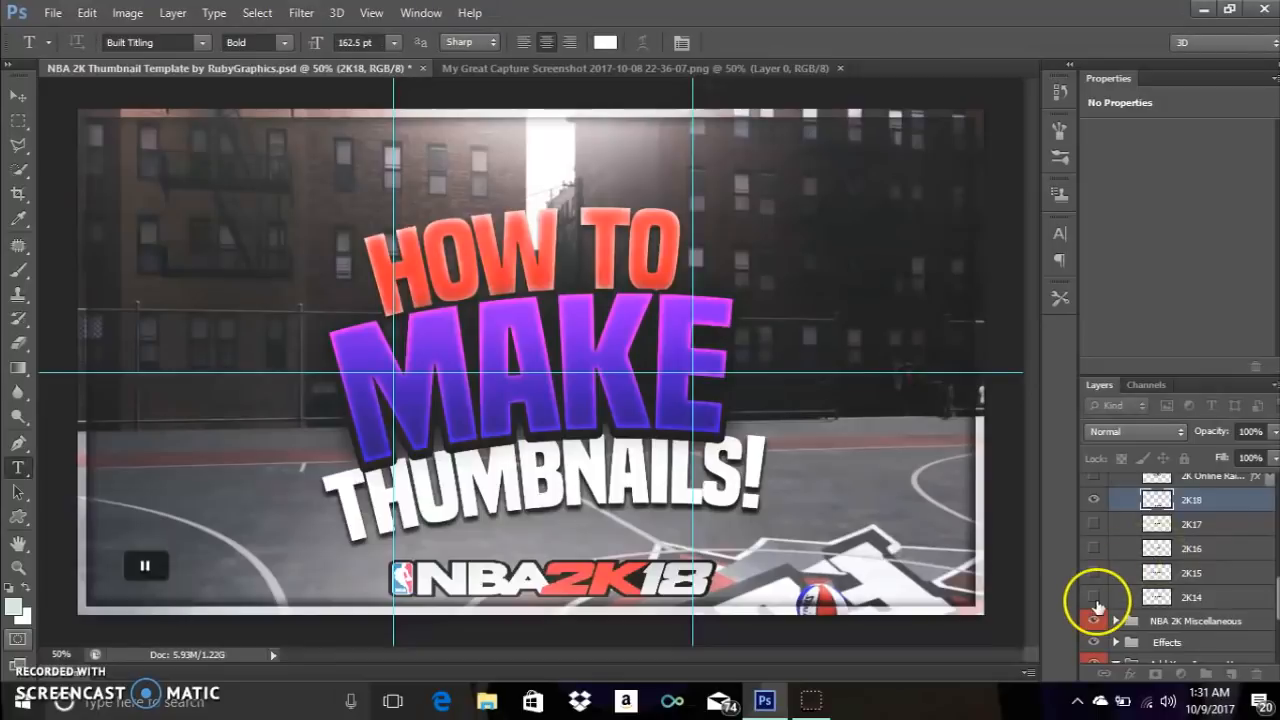
Hide the 2K18 logo layer and collapse the NBA 2K Logos group.
left_click(1094, 507)
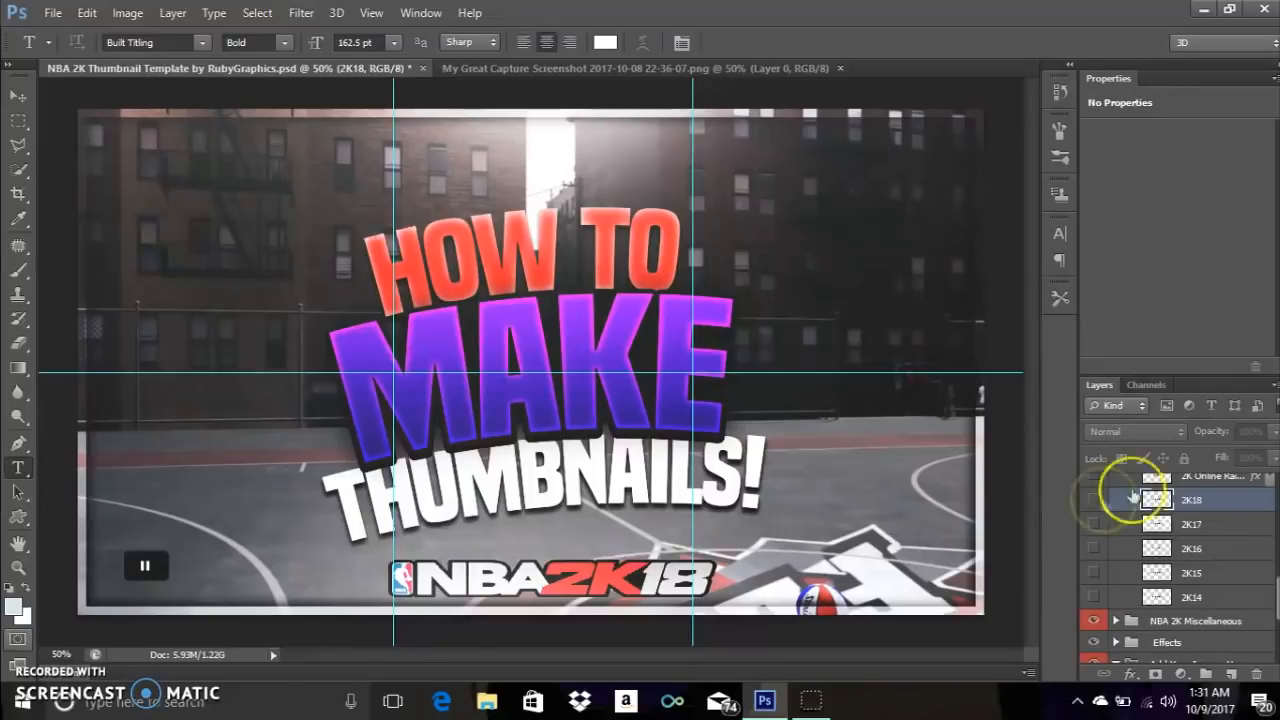
left_click(1276, 491)
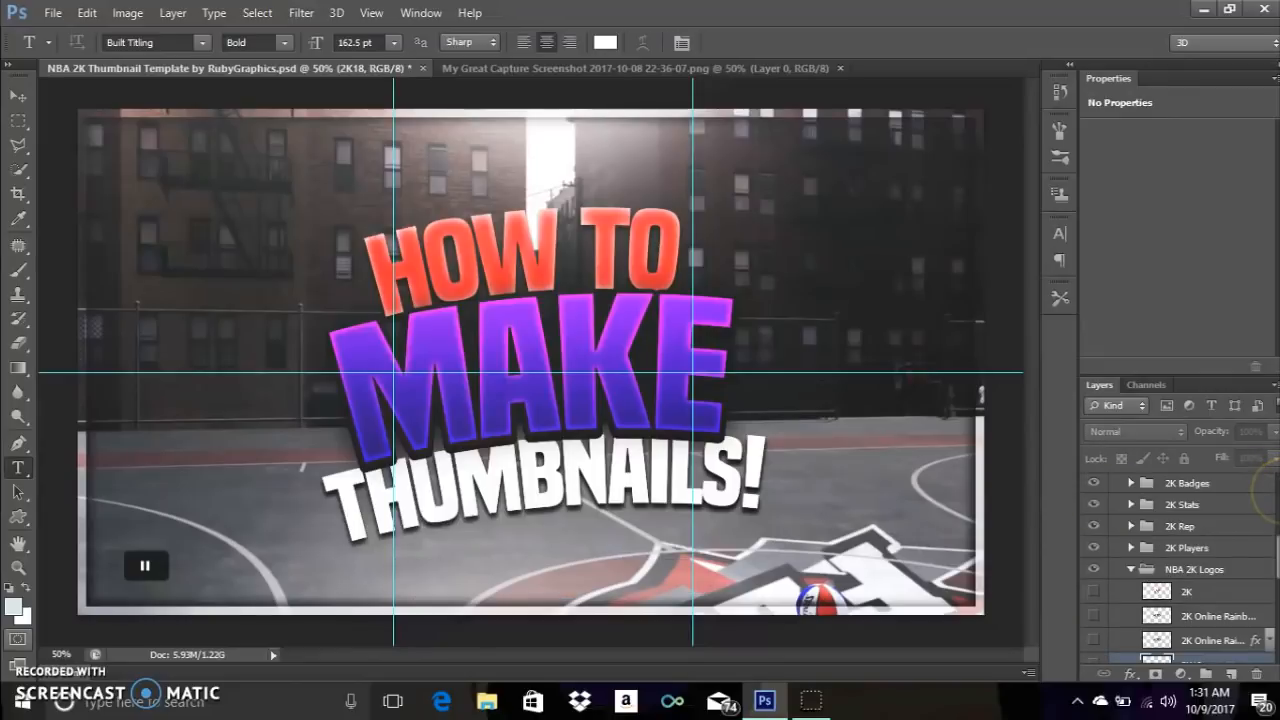
left_click(1131, 569)
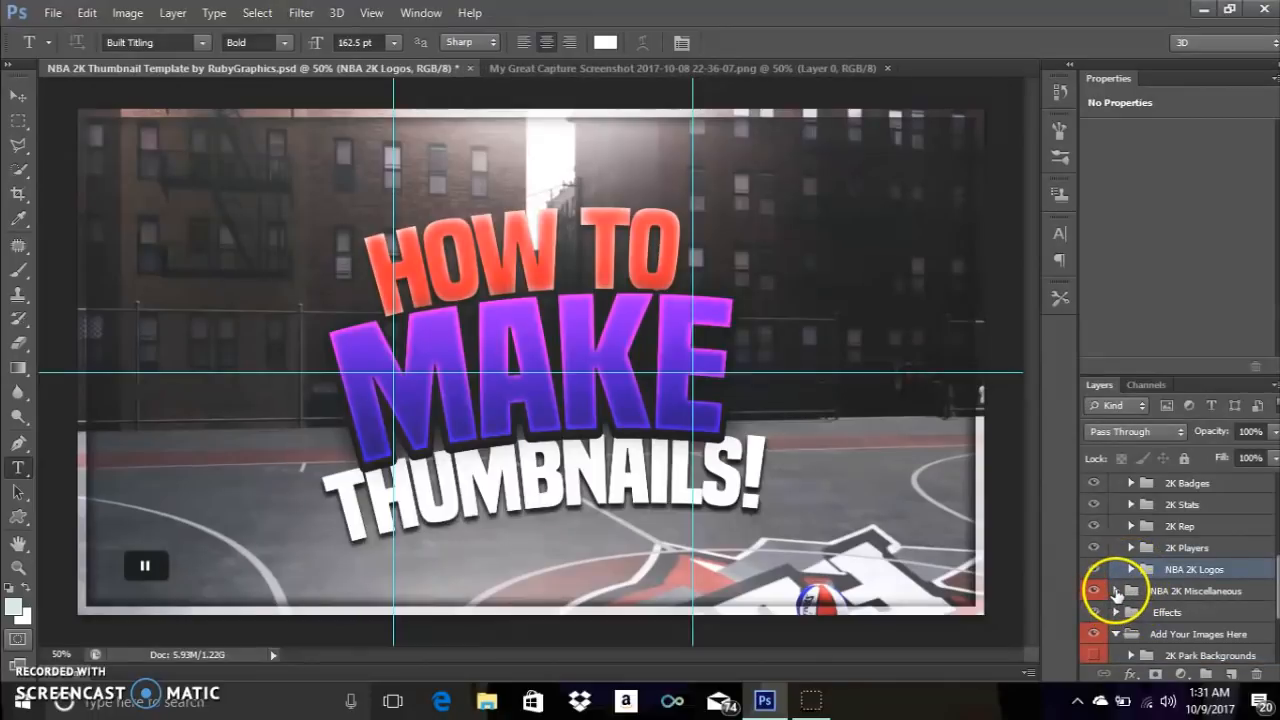
Expand the NBA 2K Miscellaneous group and its Circle Effect subgroup to examine their layers.
left_click(1116, 591)
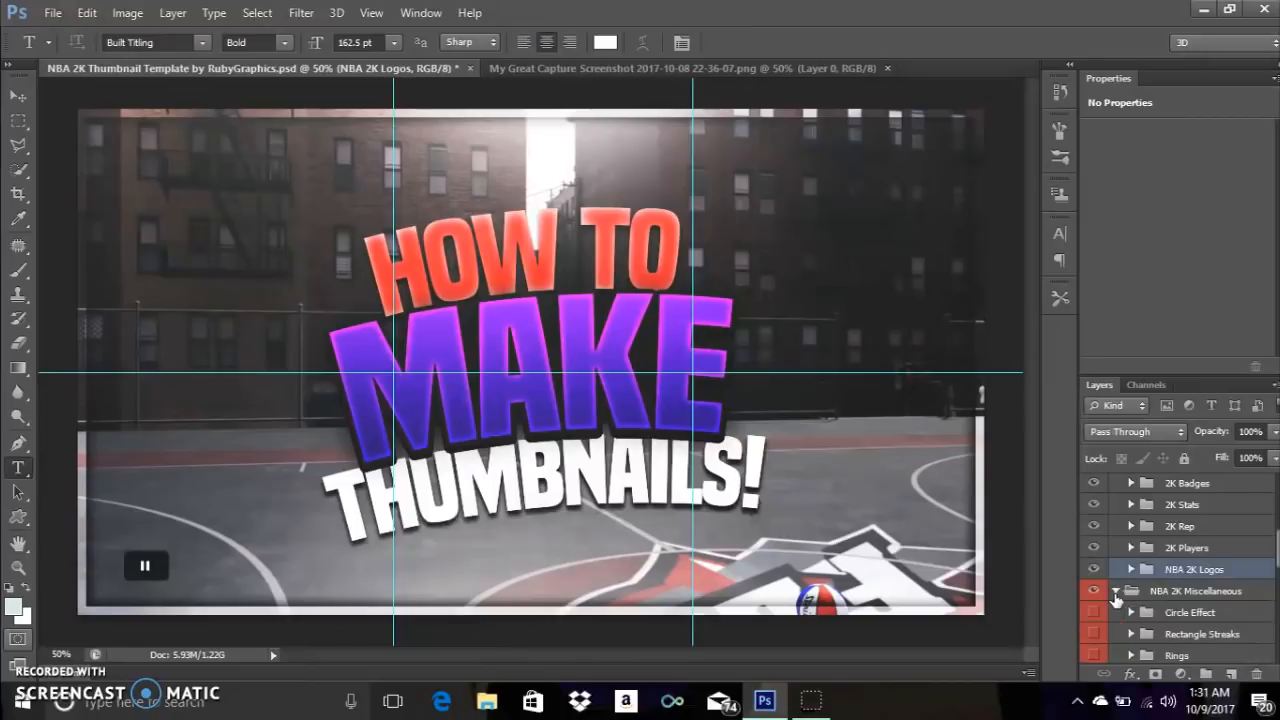
scroll(1275, 545, "down", 3)
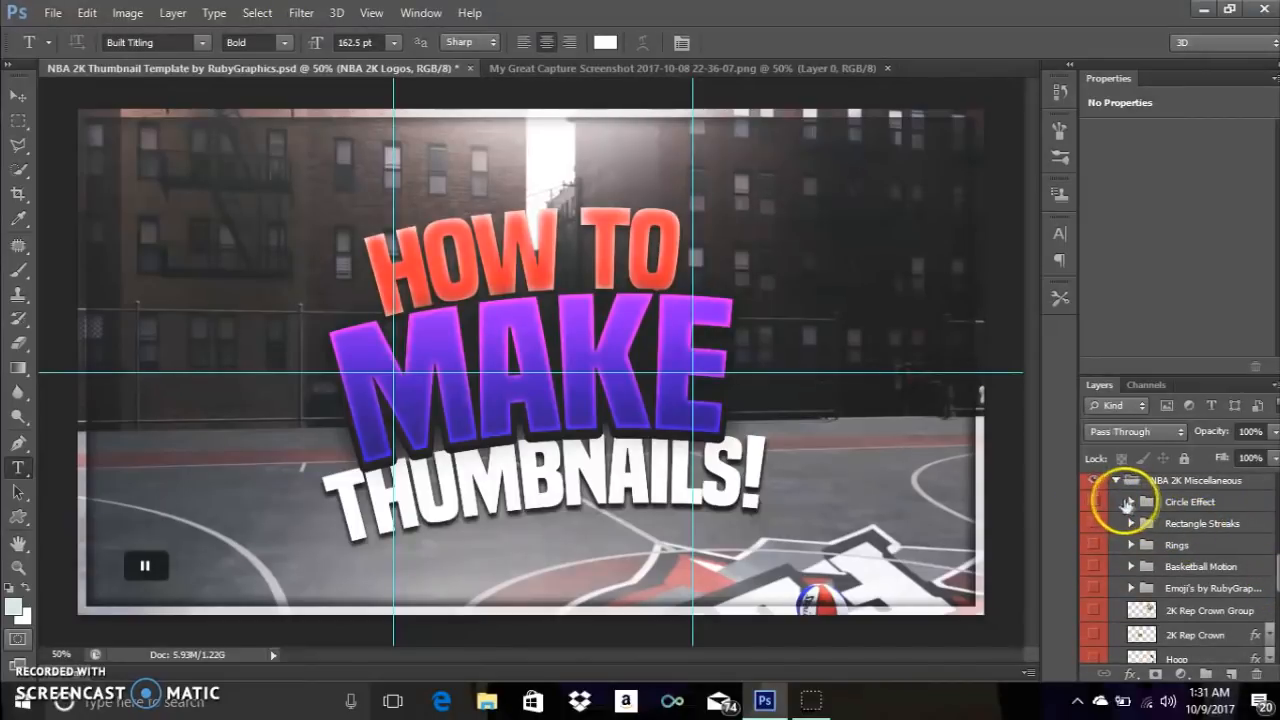
left_click(1131, 502)
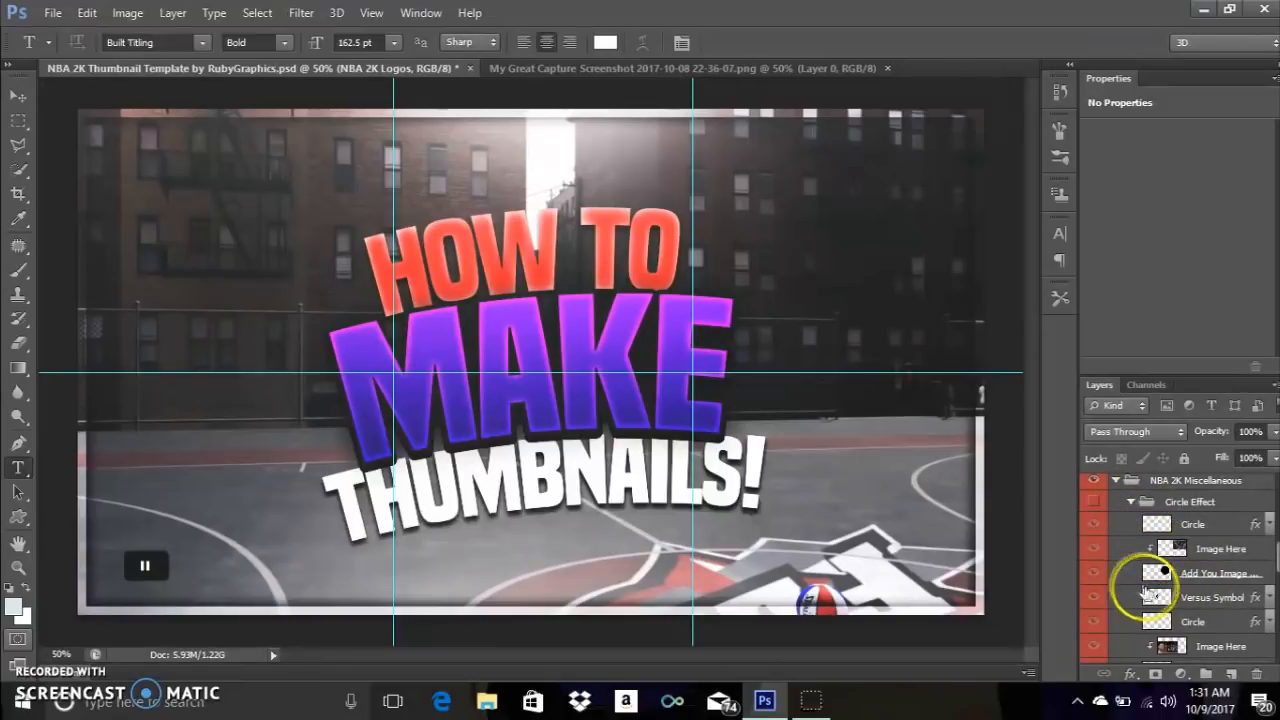
Preview the Circle Effect group on the canvas, hide it again, and check the layers inside the Rectangle Streaks group.
left_click(1091, 528)
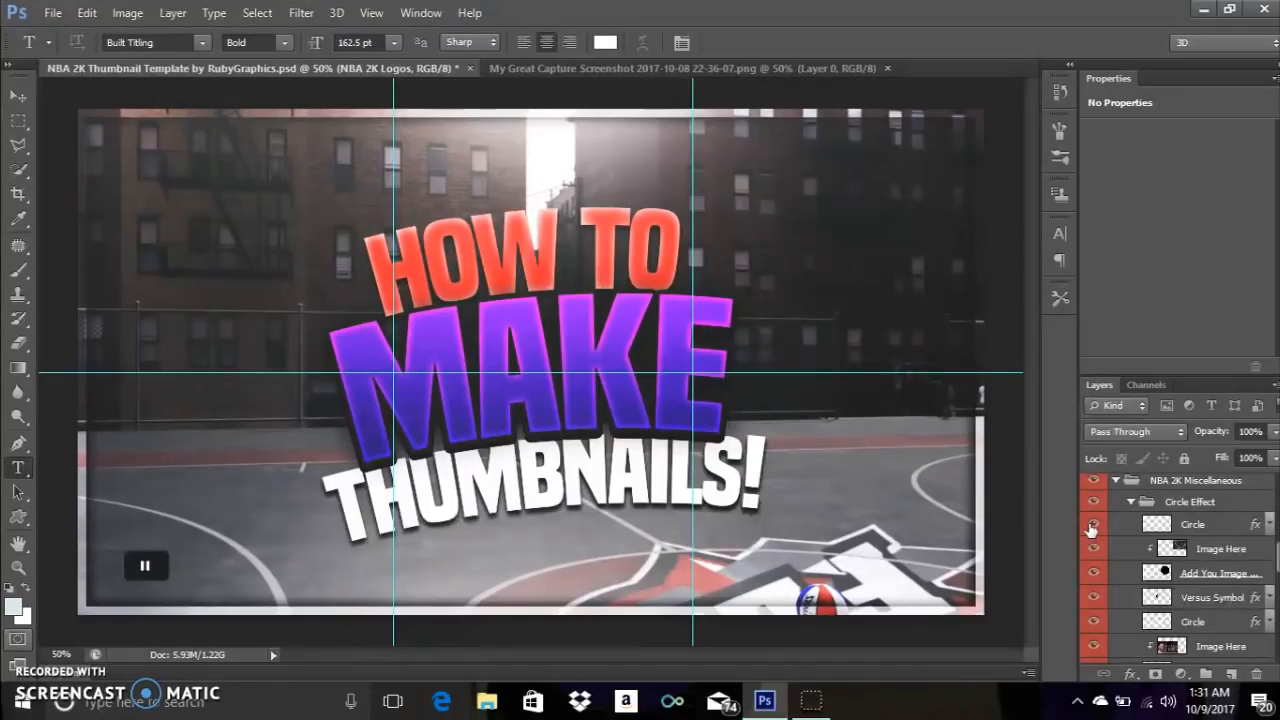
left_click(1092, 526)
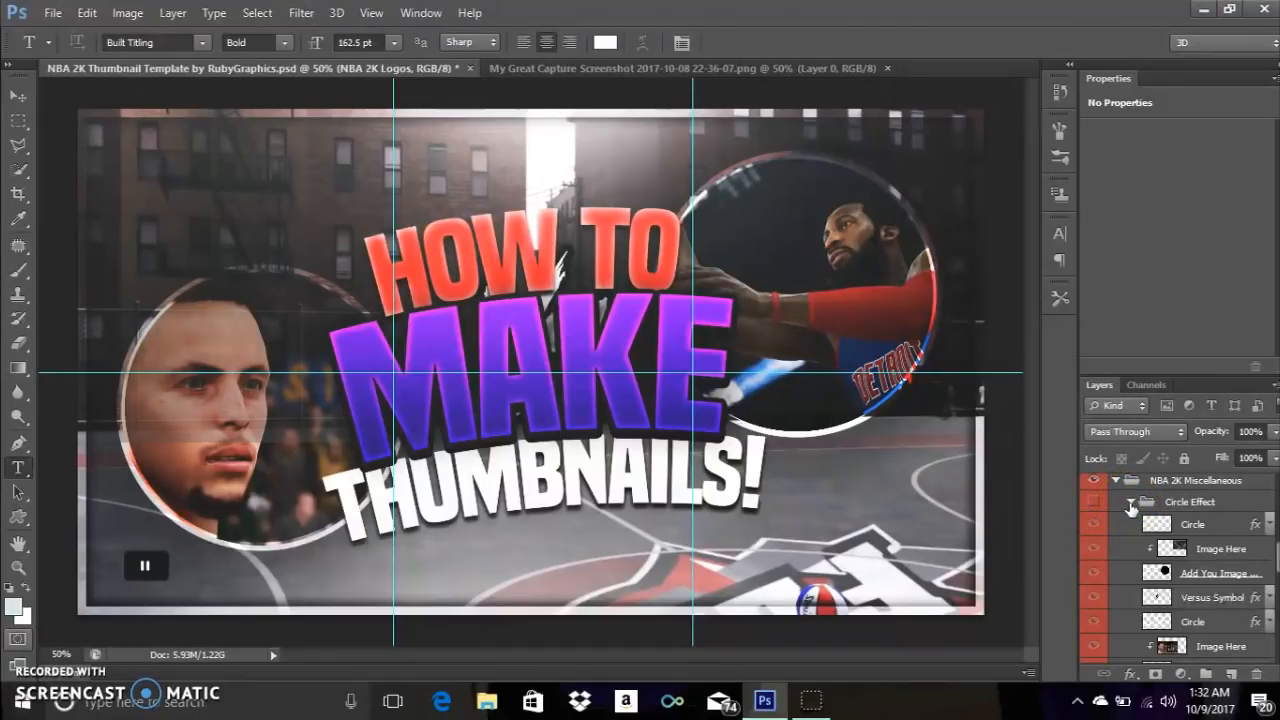
left_click(1130, 503)
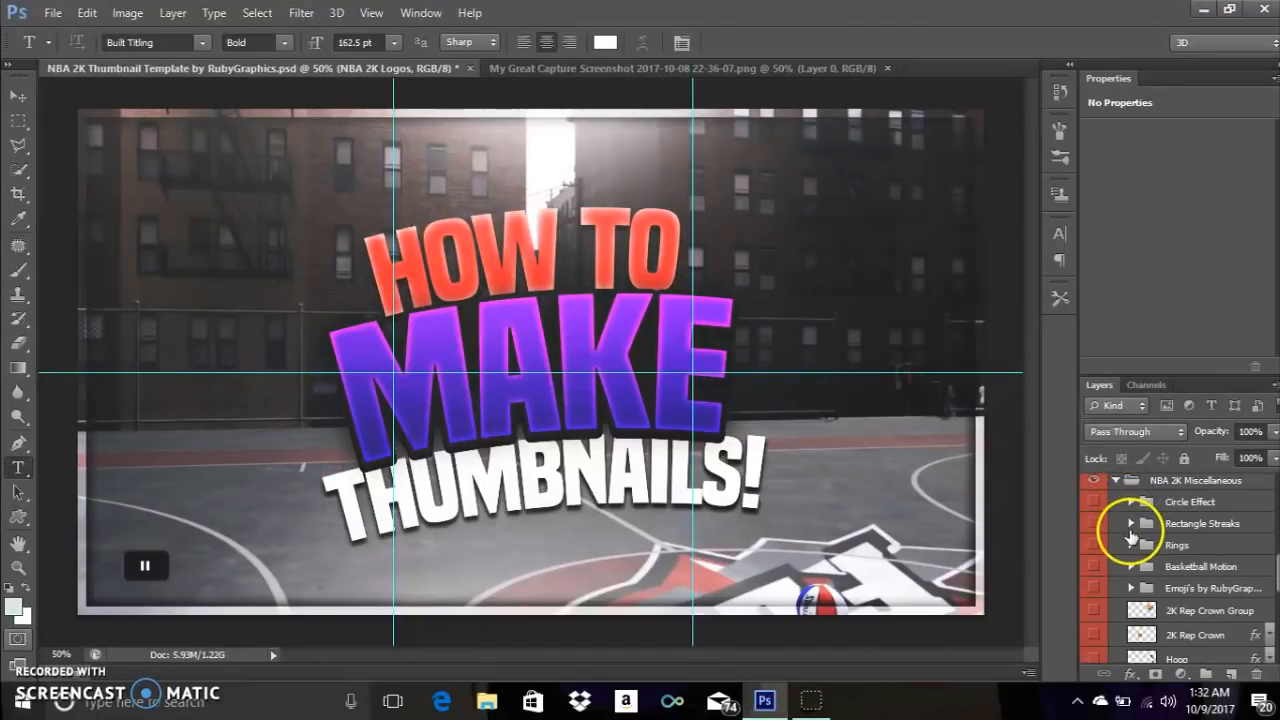
left_click(1132, 524)
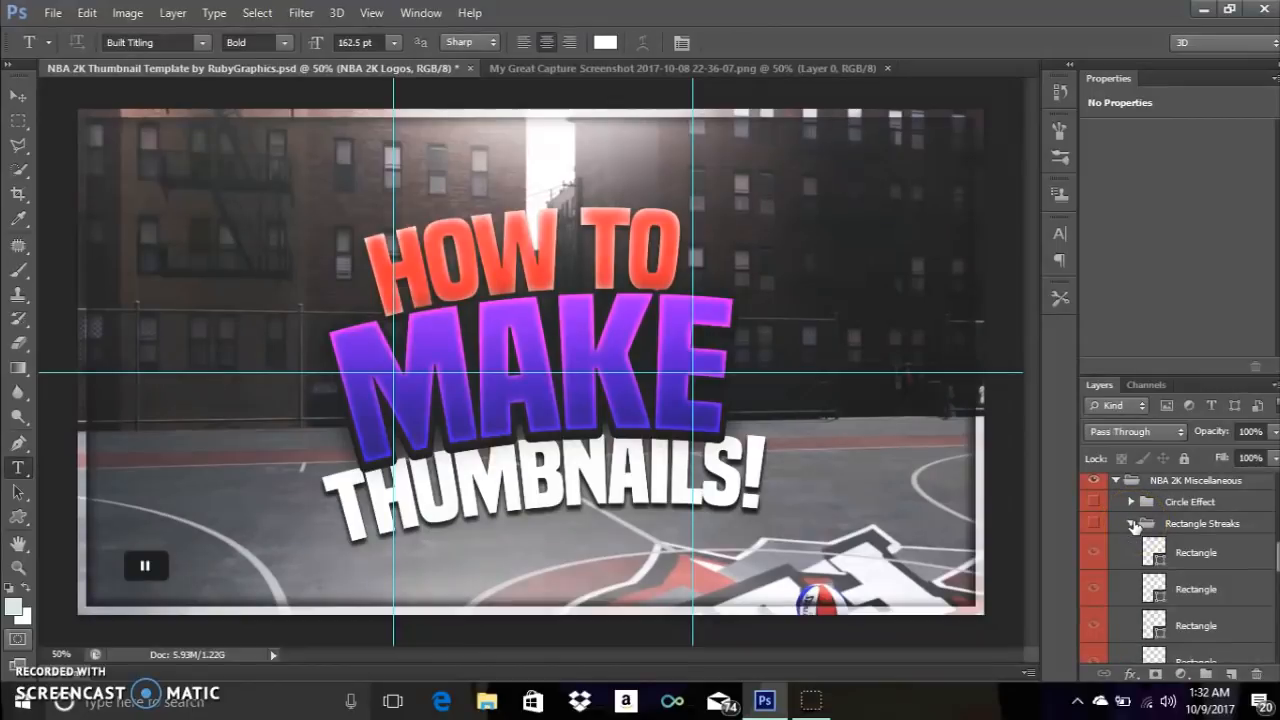
left_click(1132, 524)
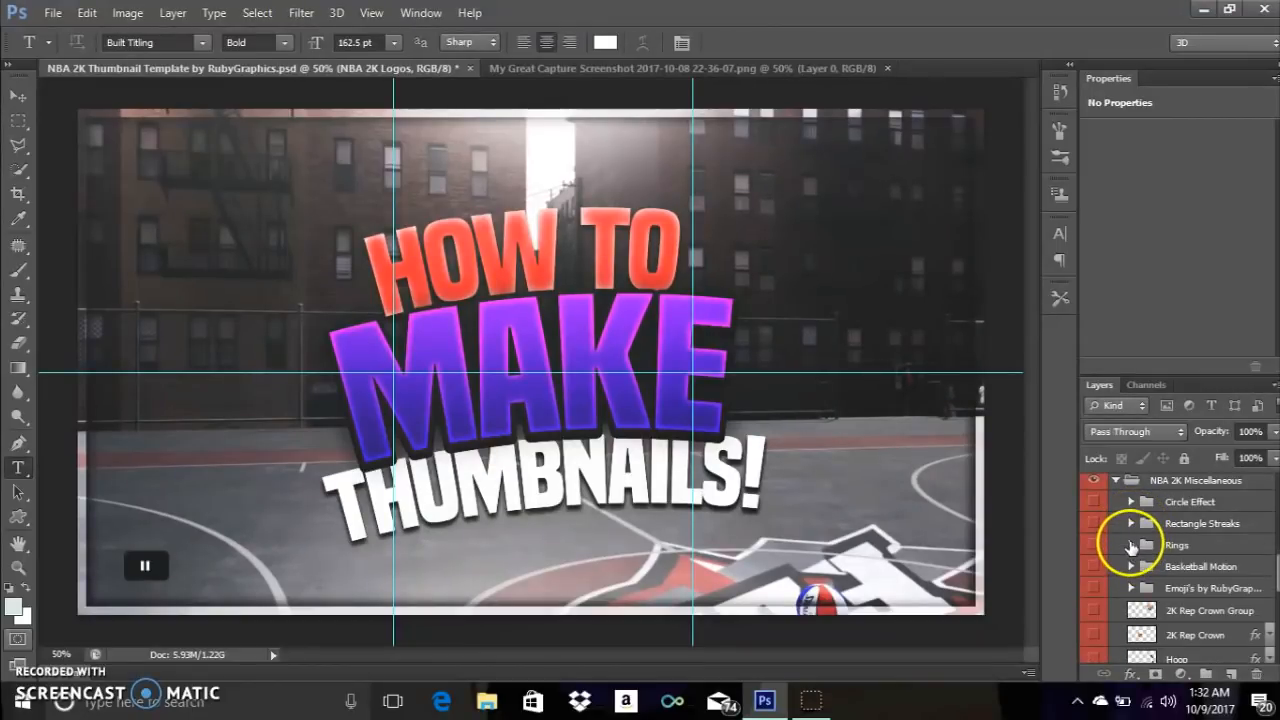
Preview the Rings and Basketball Motion groups one at a time, leaving both hidden and collapsed.
left_click(1093, 548)
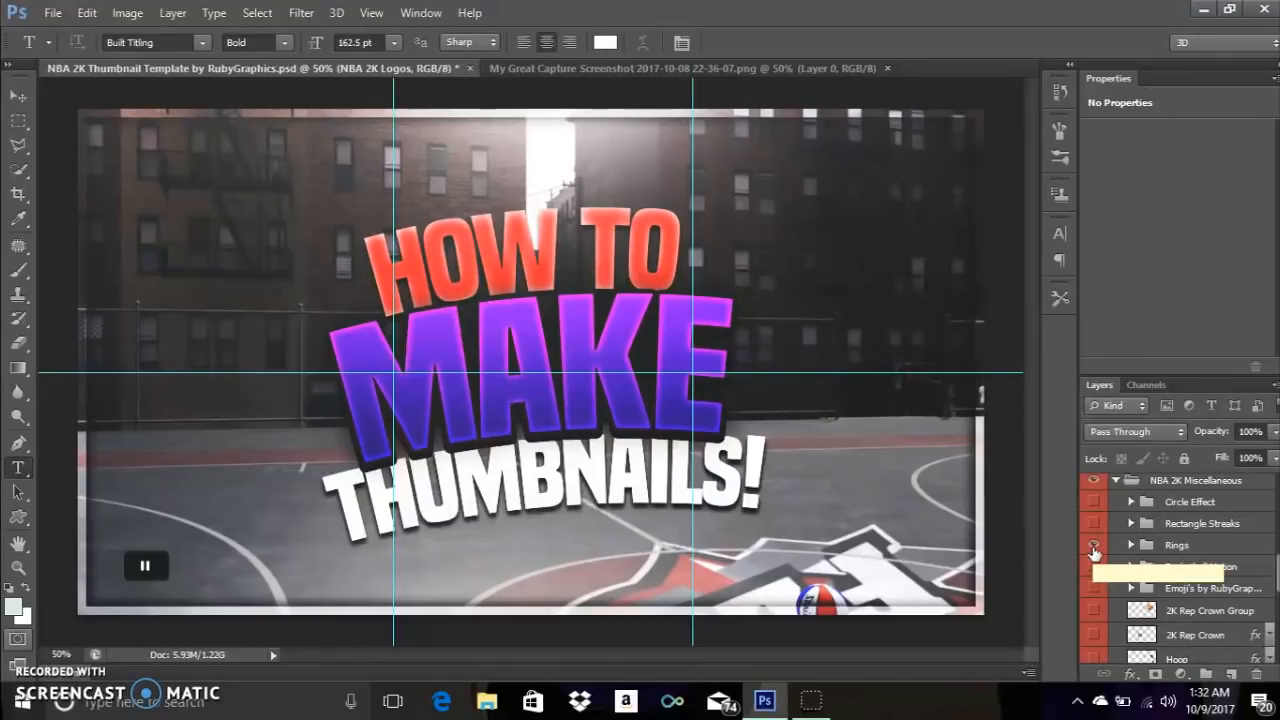
left_click(1093, 547)
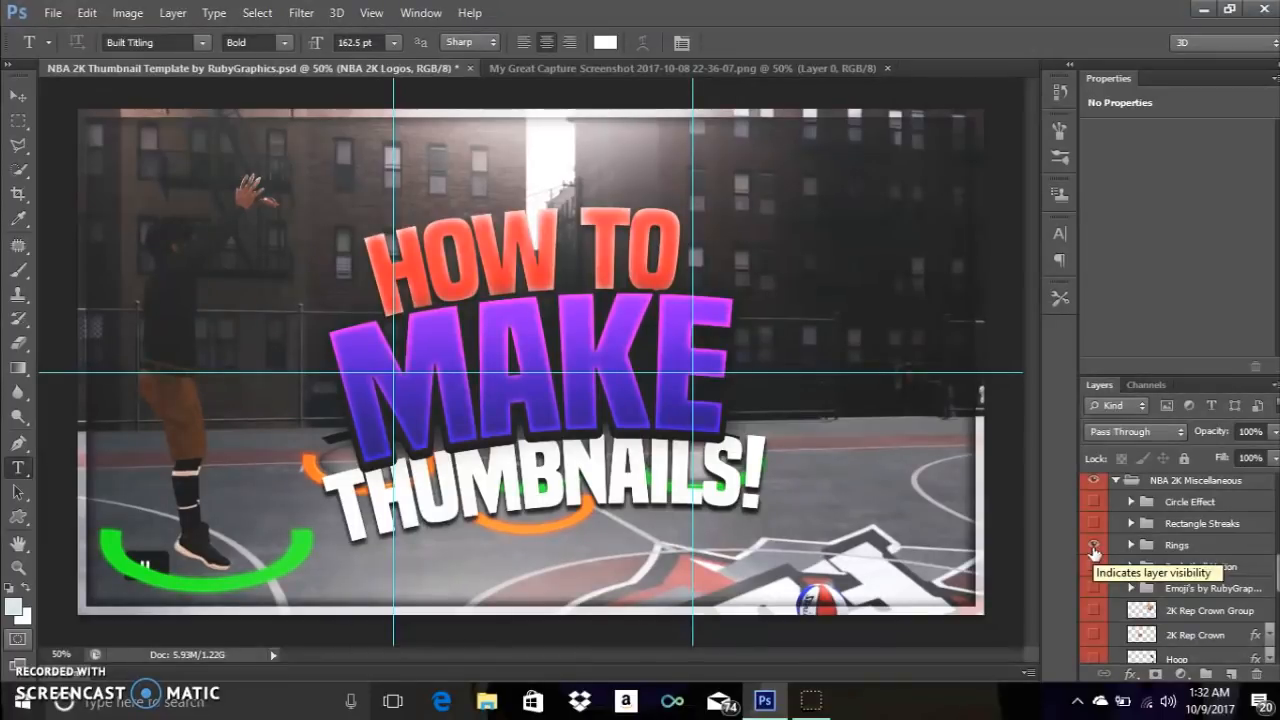
left_click(1094, 550)
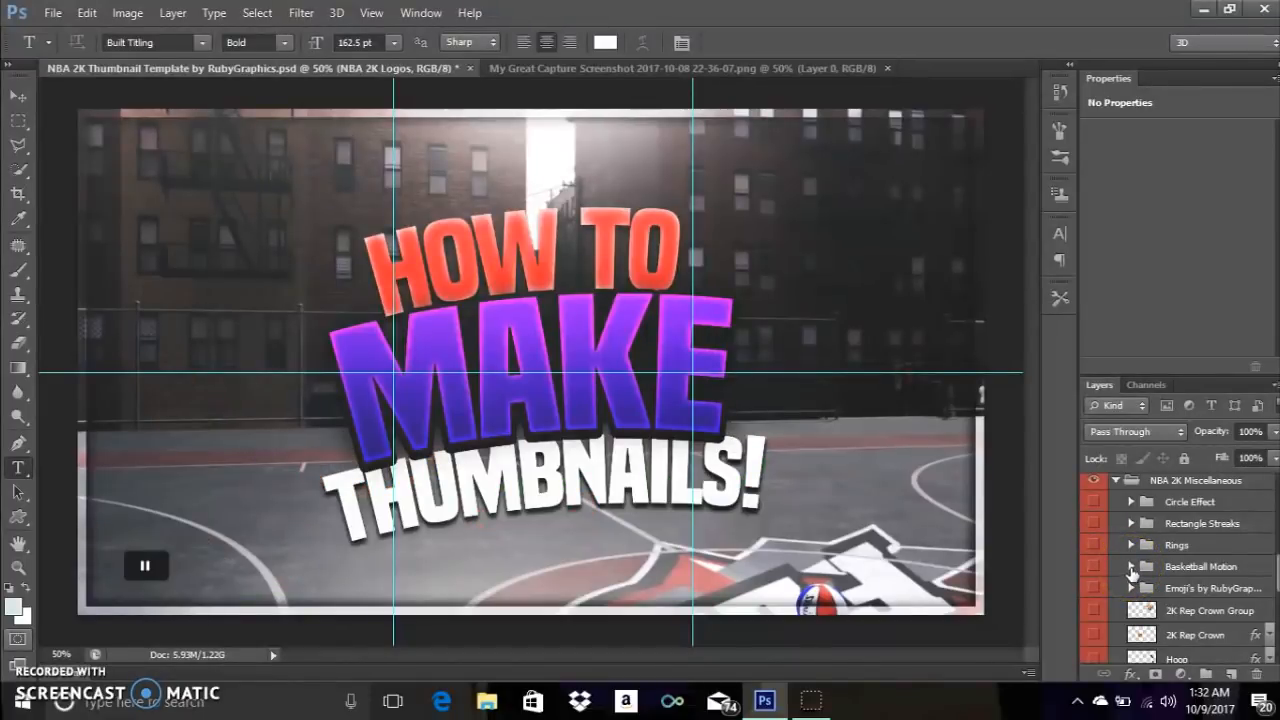
left_click(1131, 567)
left_click(1096, 571)
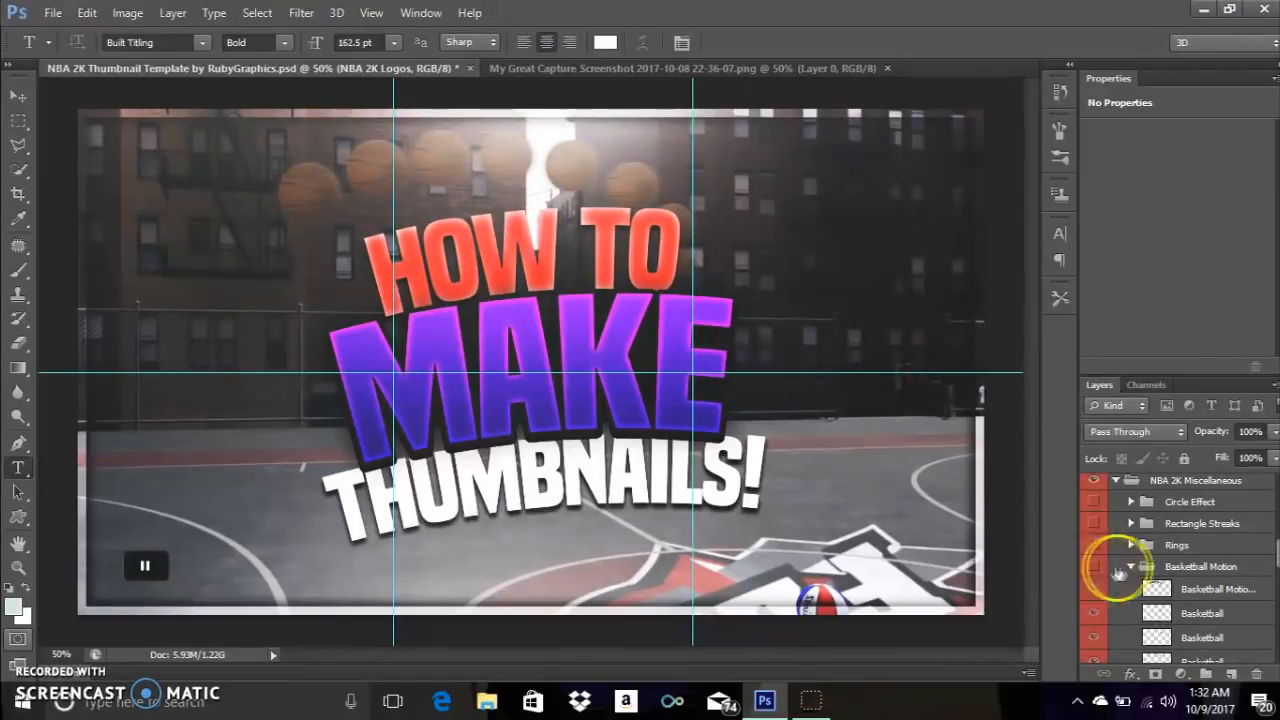
left_click(1094, 567)
left_click(1131, 567)
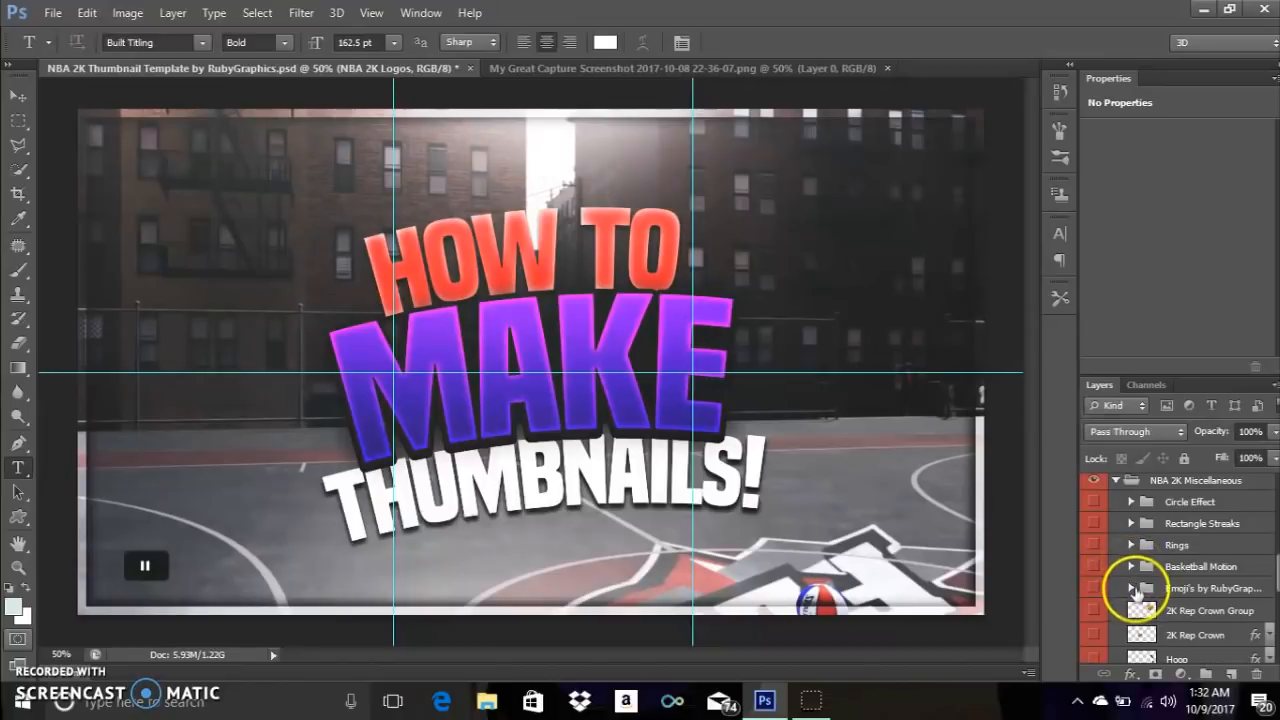
Show the Emoji's by RubyGraphics group and hide its Laughing, Awkward, Crying and Fire emoji group layers.
left_click(1131, 589)
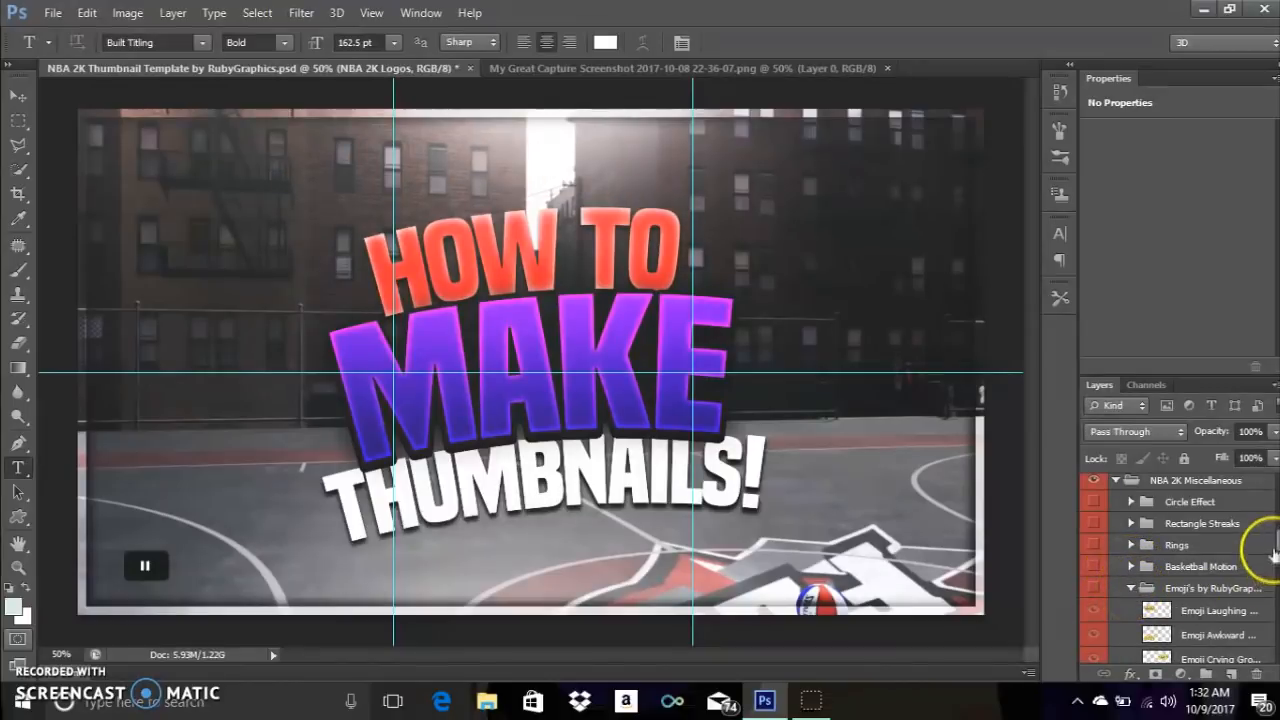
left_click(1094, 592)
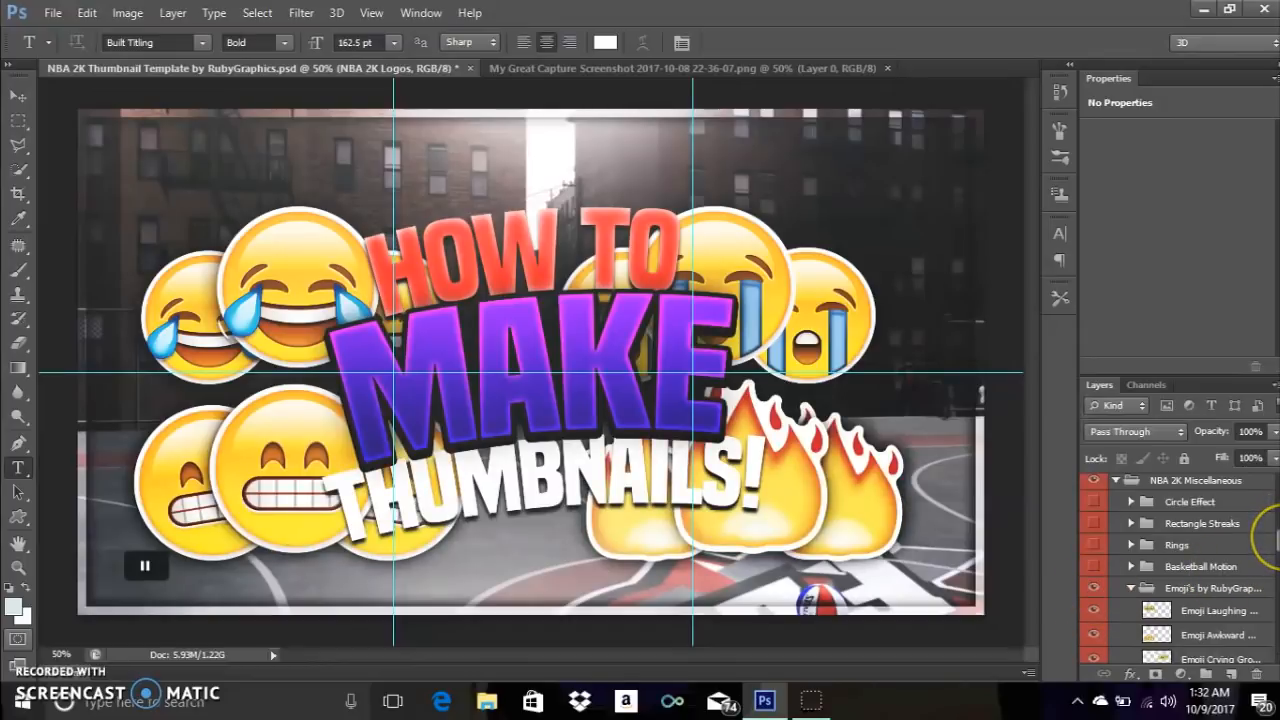
scroll(1200, 570, "down", 5)
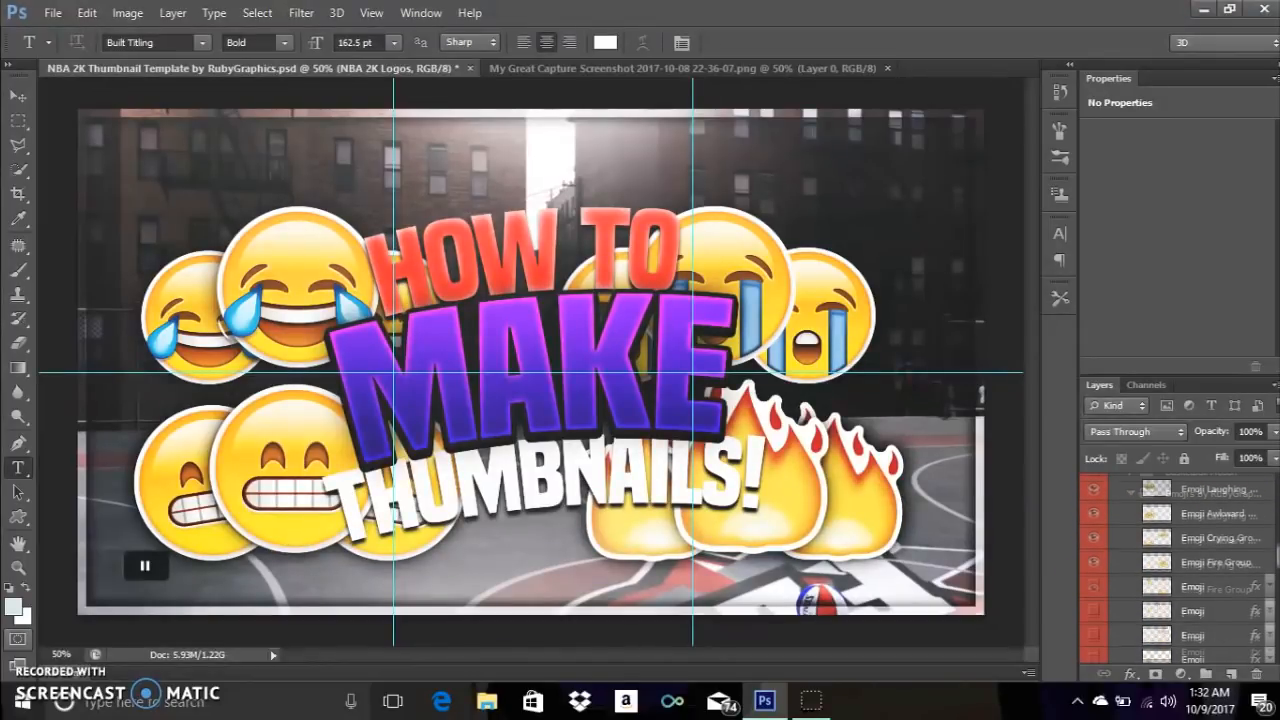
scroll(1265, 545, "up", 2)
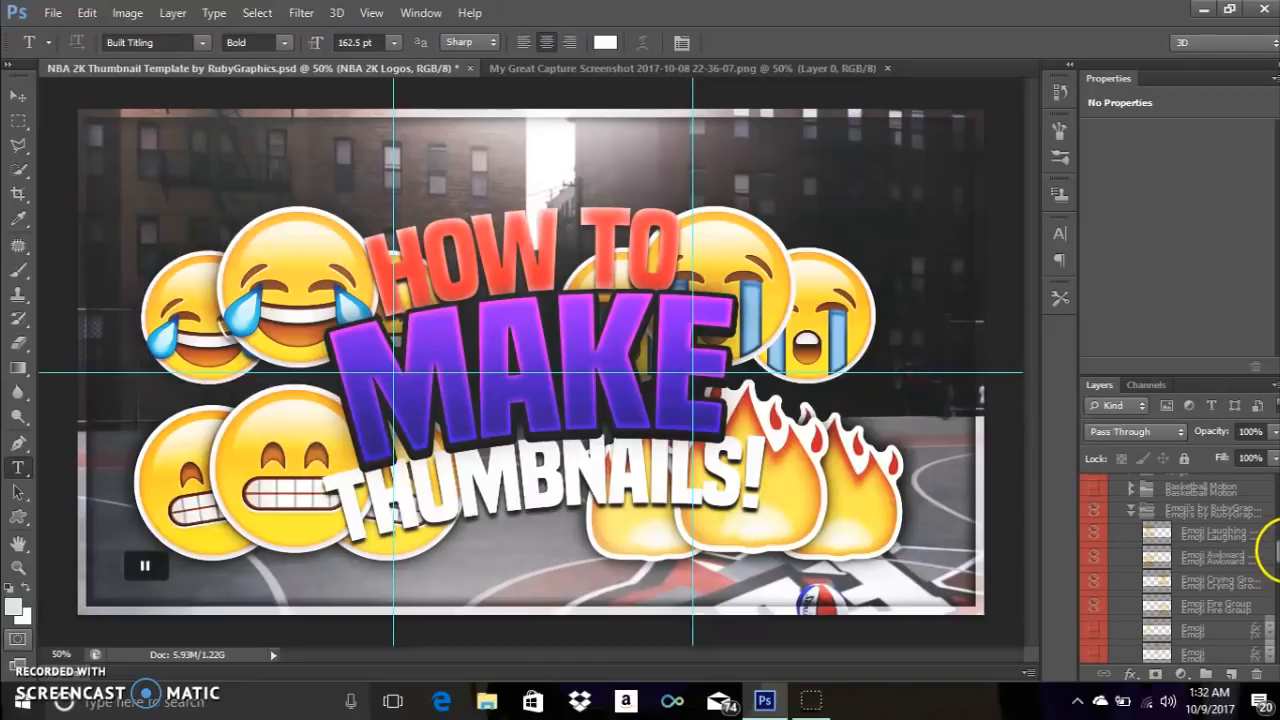
left_click(1096, 540)
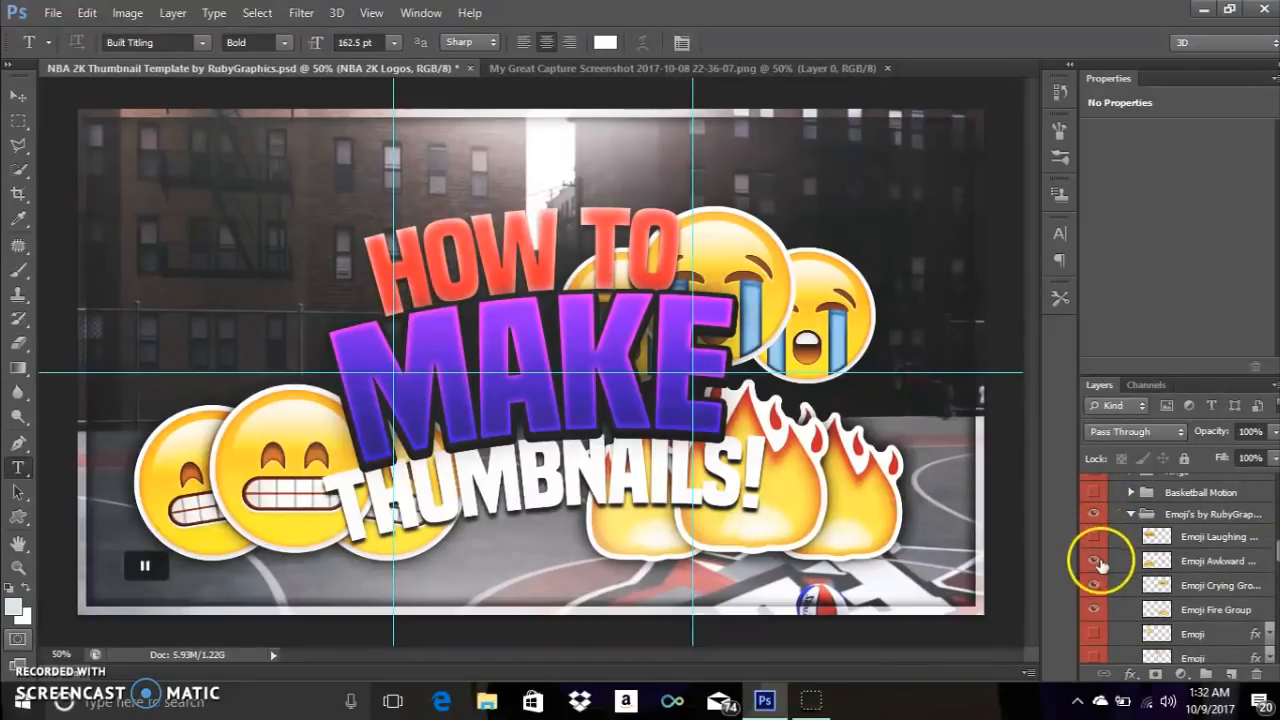
left_click(1094, 563)
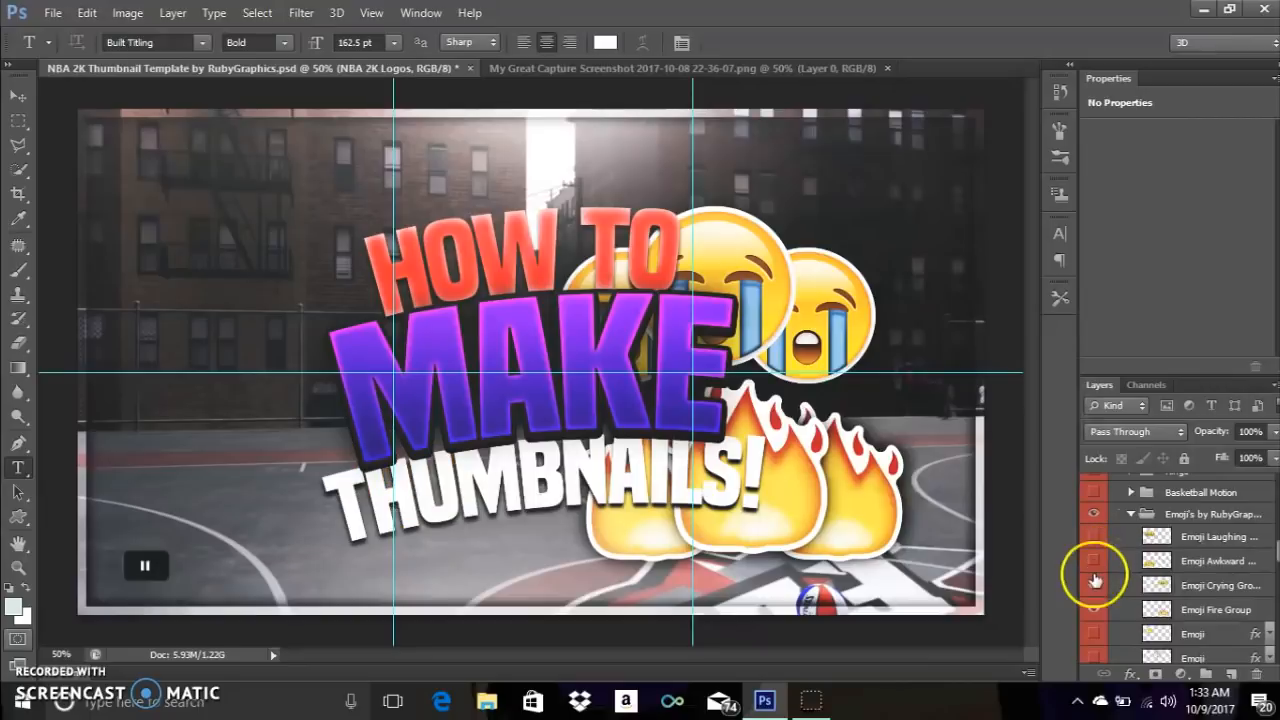
left_click(1096, 587)
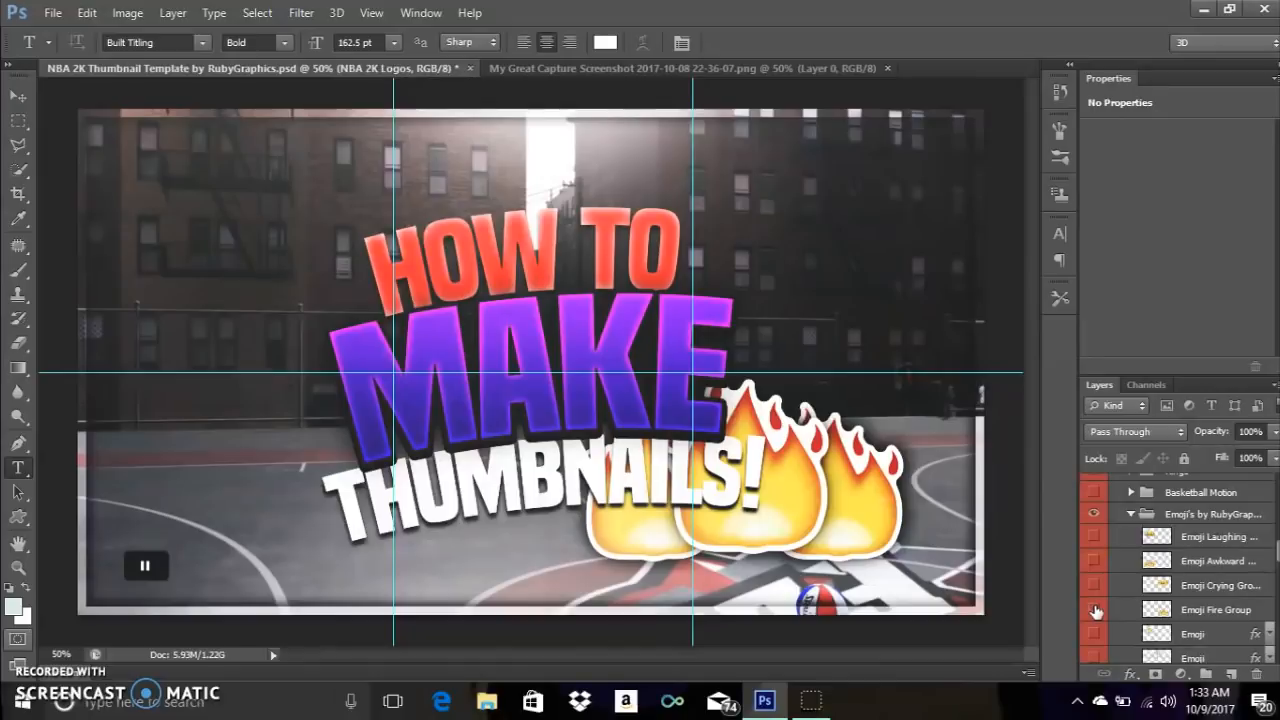
left_click(1096, 610)
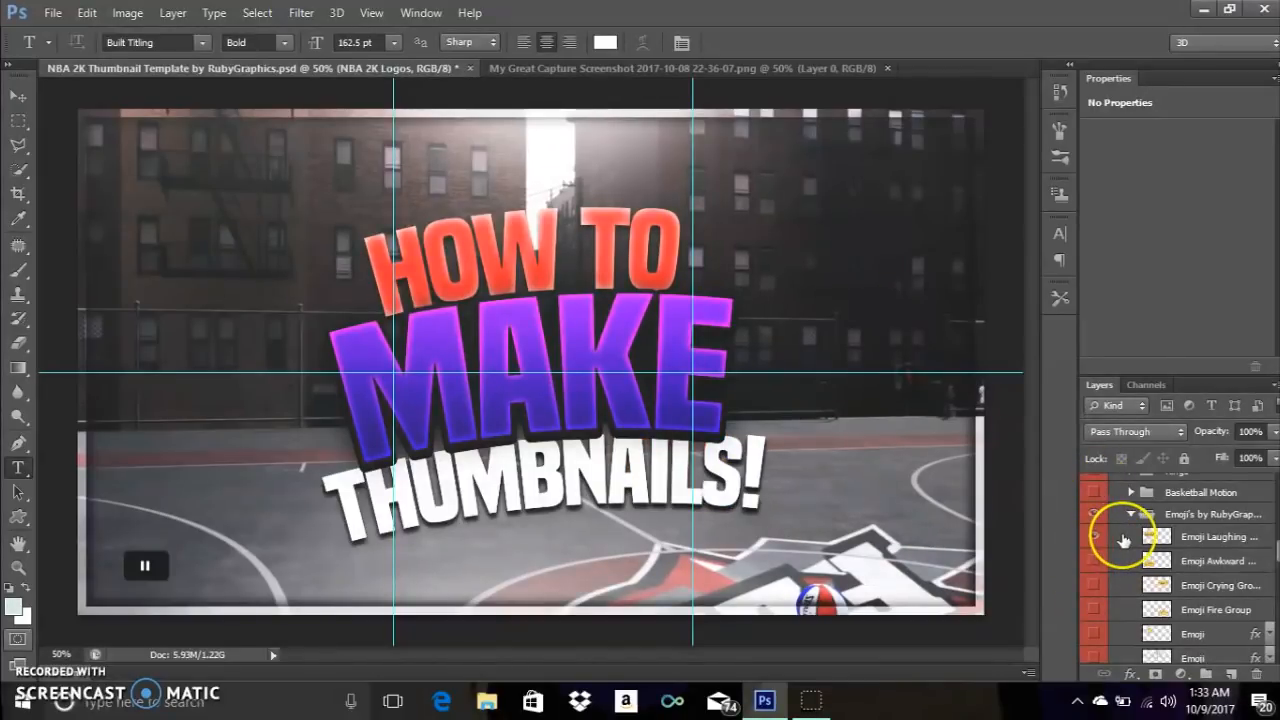
Preview the Emoji Laughing Group layer on its own, hide it again, and collapse the Emoji's by RubyGraphics group.
left_click(1123, 540)
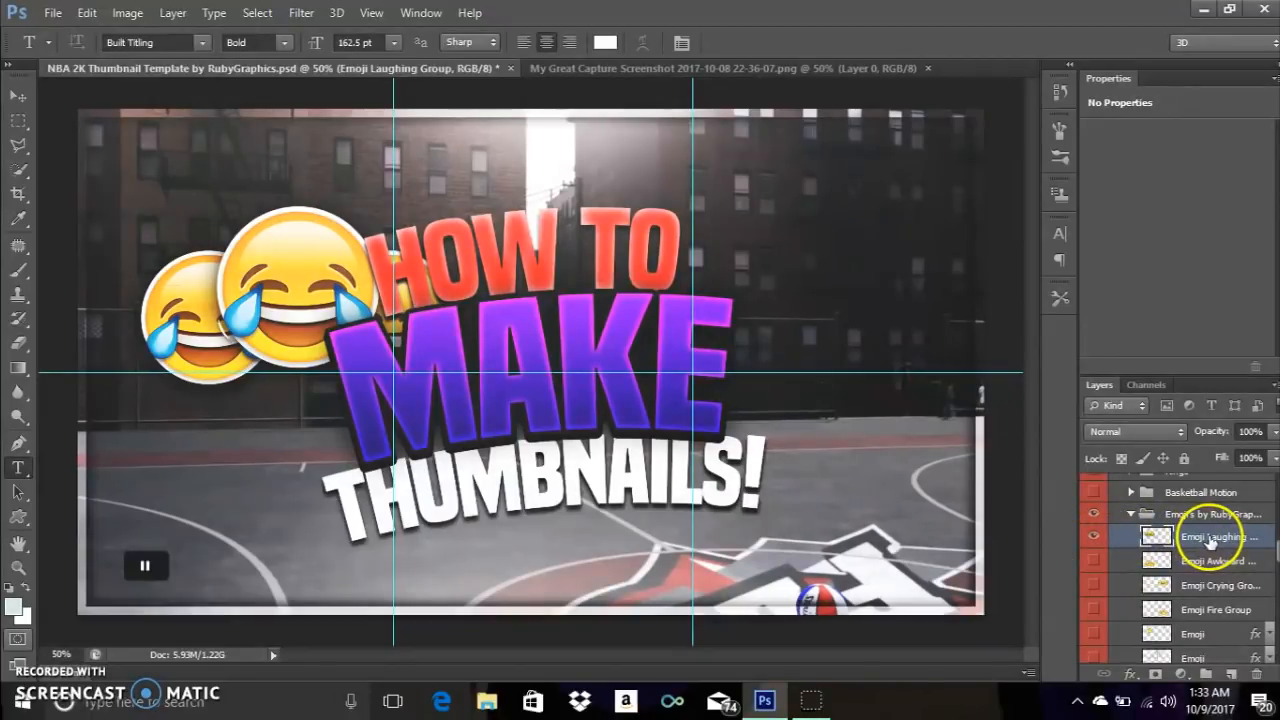
left_click(90, 12)
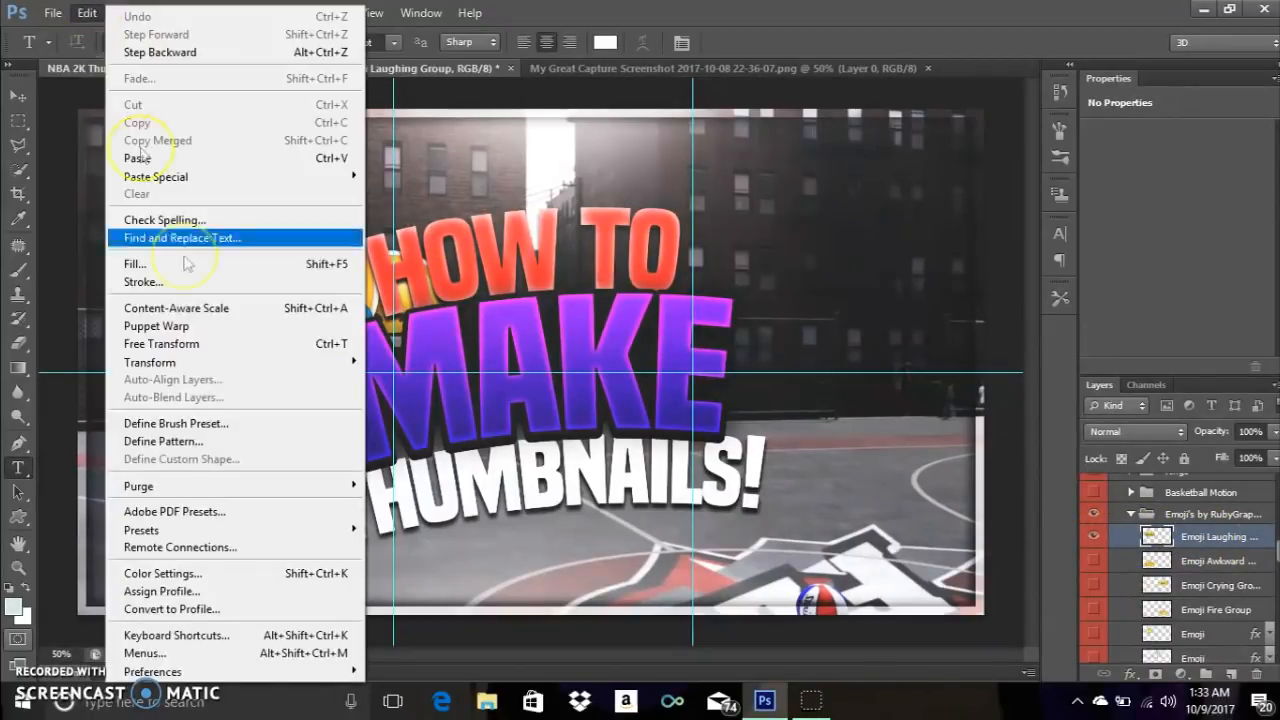
left_click(1230, 540)
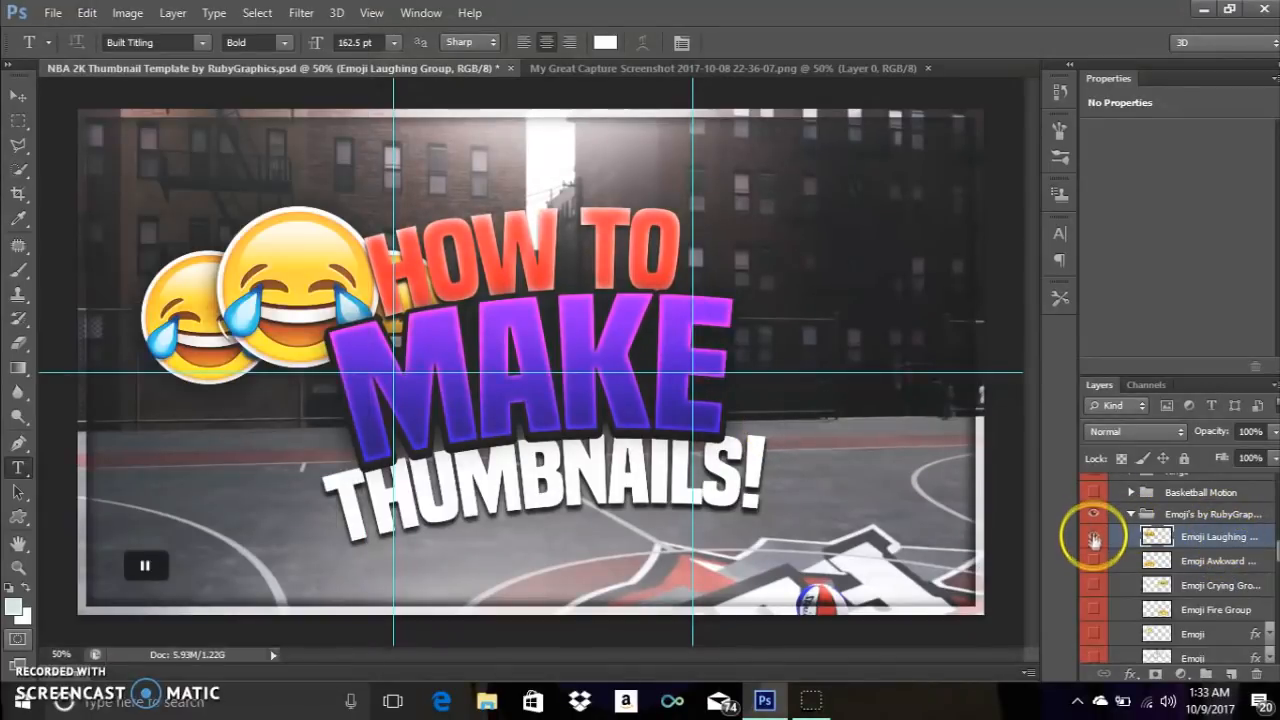
left_click(1094, 540)
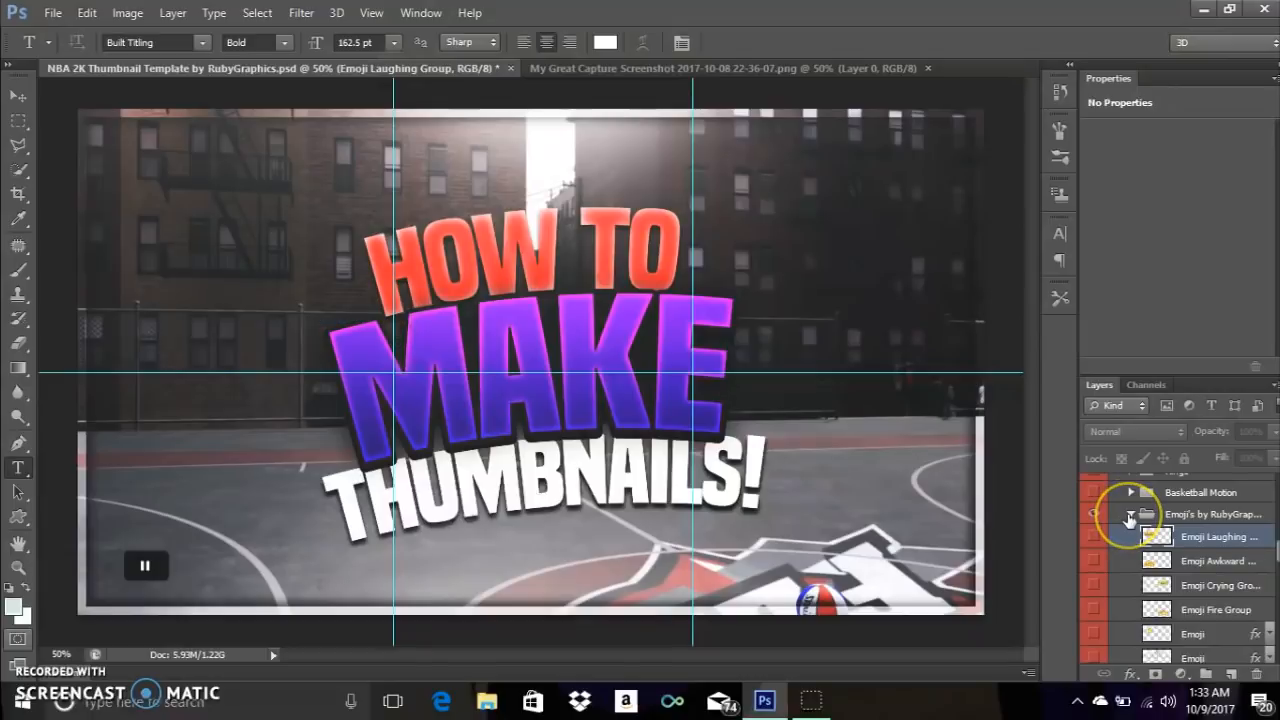
left_click(1129, 517)
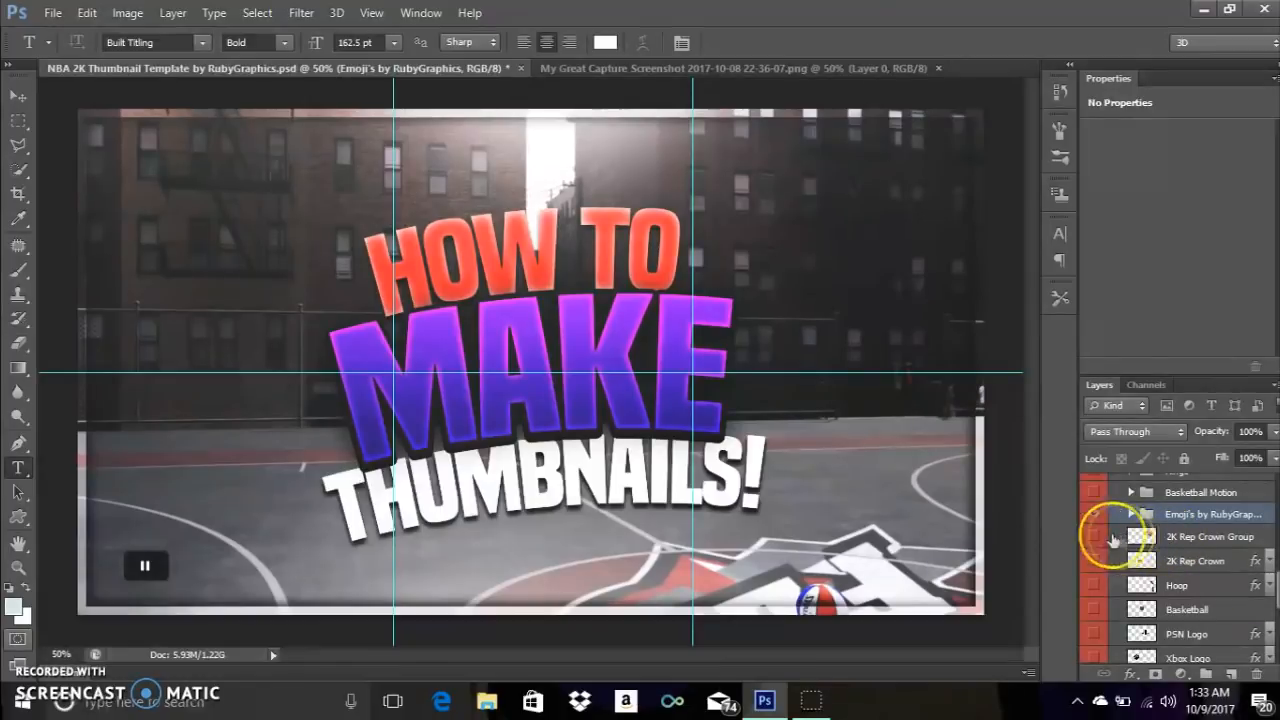
Preview the 2K Rep Crown Group, Hoop and PSN Logo layers one at a time, hiding each one again.
left_click(1094, 538)
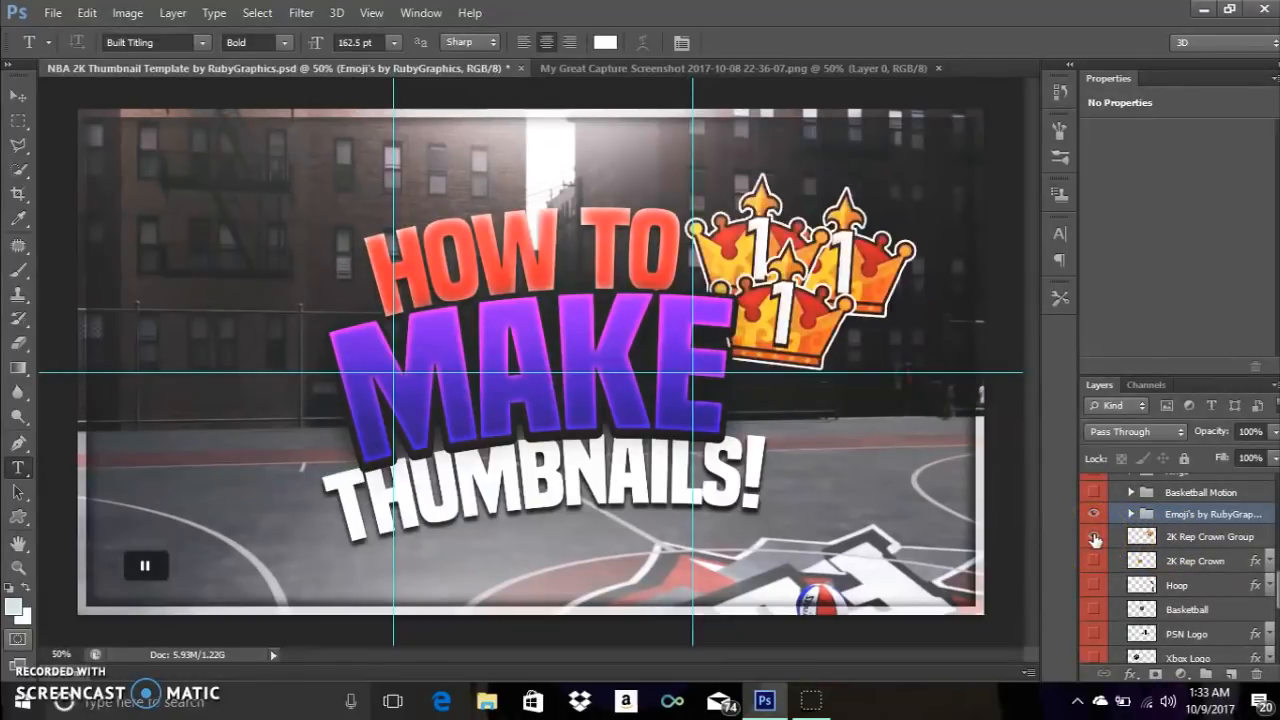
left_click(1094, 540)
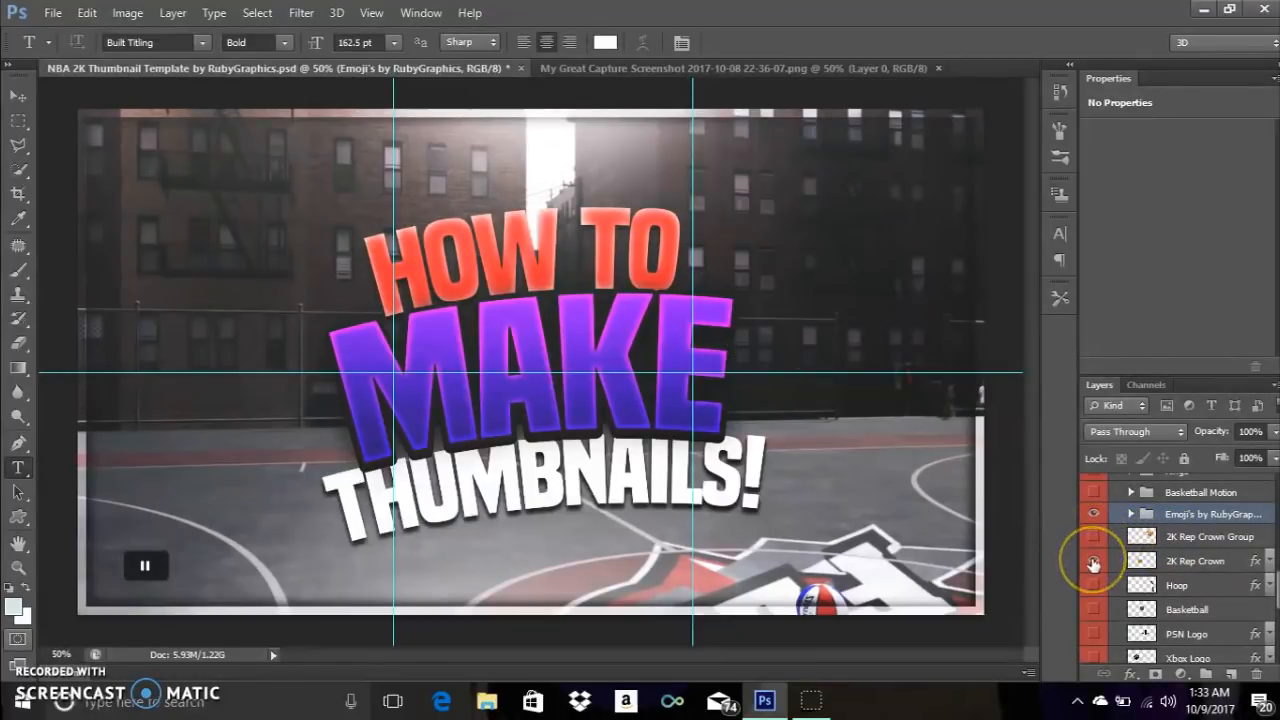
left_click(1096, 586)
left_click(1096, 587)
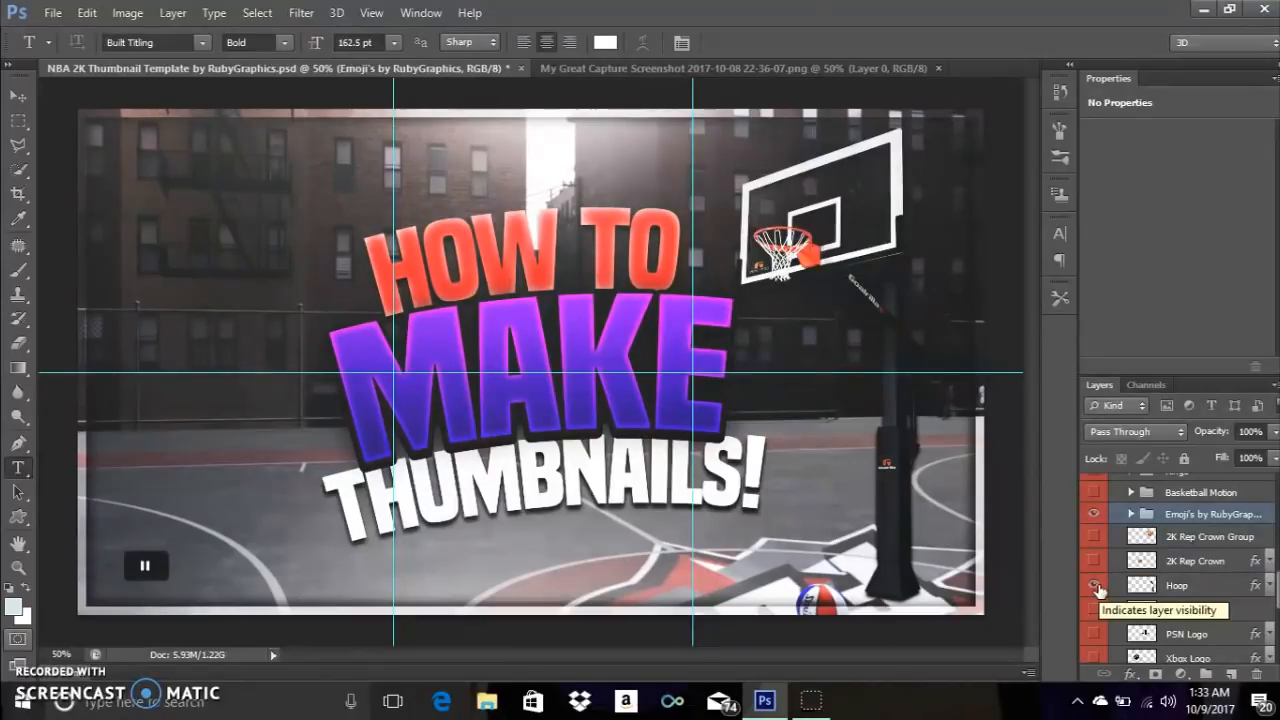
left_click(1096, 587)
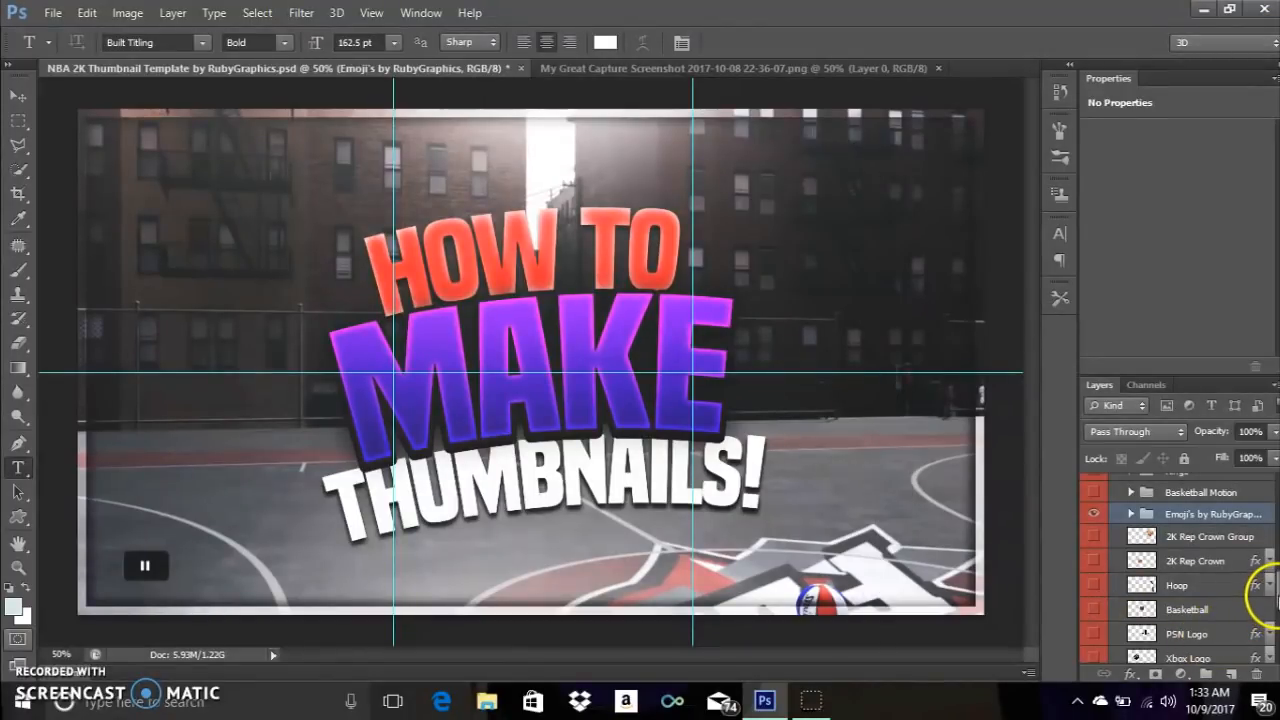
left_click_drag(1270, 590, 1266, 600)
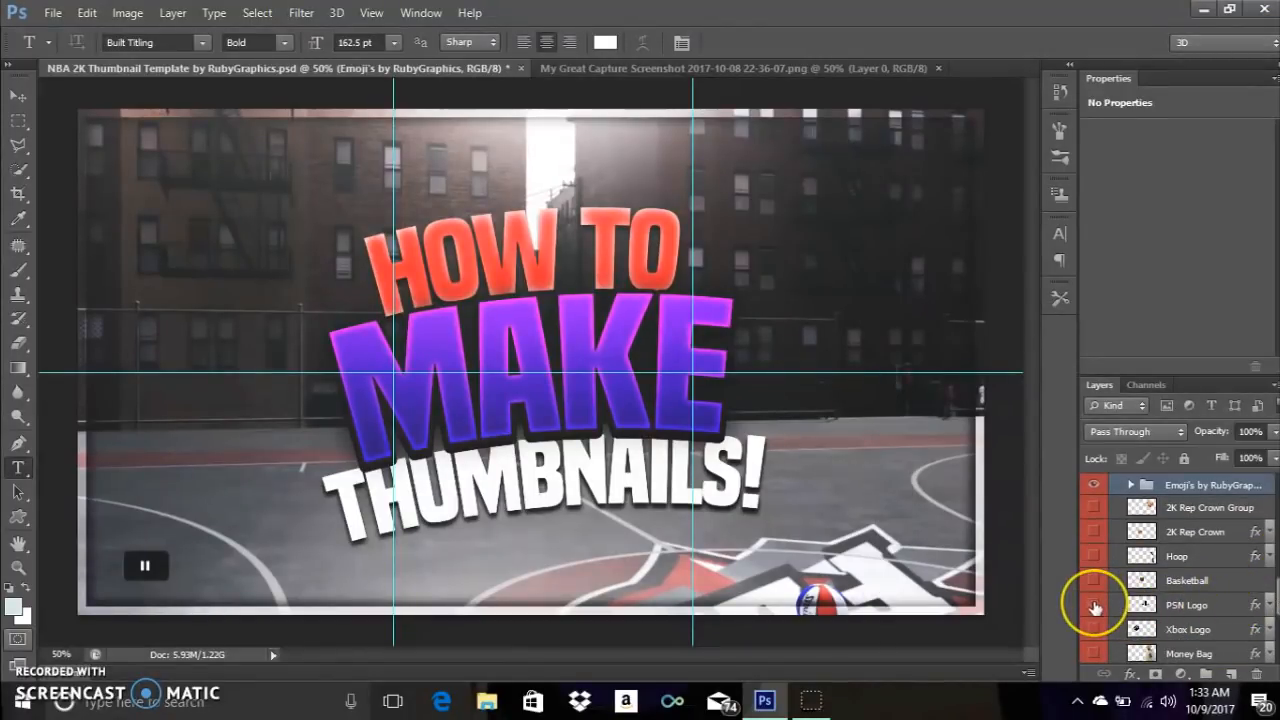
left_click(1095, 607)
left_click(1095, 607)
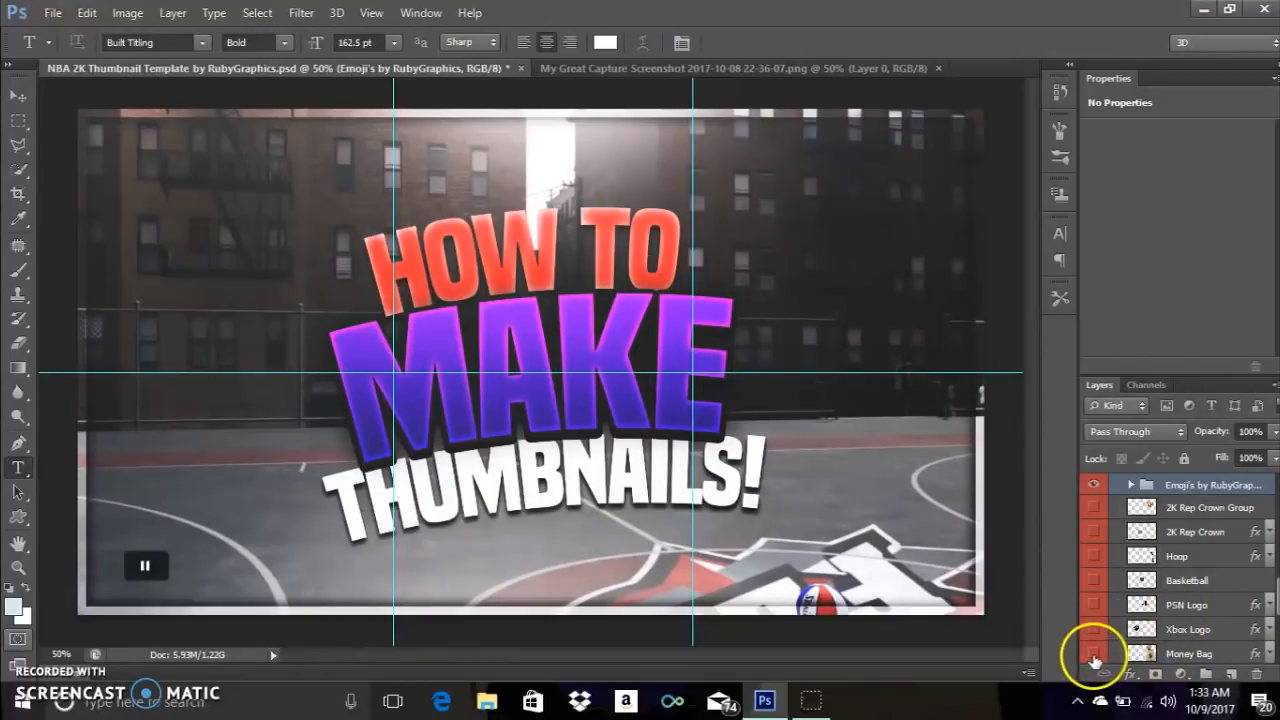
Show the Money Bag layer and collapse the NBA 2K Miscellaneous group.
left_click(1094, 654)
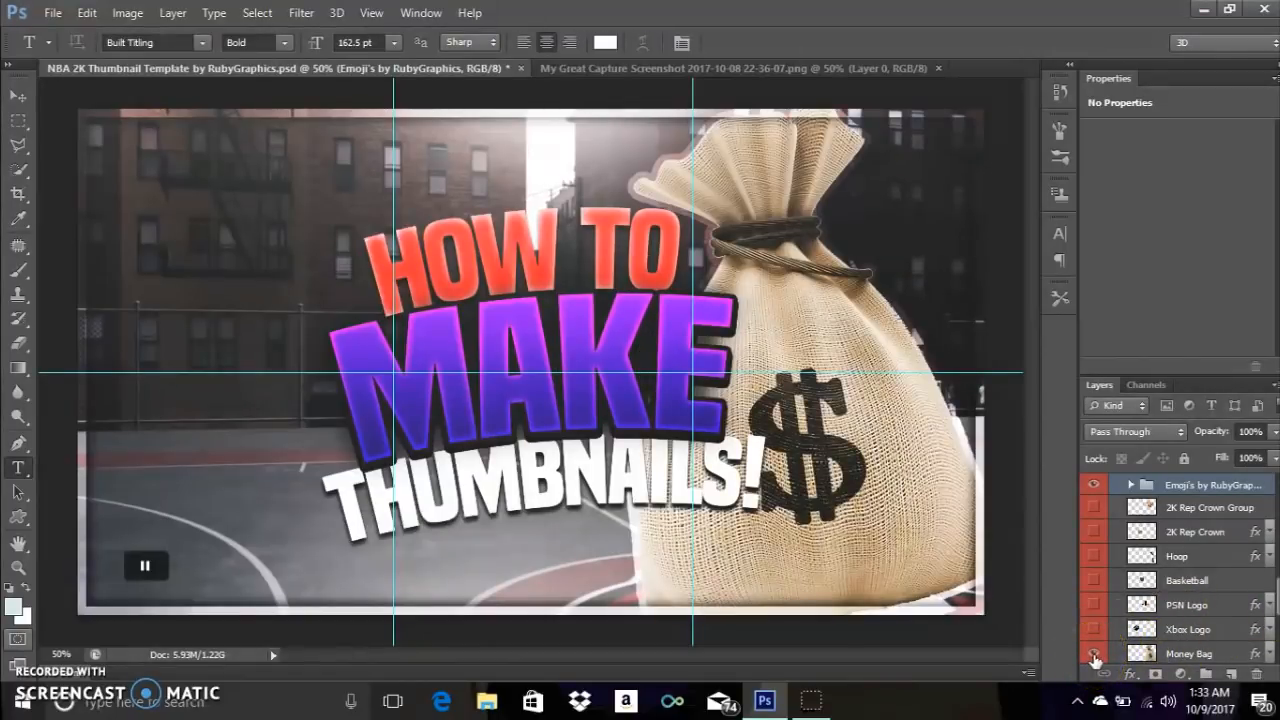
left_click_drag(1277, 595, 1277, 578)
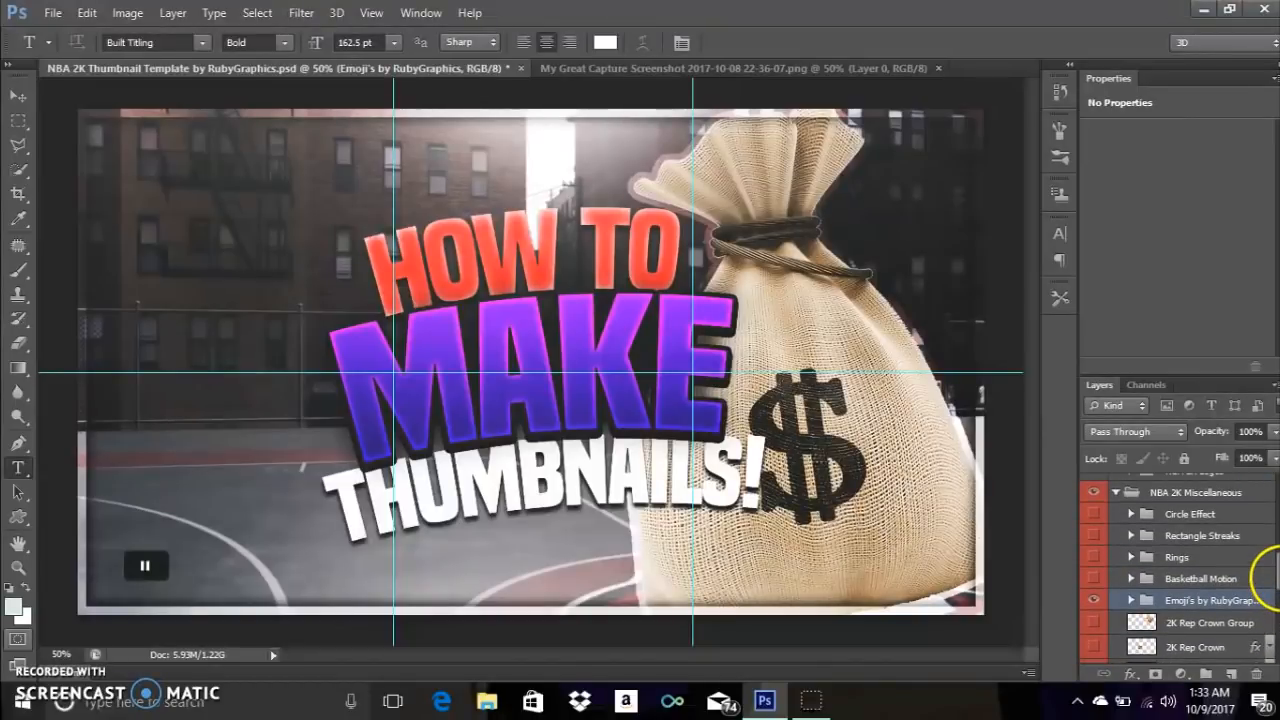
left_click(1131, 600)
left_click(1117, 493)
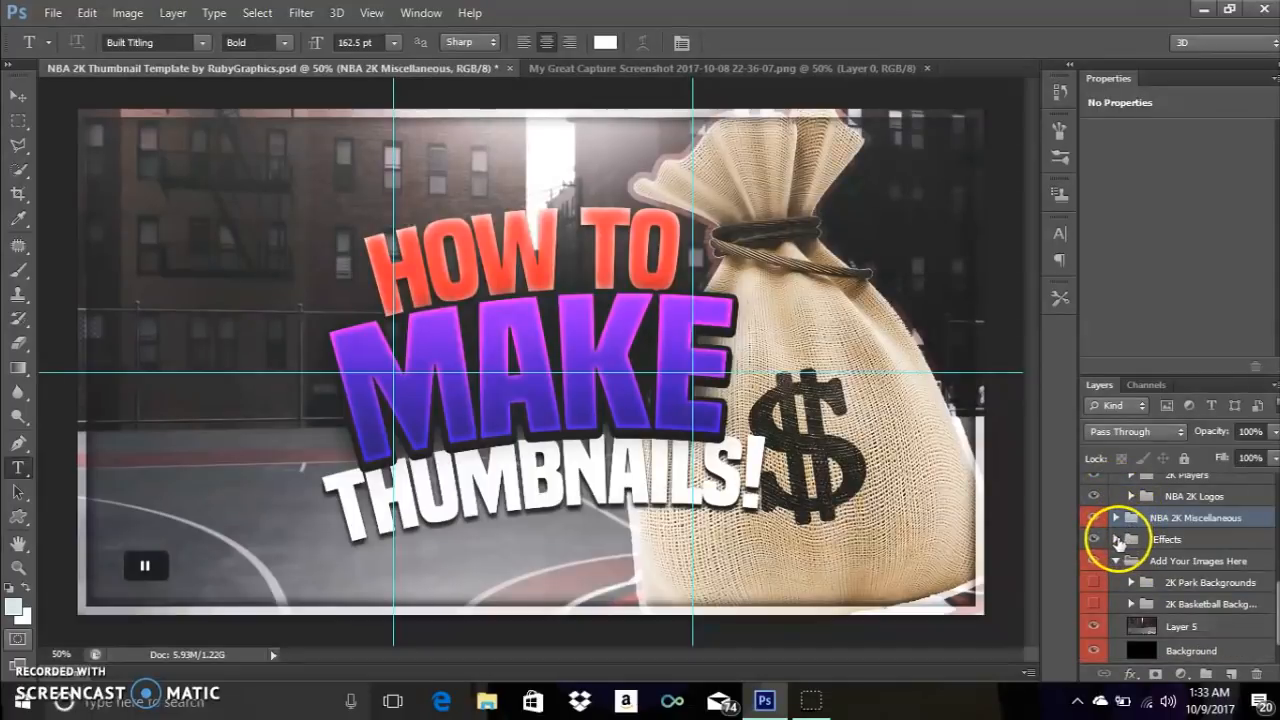
Expand the Effects group and examine its Flame layers.
left_click(1134, 546)
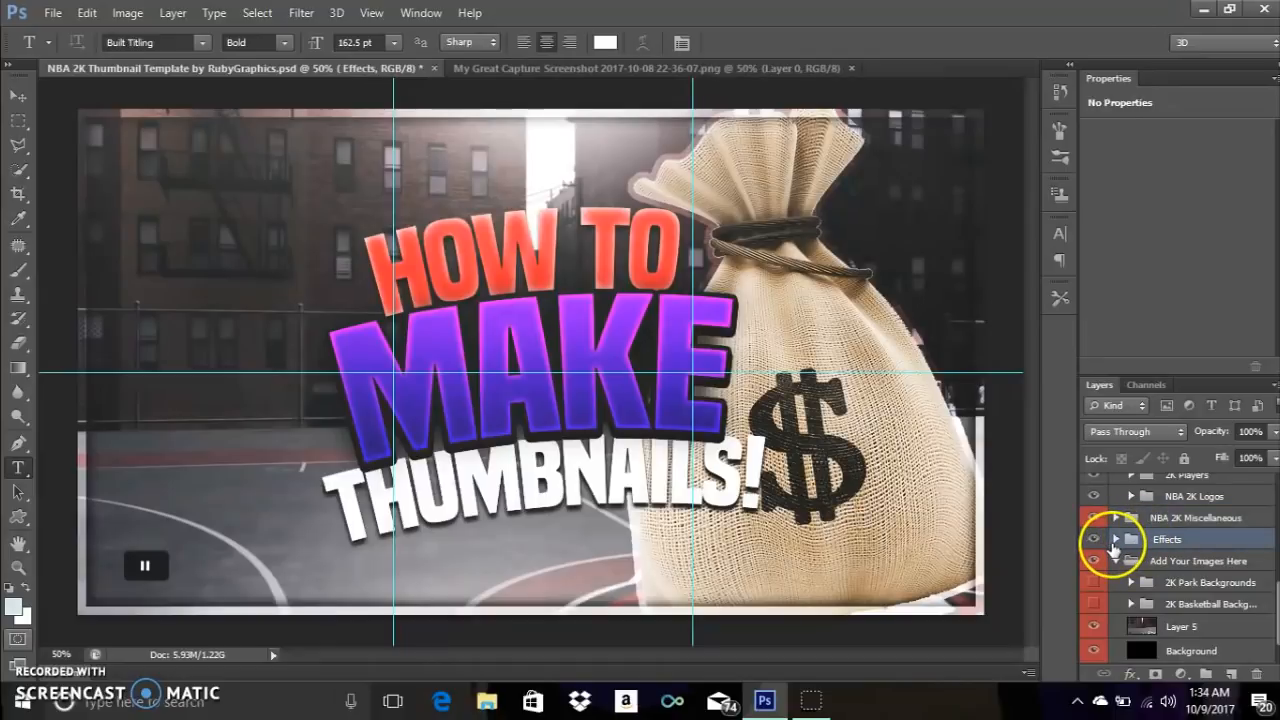
left_click(1114, 540)
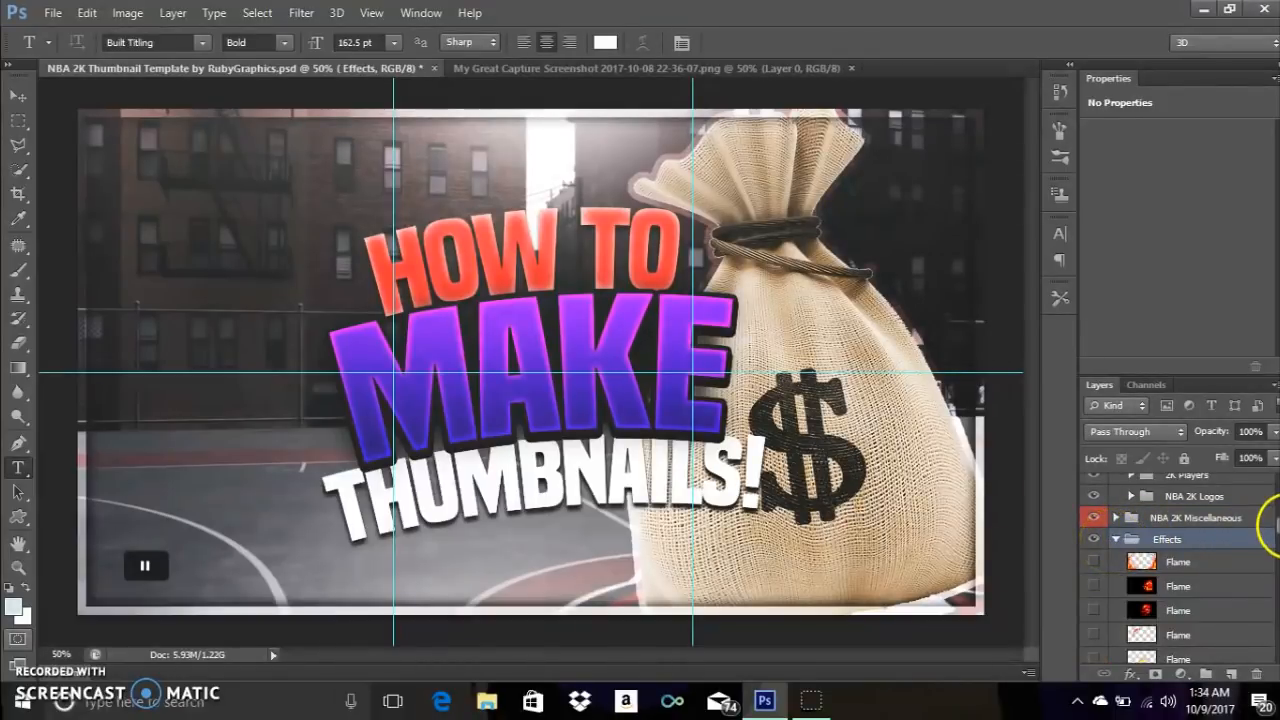
scroll(1264, 524, "down", 2)
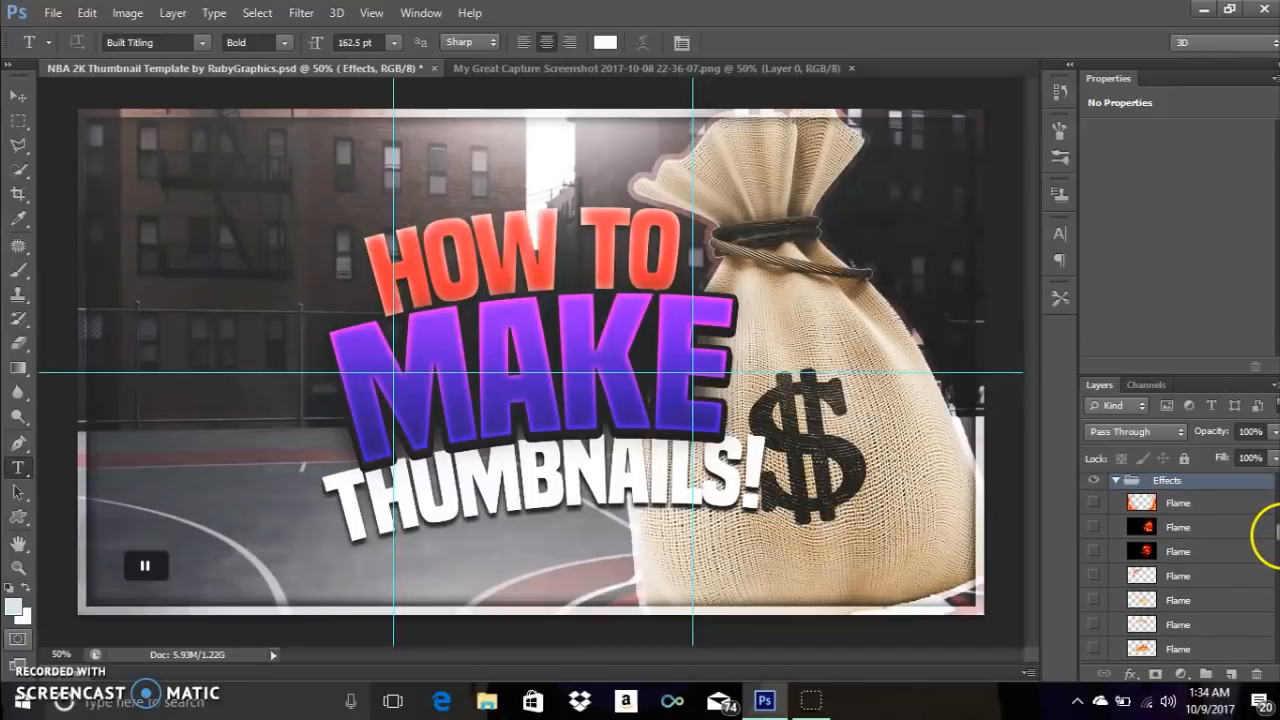
Preview the first and fourth Flame layers of the Effects group, hide them again, and leave the second Flame layer shown.
left_click(1092, 504)
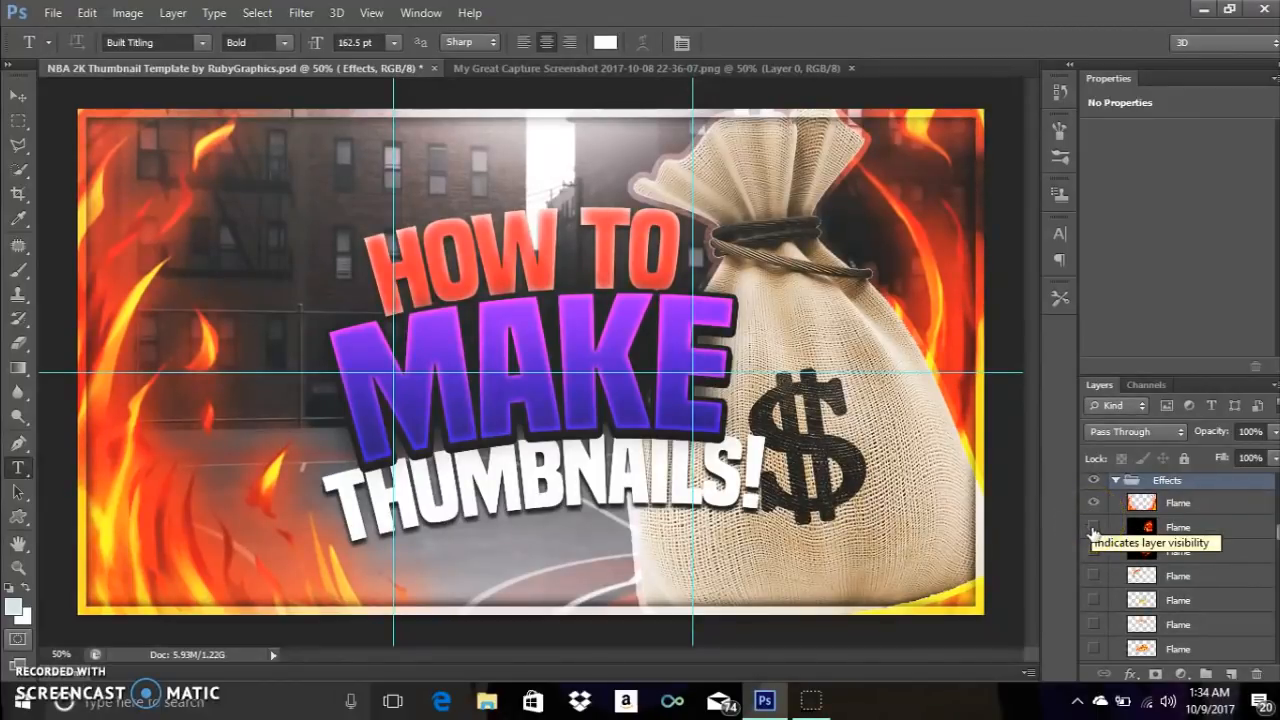
left_click(1093, 502)
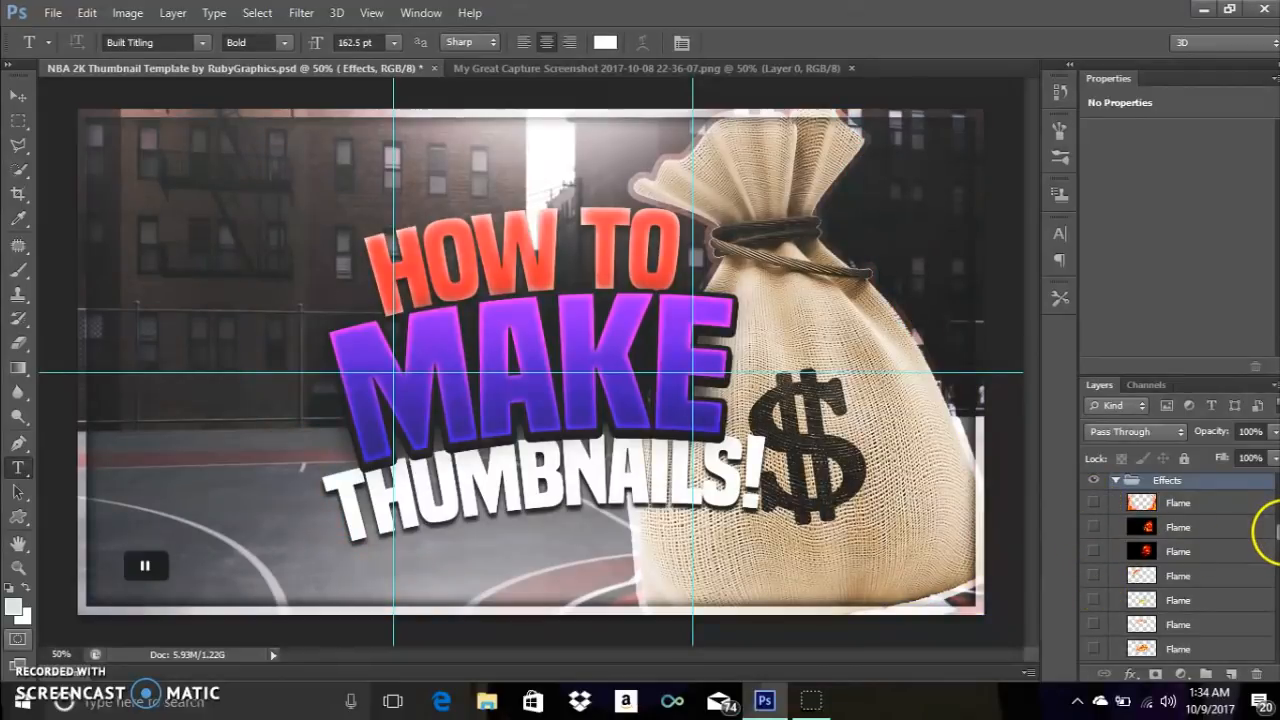
left_click(1093, 527)
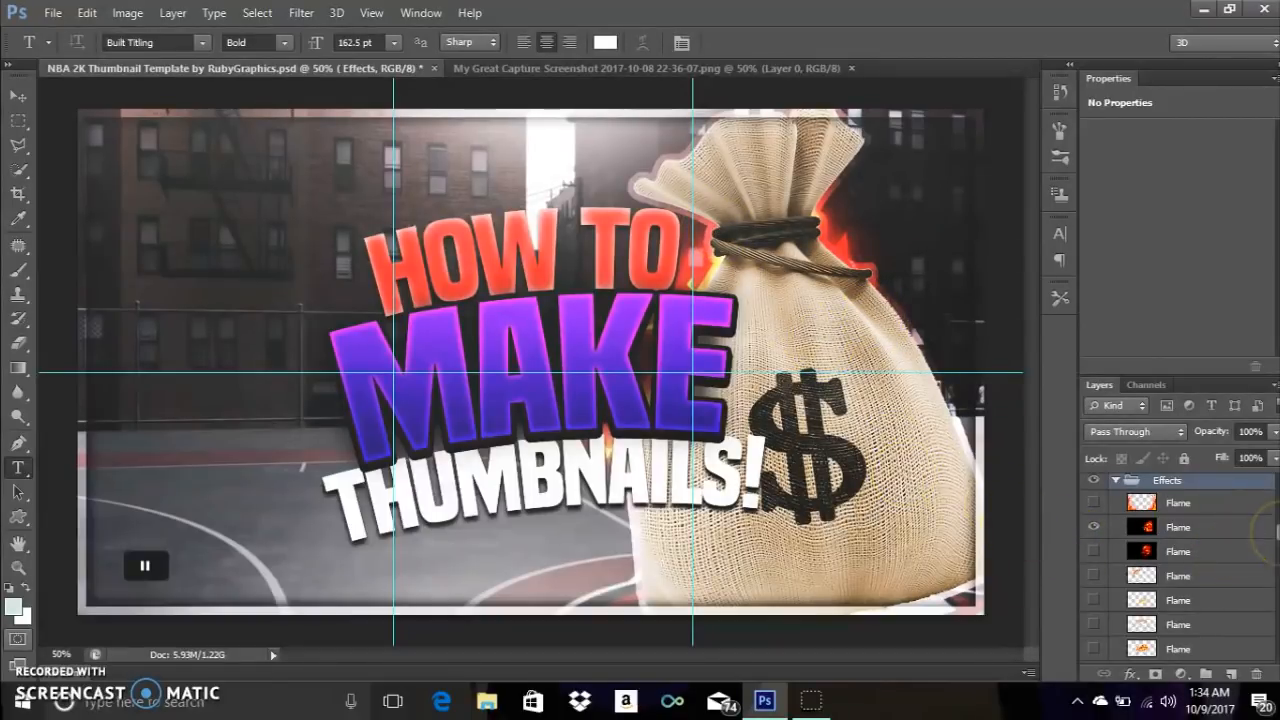
left_click(1094, 576)
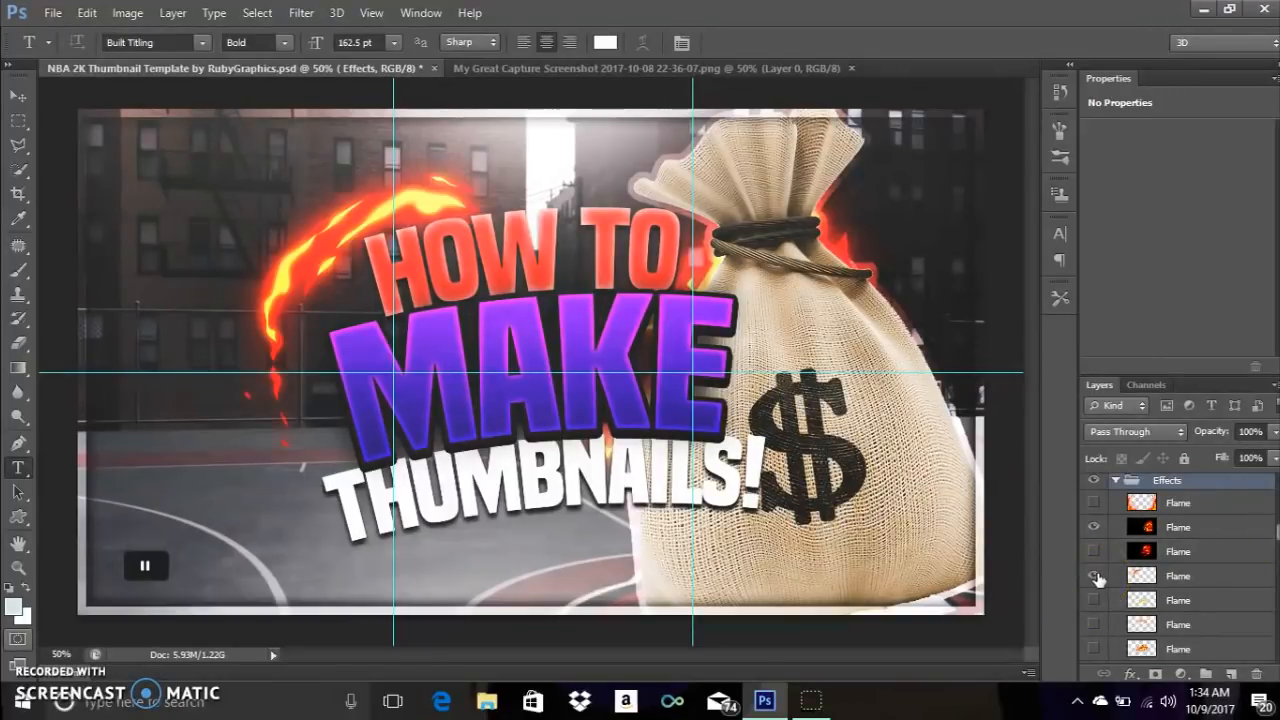
left_click(1095, 576)
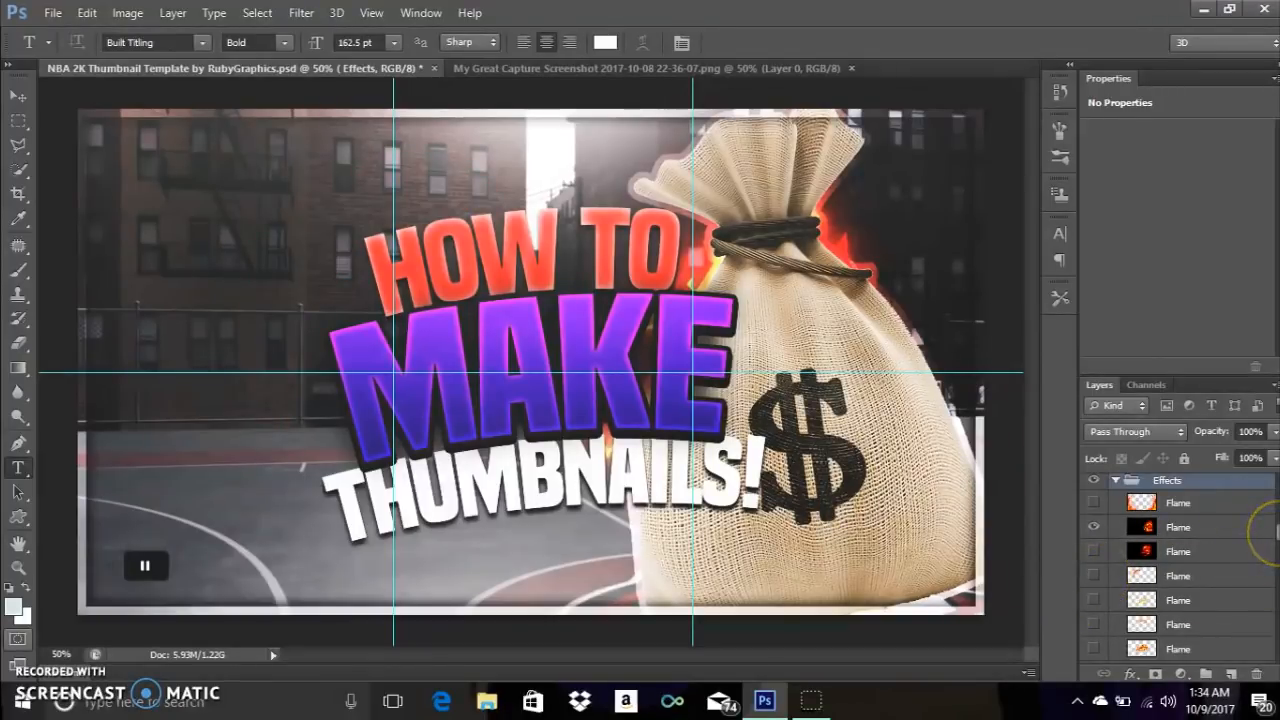
Preview the two full-frame fire Flame layers further down the Effects group one at a time, hiding each one again.
scroll(1266, 535, "down", 5)
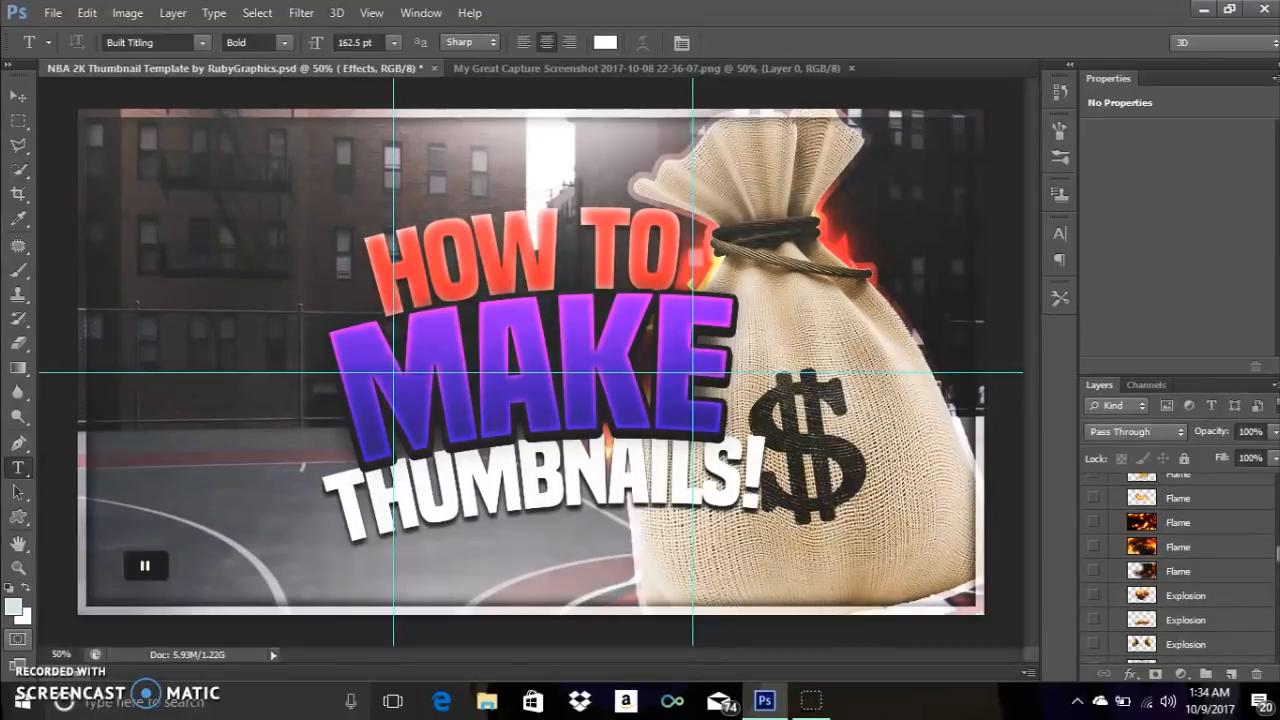
left_click(1094, 522)
left_click(1094, 546)
left_click(1094, 546)
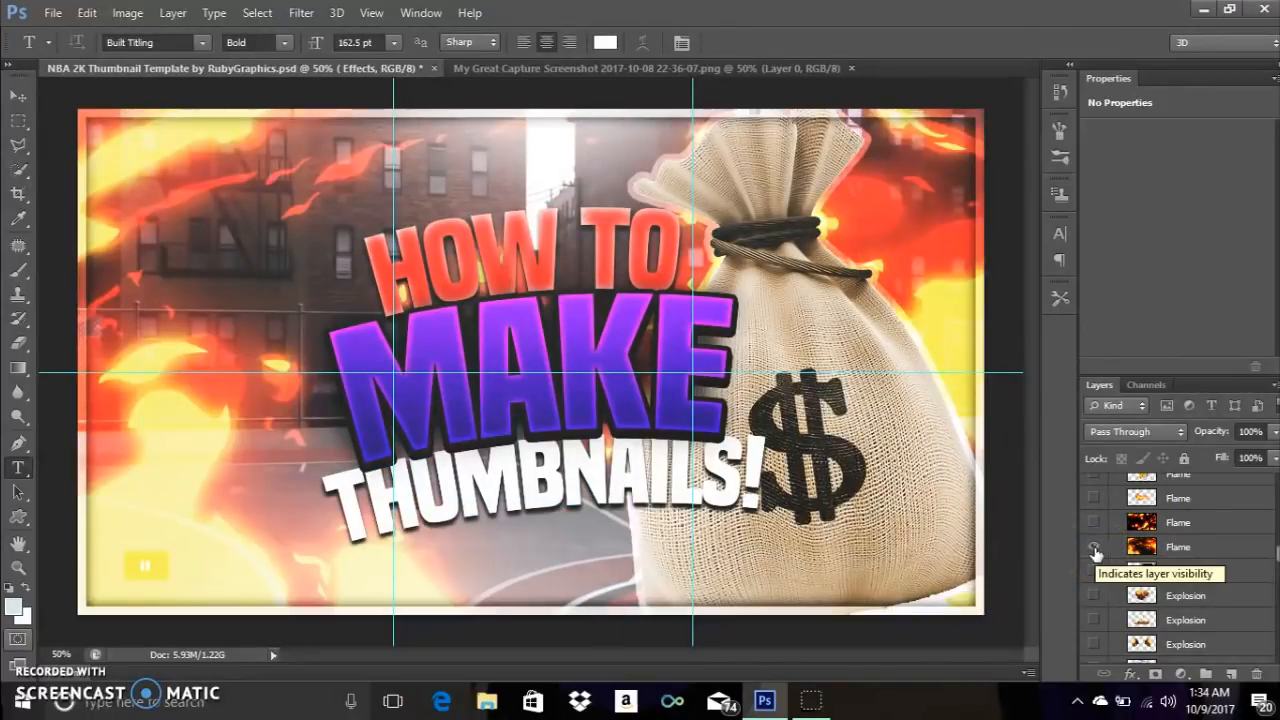
left_click(1094, 523)
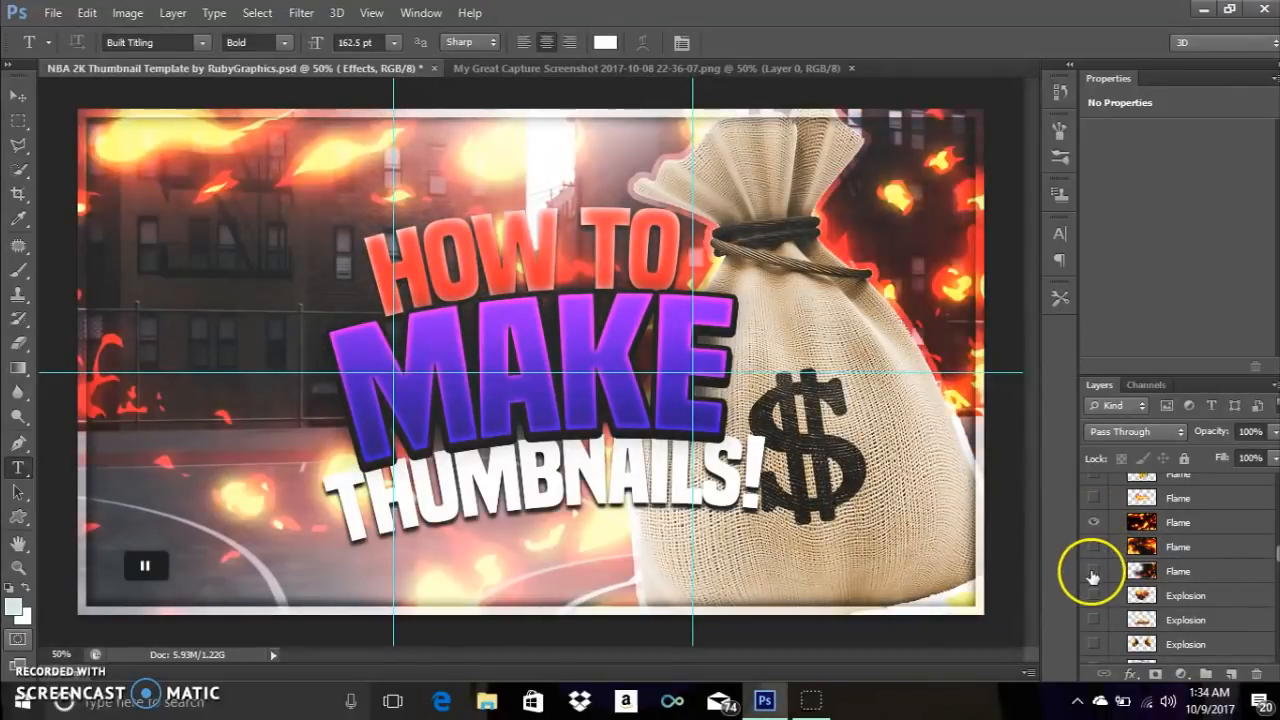
left_click(1094, 523)
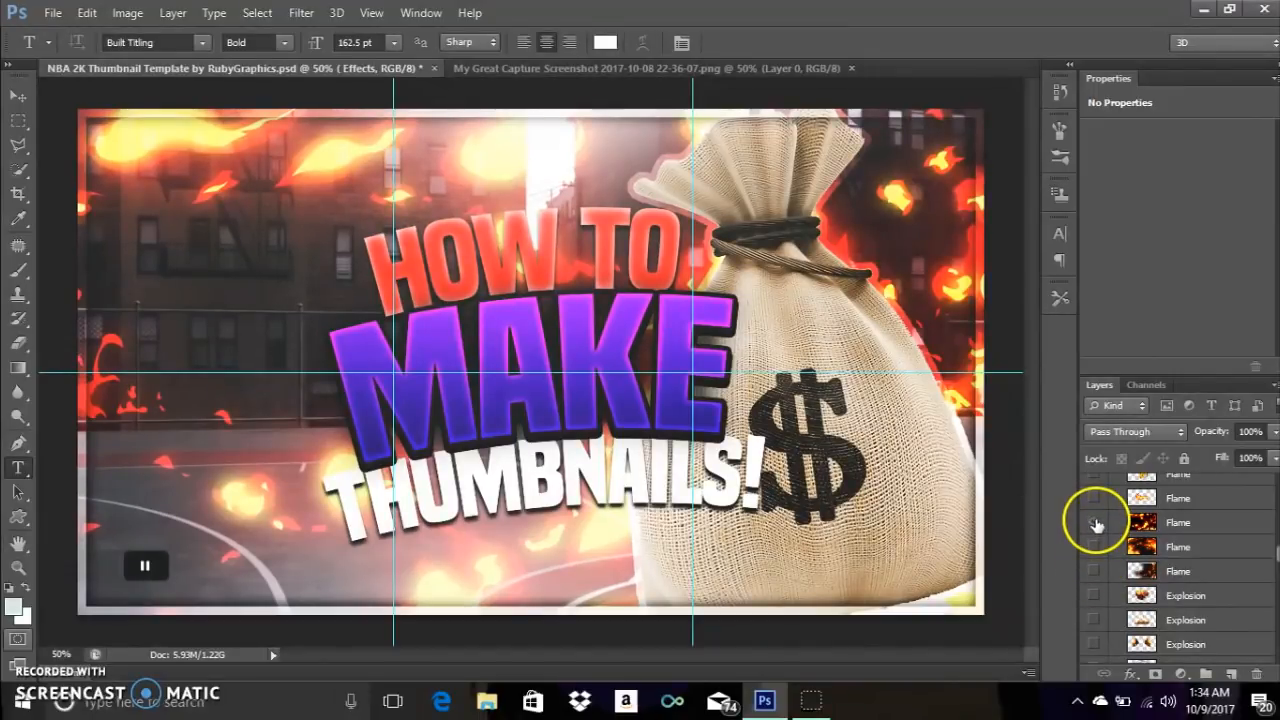
Show both full-frame fire Flame layers, keep the flame-border layer hidden, and collapse the Effects group.
left_click_drag(1277, 553, 1273, 522)
left_click(1093, 547)
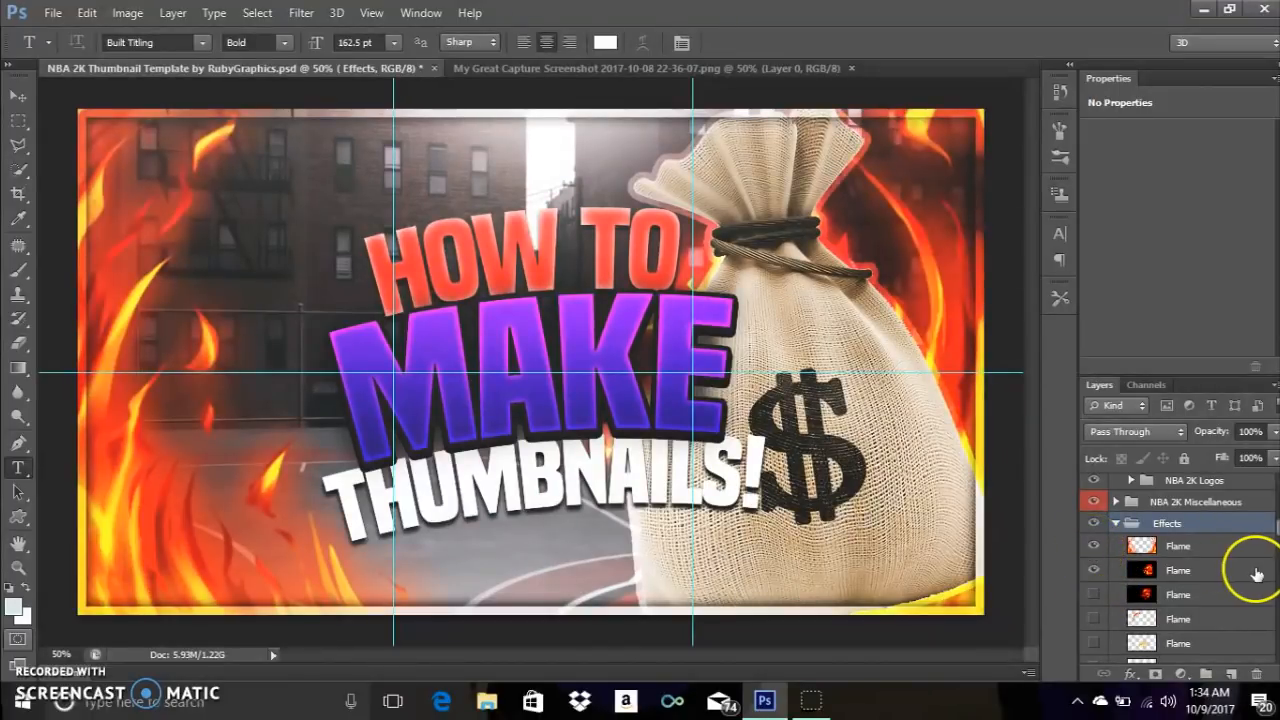
mouse_move(1277, 527)
left_mouse_down()
mouse_move(1277, 560)
mouse_move(1275, 545)
left_mouse_up()
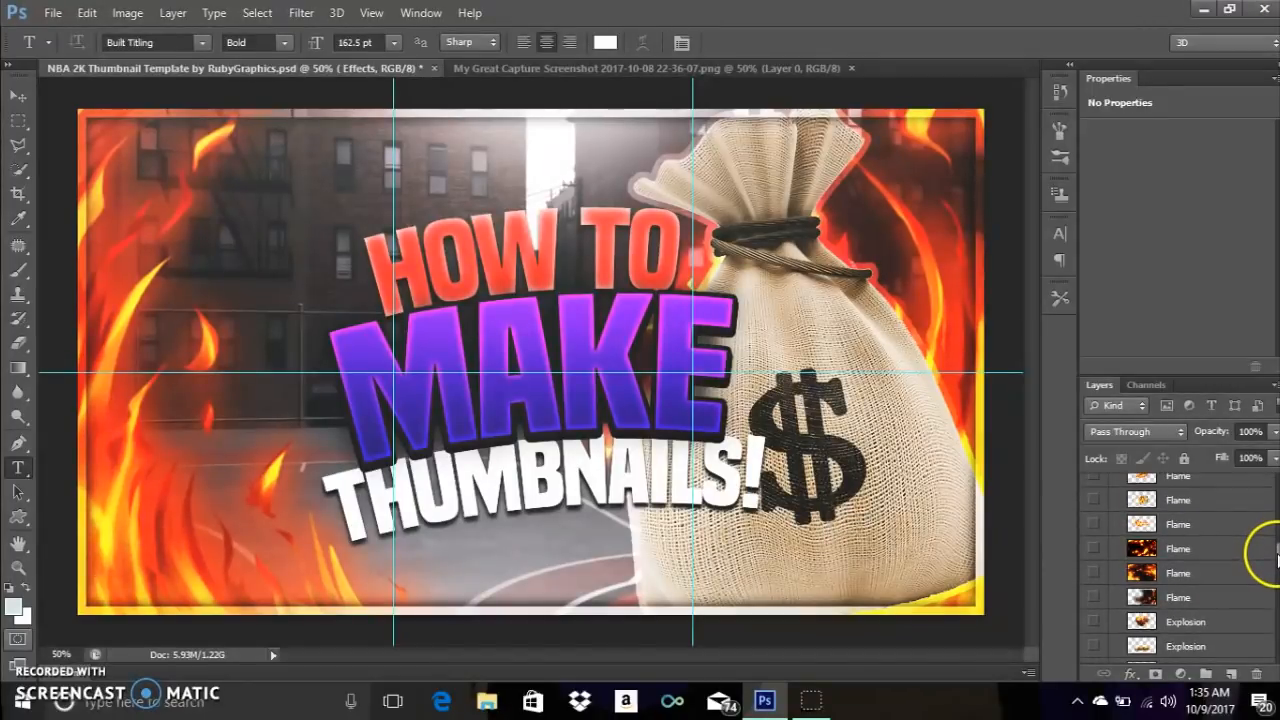
left_click_drag(1092, 549, 1093, 574)
left_click_drag(1276, 549, 1276, 533)
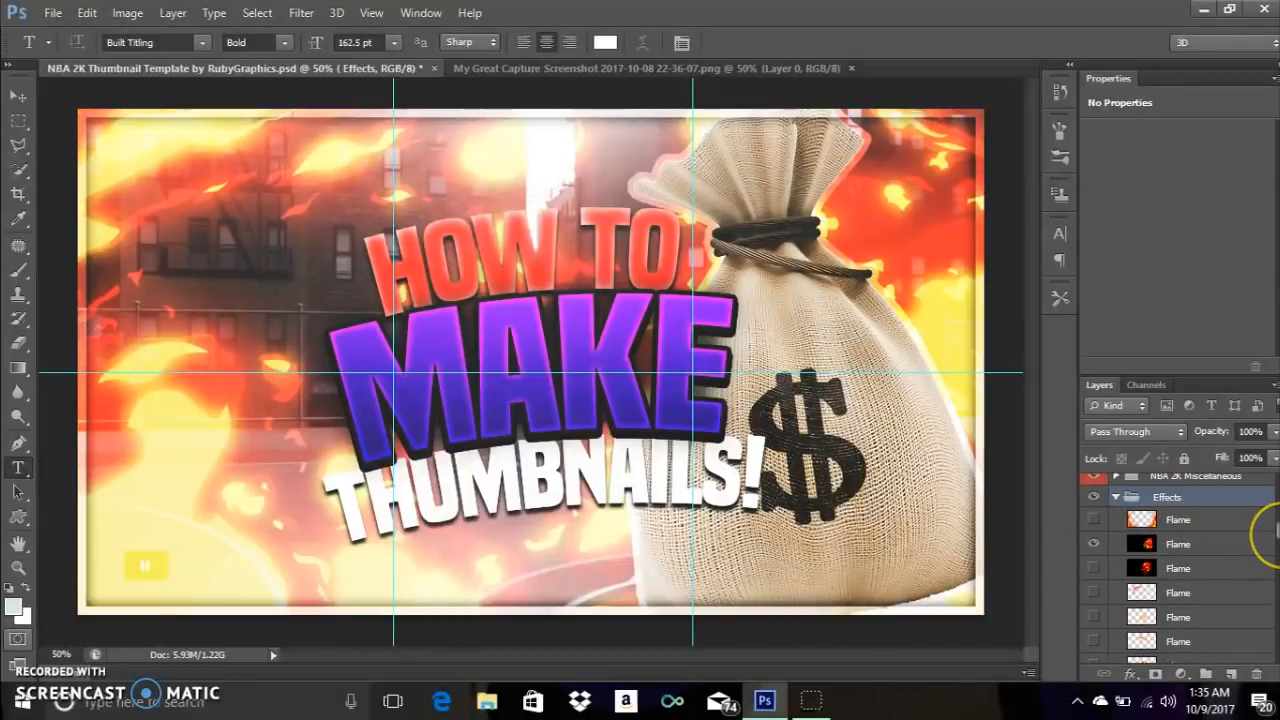
mouse_move(1276, 531)
left_mouse_down()
mouse_move(1276, 556)
mouse_move(1276, 530)
left_mouse_up()
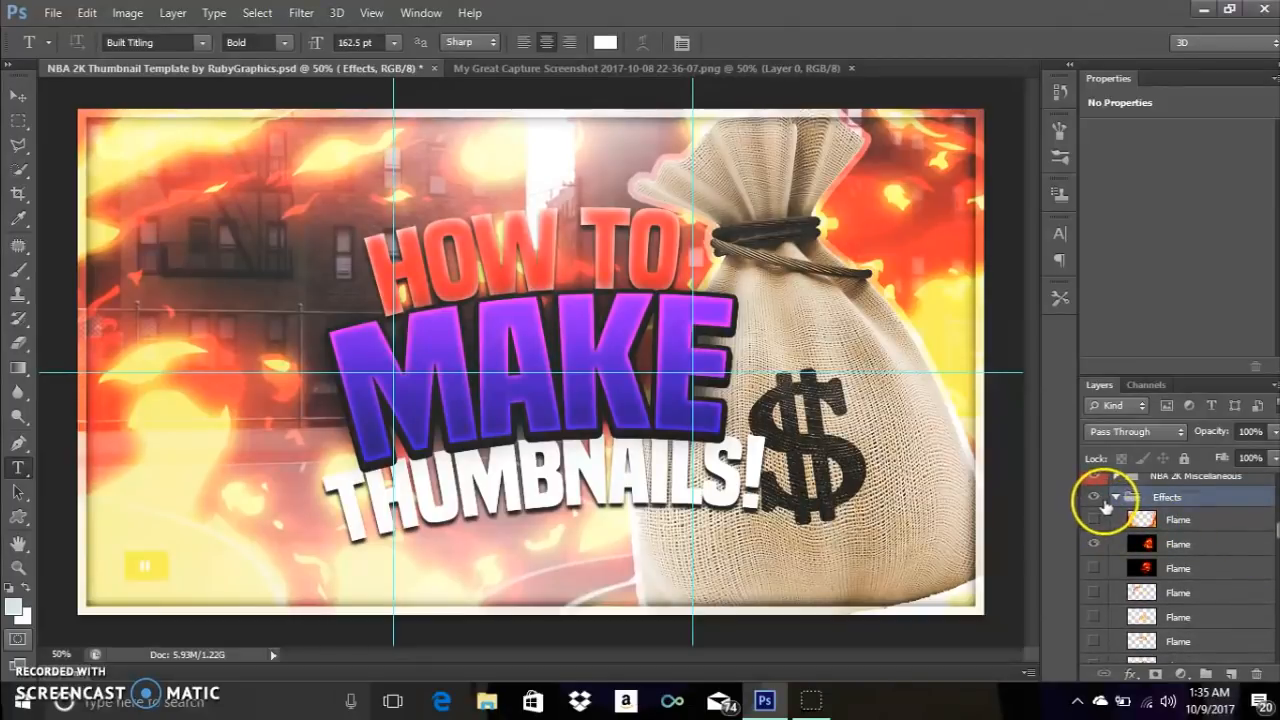
left_click(1114, 497)
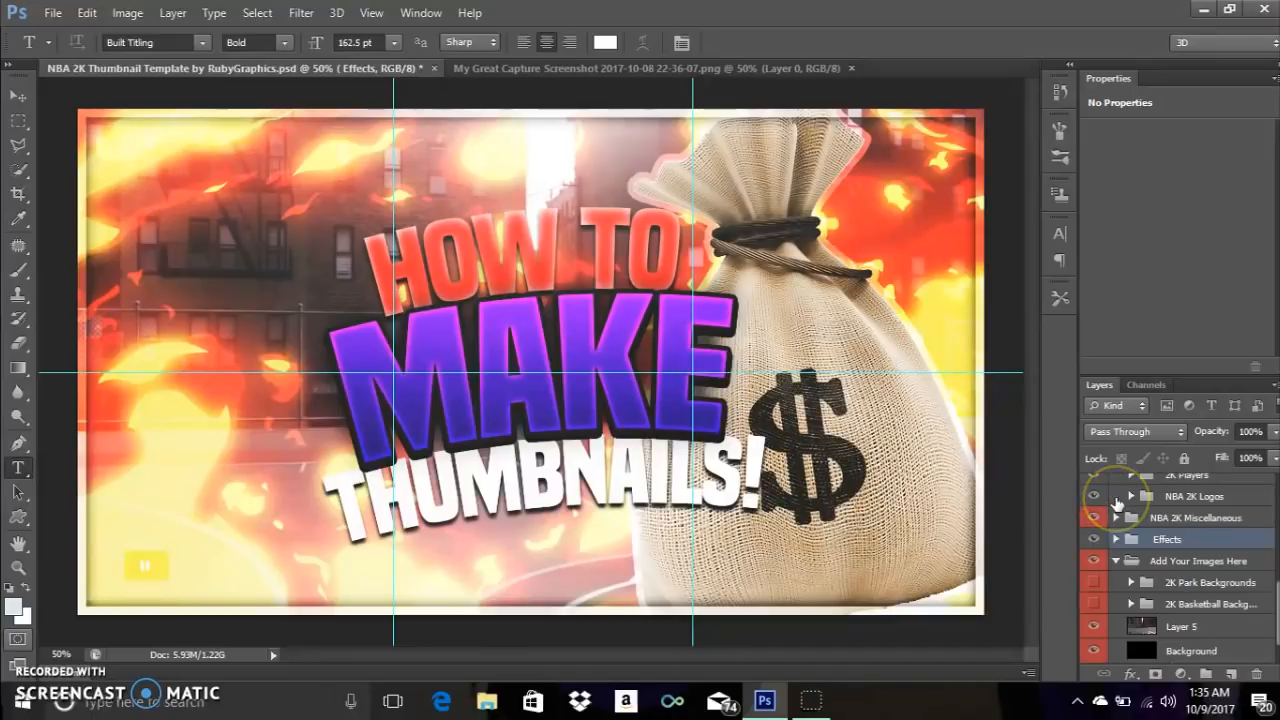
Reopen the Effects group and preview the first and second Electric layers one at a time, hiding each one again.
left_click(1115, 539)
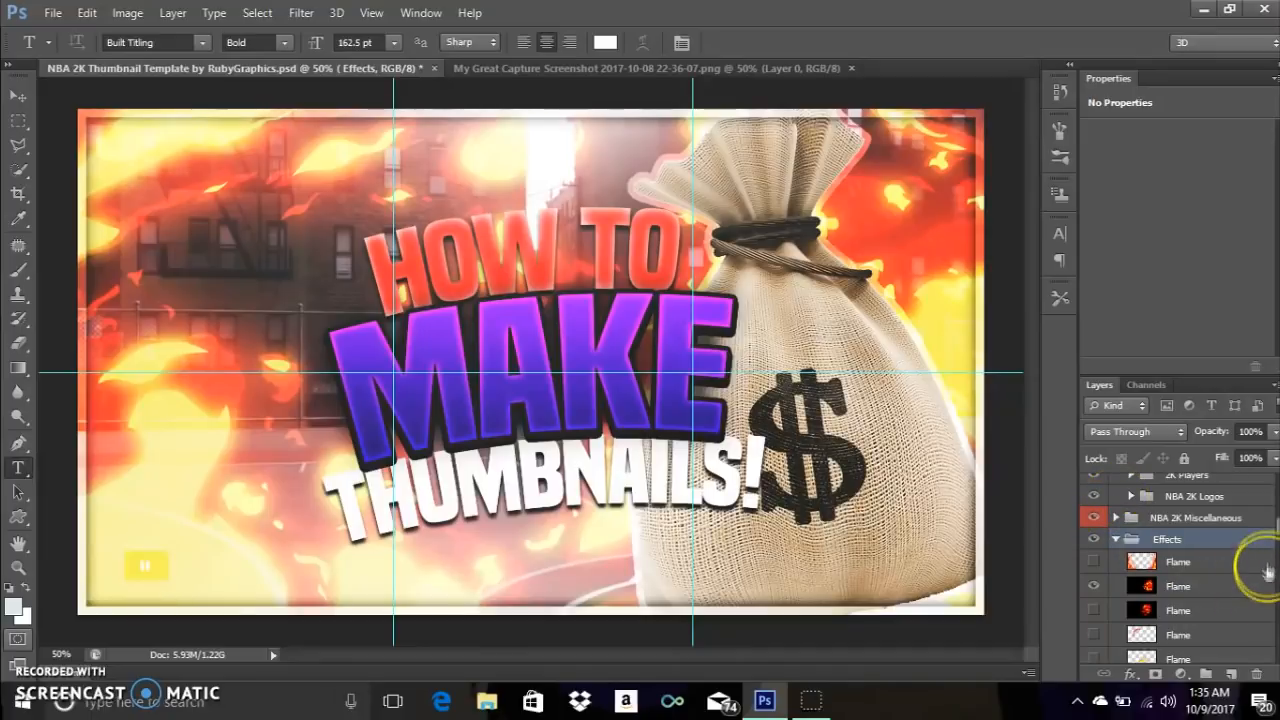
left_click_drag(1276, 543, 1276, 578)
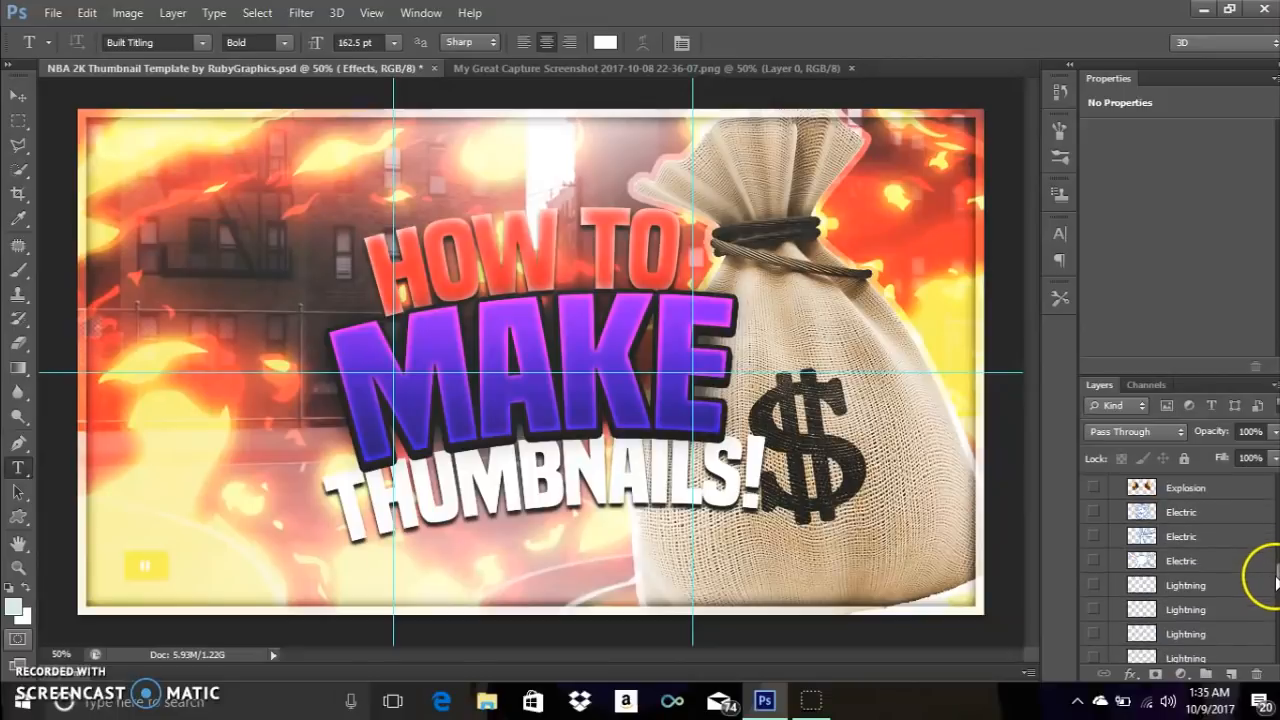
left_click(1094, 513)
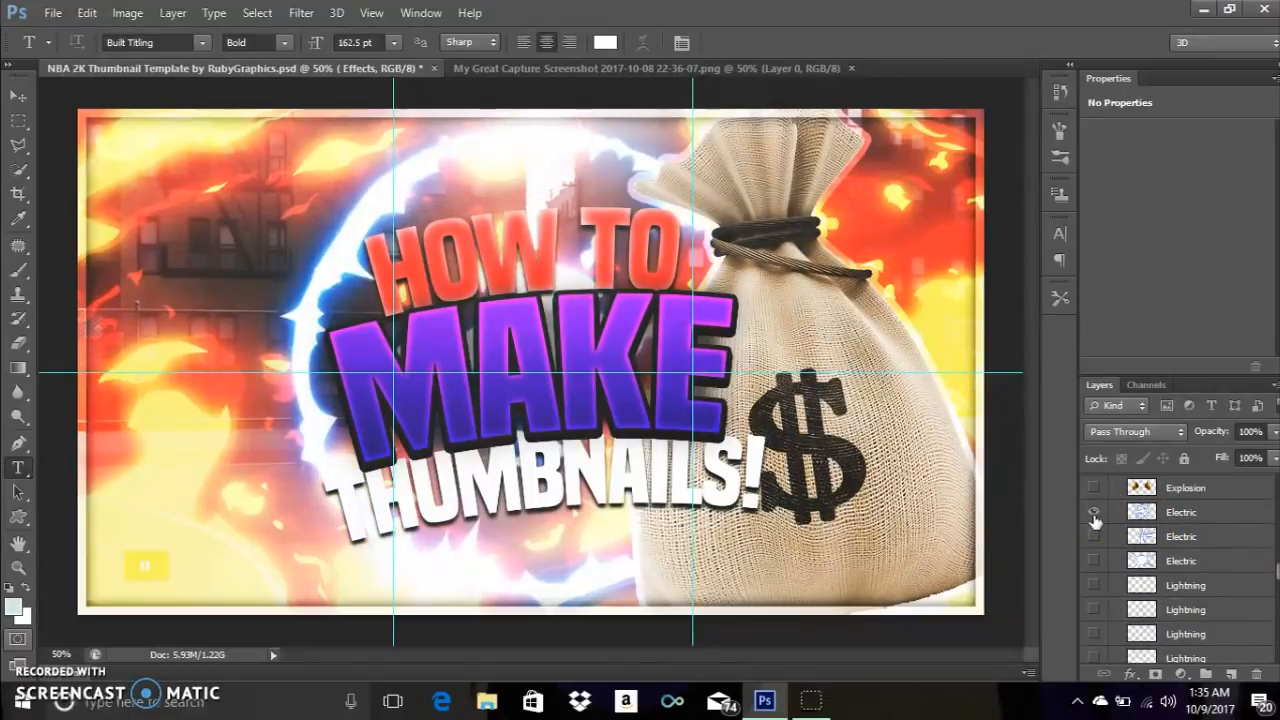
left_click(1094, 513)
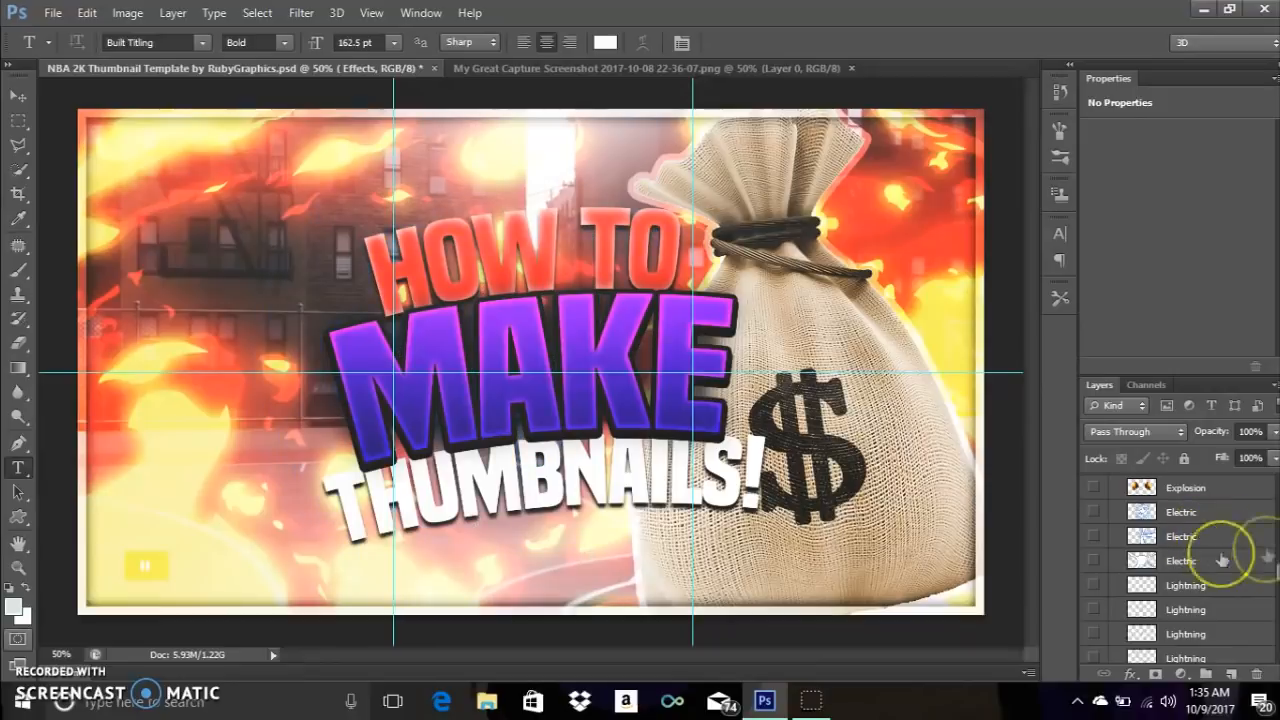
left_click(1092, 537)
left_click(1090, 539)
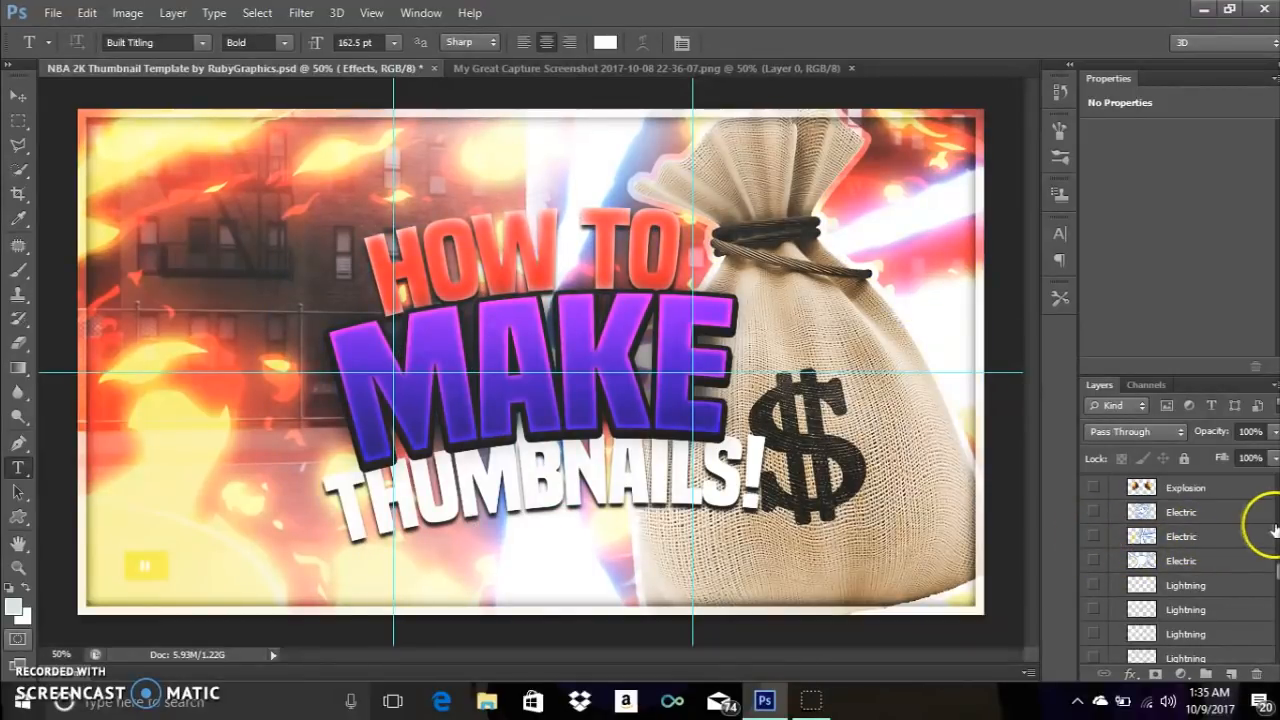
Preview the green Nuke Blast layer, hide it again, and collapse the Effects group.
scroll(1260, 575, "down", 5)
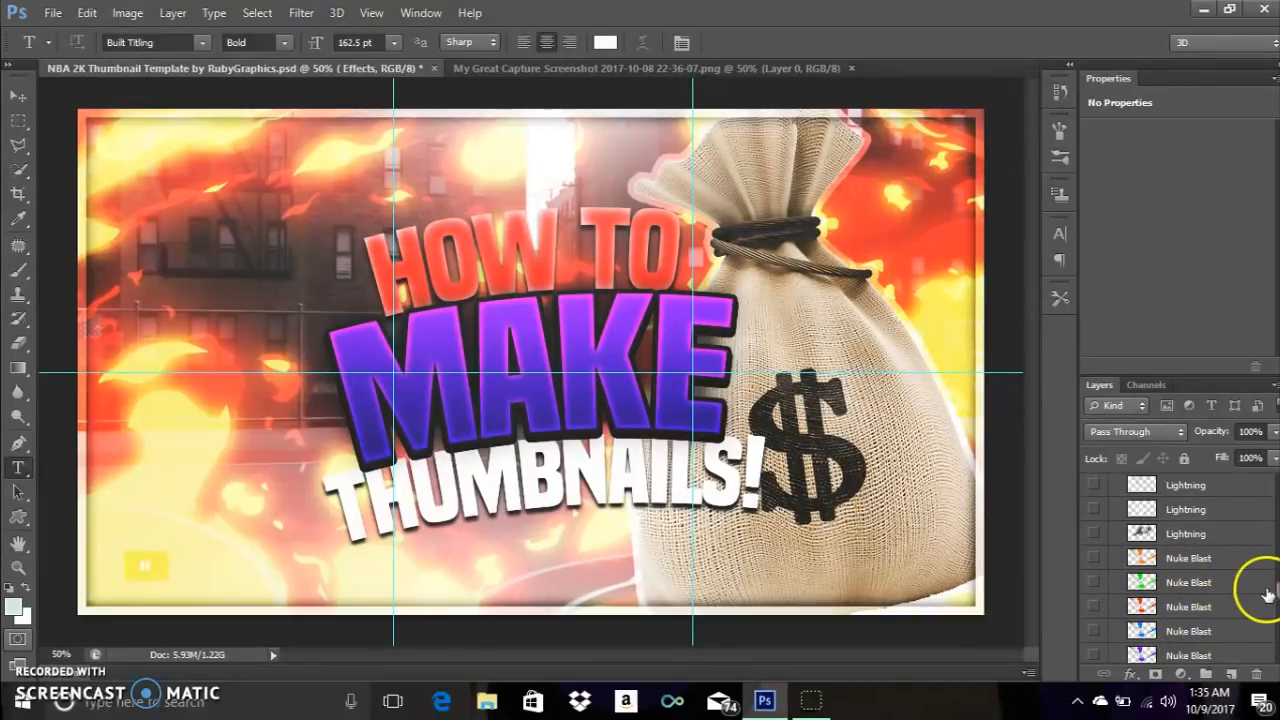
left_click(1094, 582)
left_click(1095, 586)
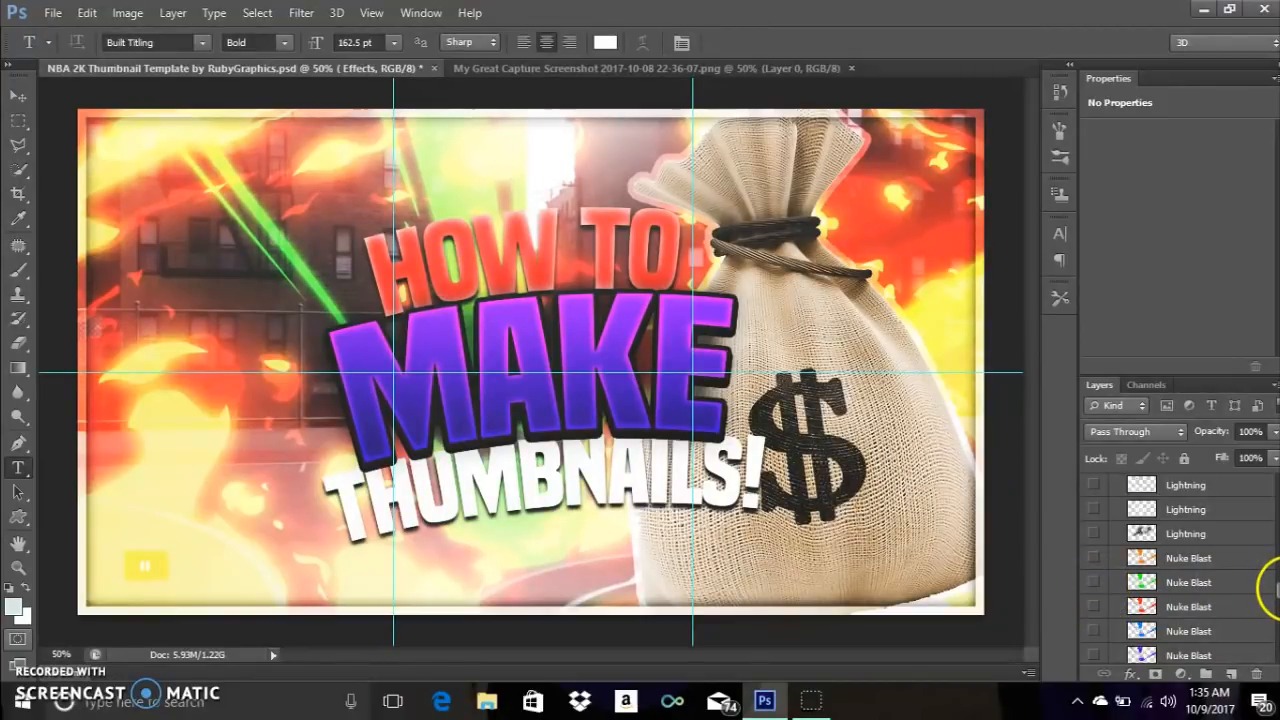
scroll(1271, 590, "up", 6)
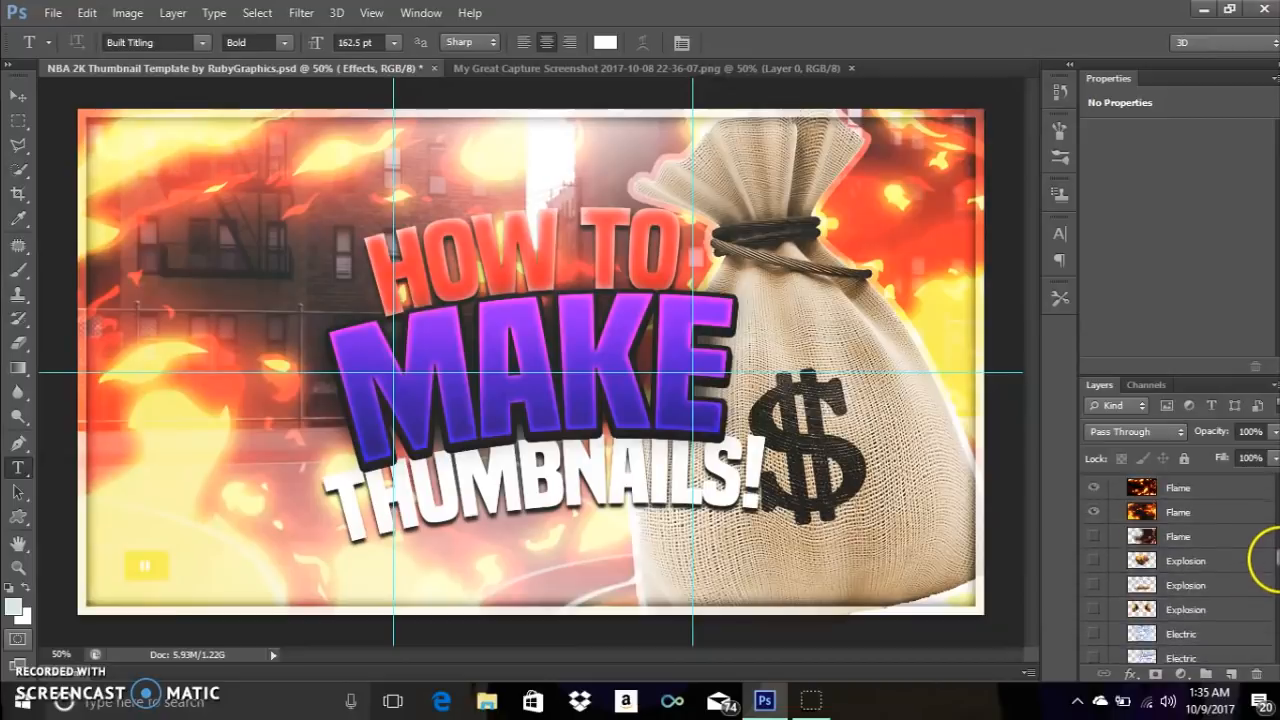
scroll(1271, 535, "up", 1)
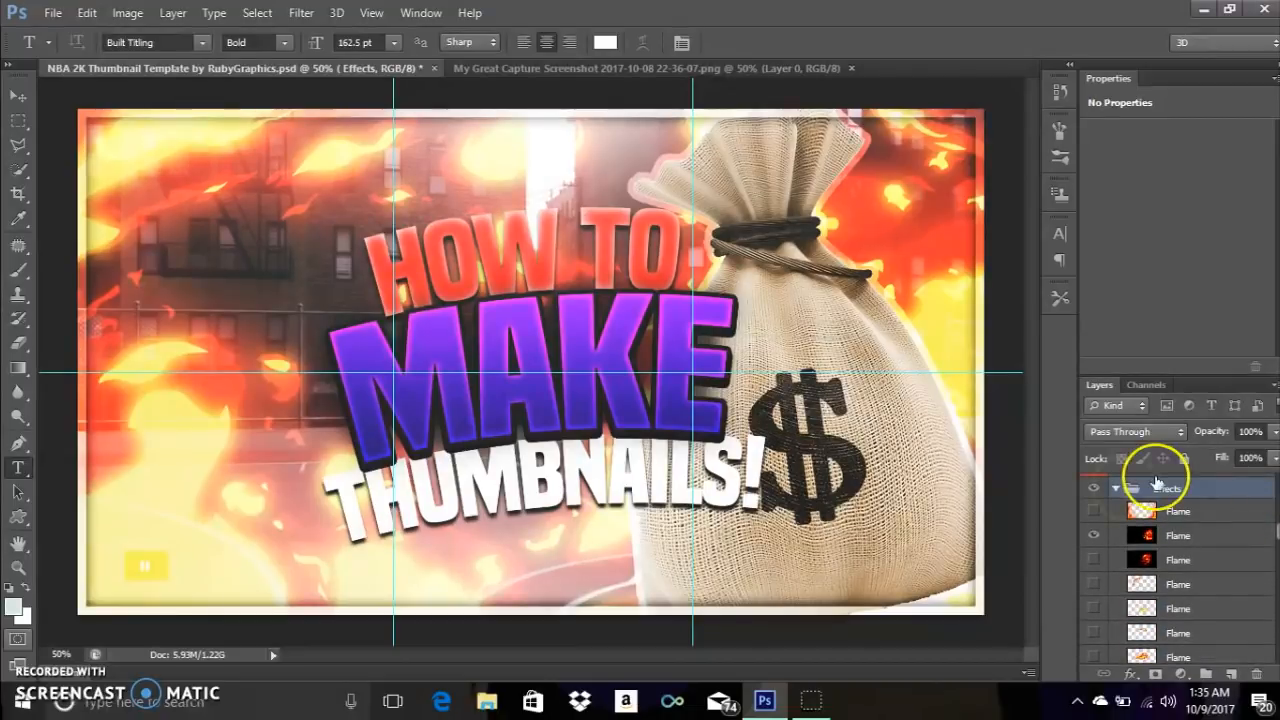
left_click(1114, 490)
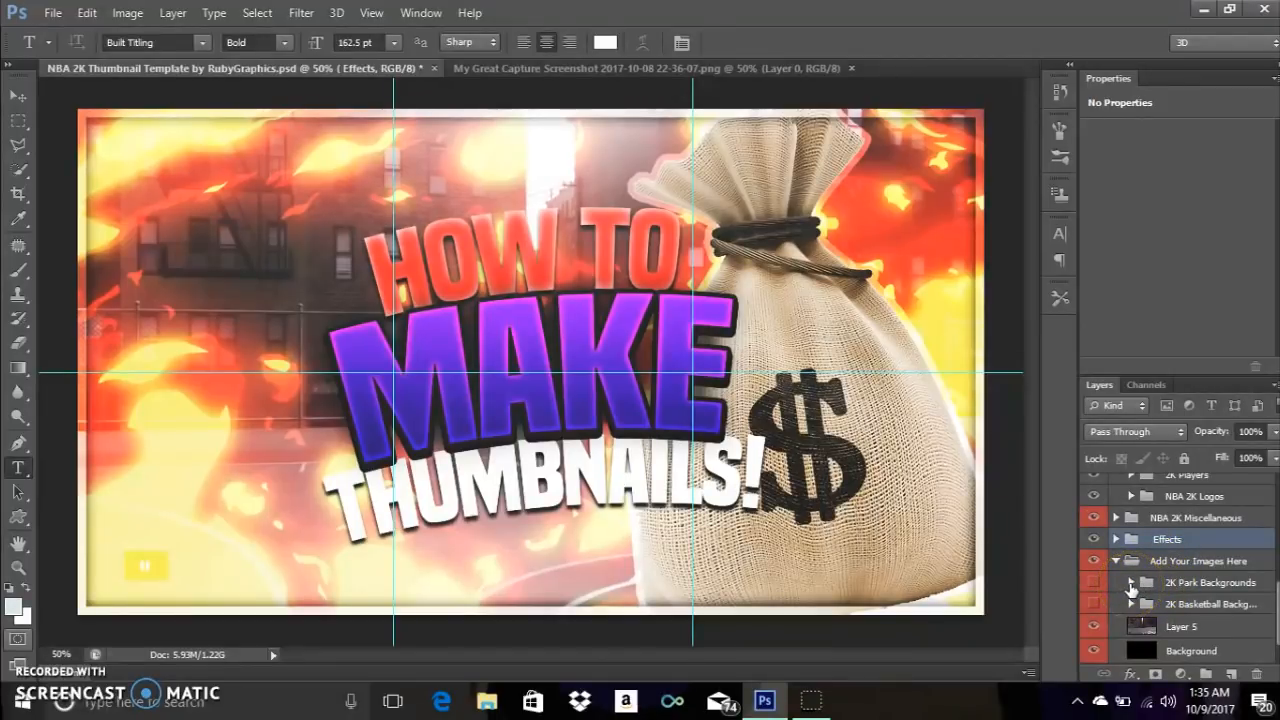
Look through the 2K Park Backgrounds group and collapse the Add Your Images Here group.
left_click(1130, 584)
scroll(1270, 530, "down", 5)
left_click(1095, 493)
left_click(1116, 562)
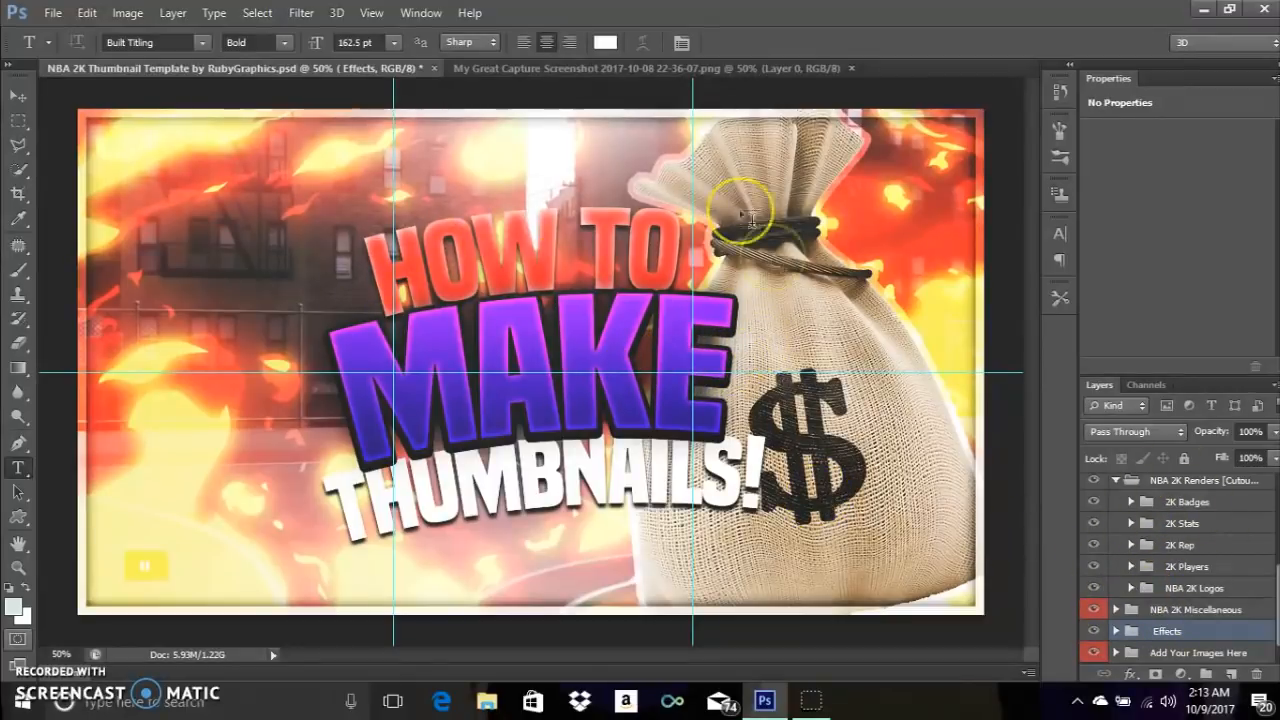
Remove the two vertical guides and the horizontal guide from the canvas with the Move tool.
left_click(16, 97)
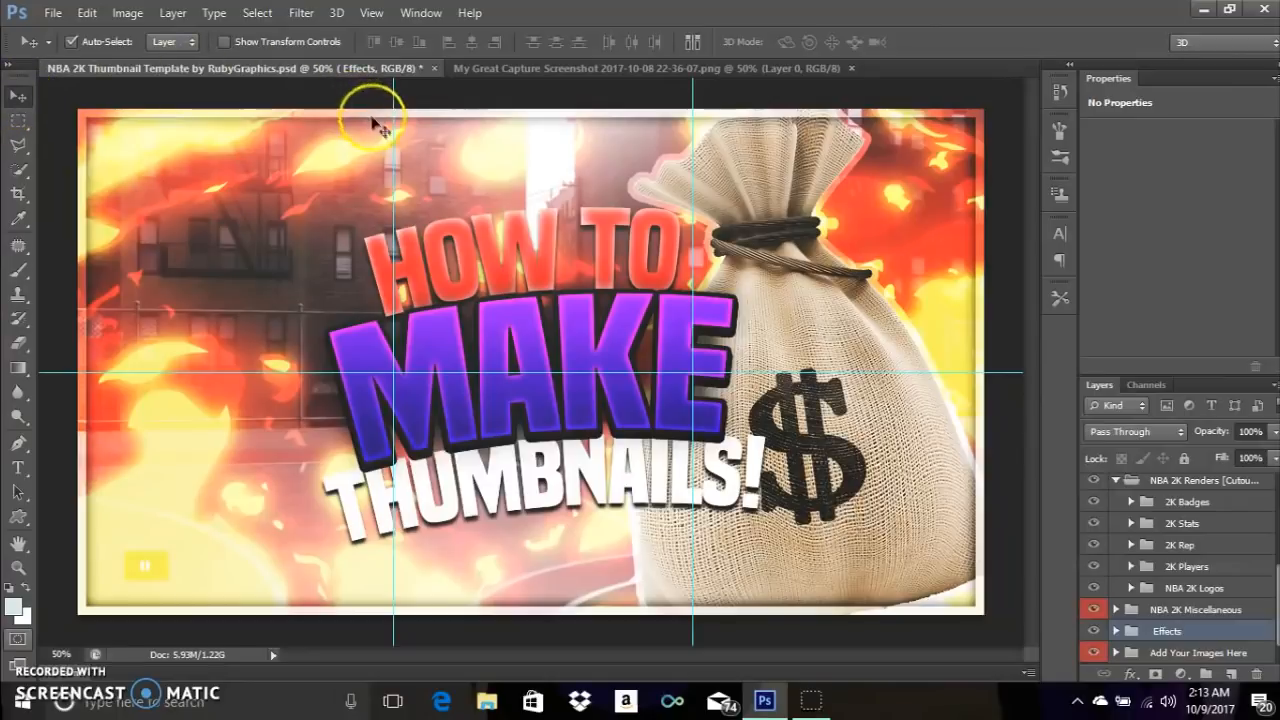
left_click_drag(393, 140, 25, 132)
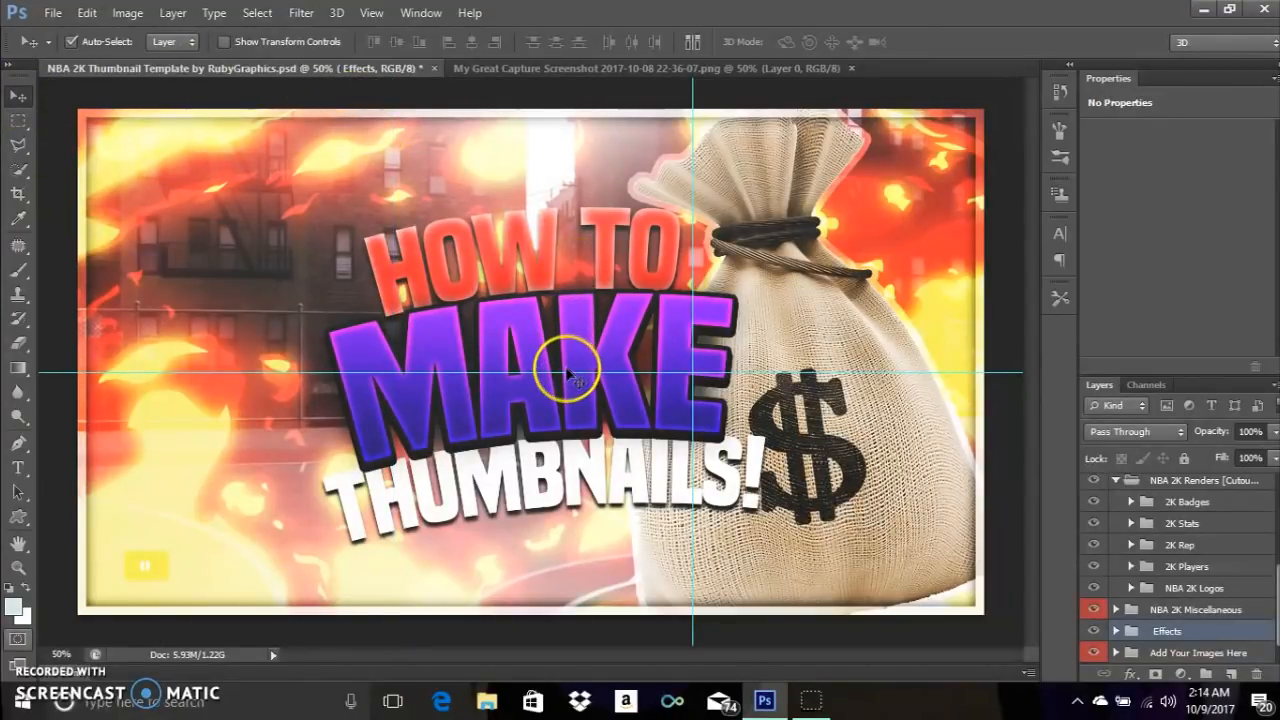
left_click_drag(557, 371, 566, 700)
left_click_drag(693, 390, 1093, 410)
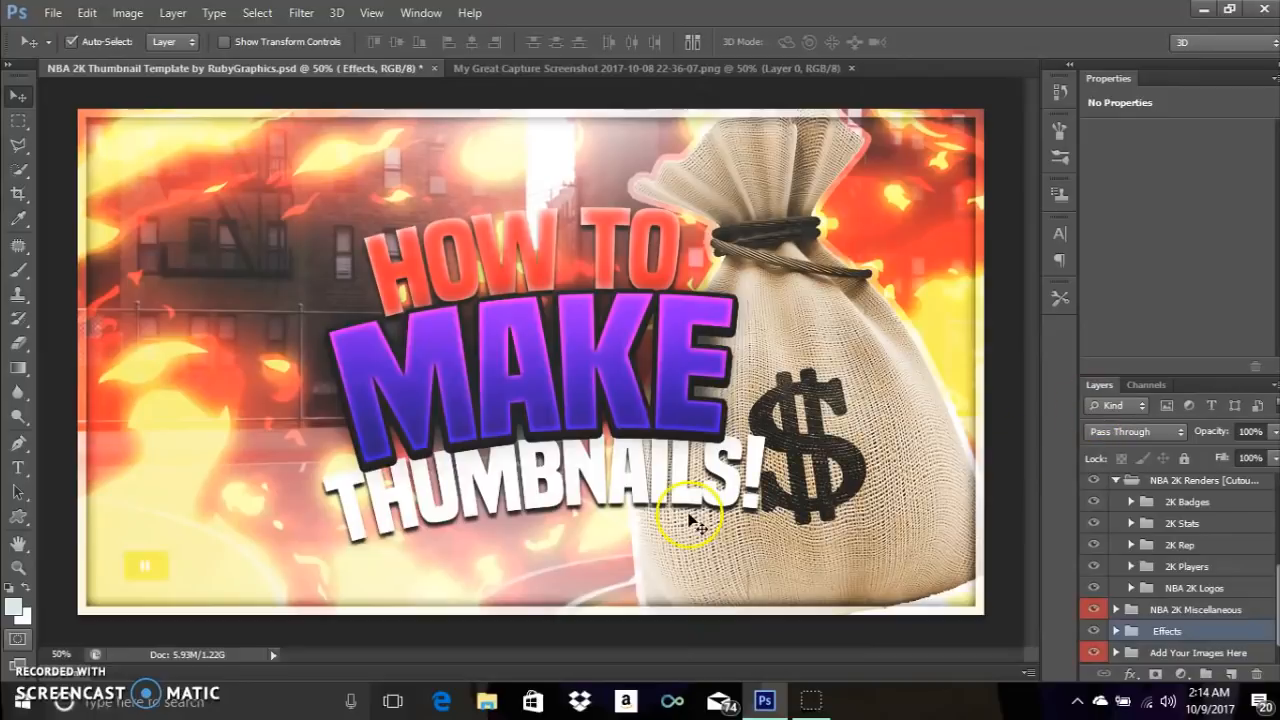
Switch to Snipping Tool and capture a new rectangular snip of the whole thumbnail canvas.
left_click(203, 703)
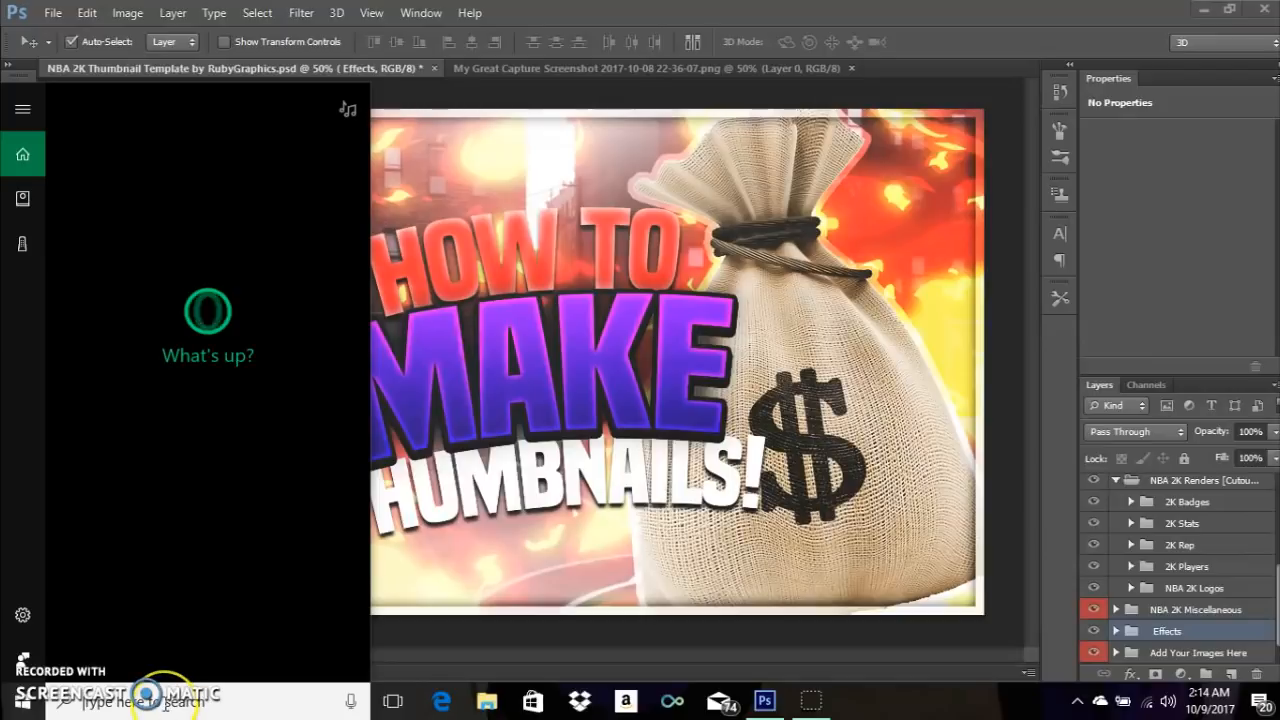
type("s")
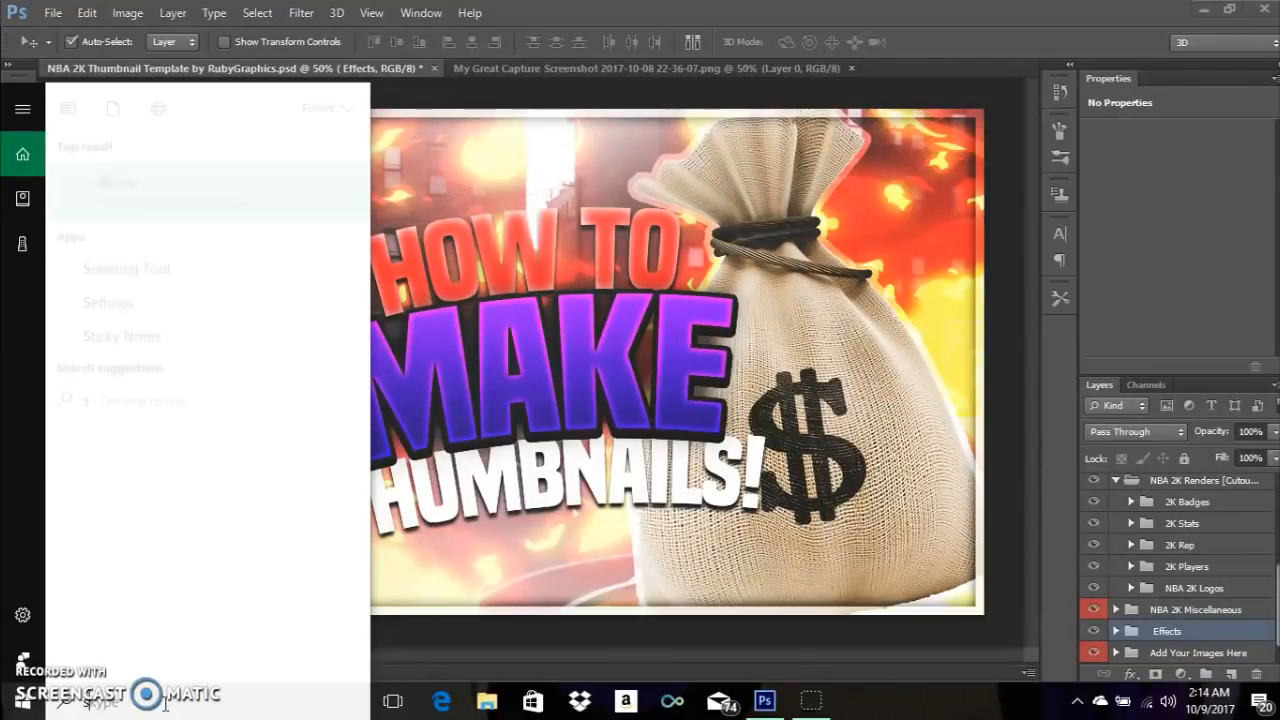
type("ni")
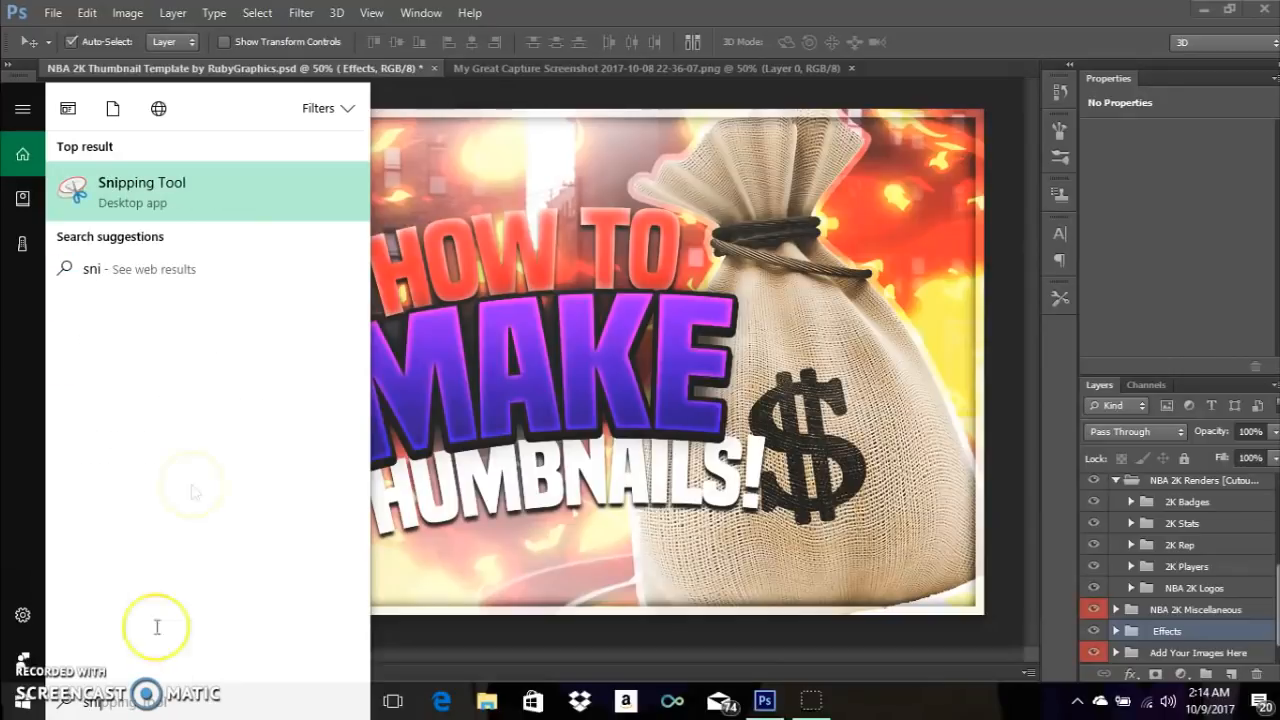
left_click(222, 210)
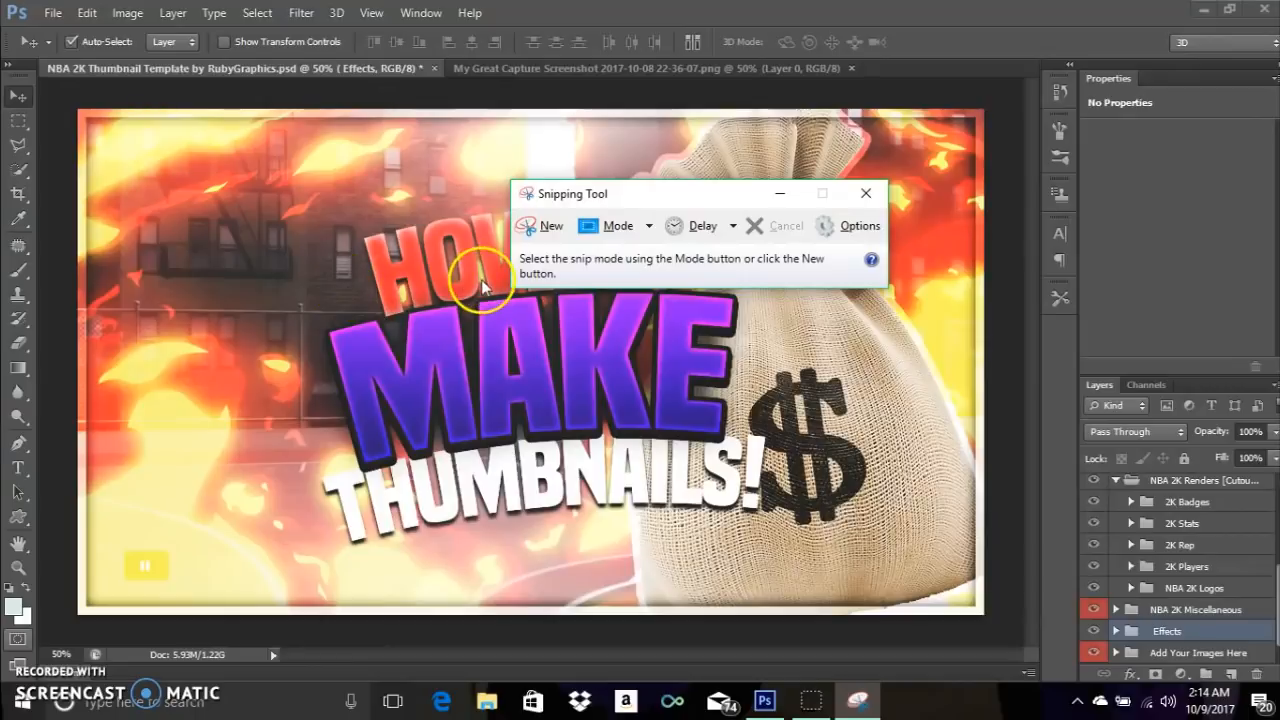
left_click(546, 226)
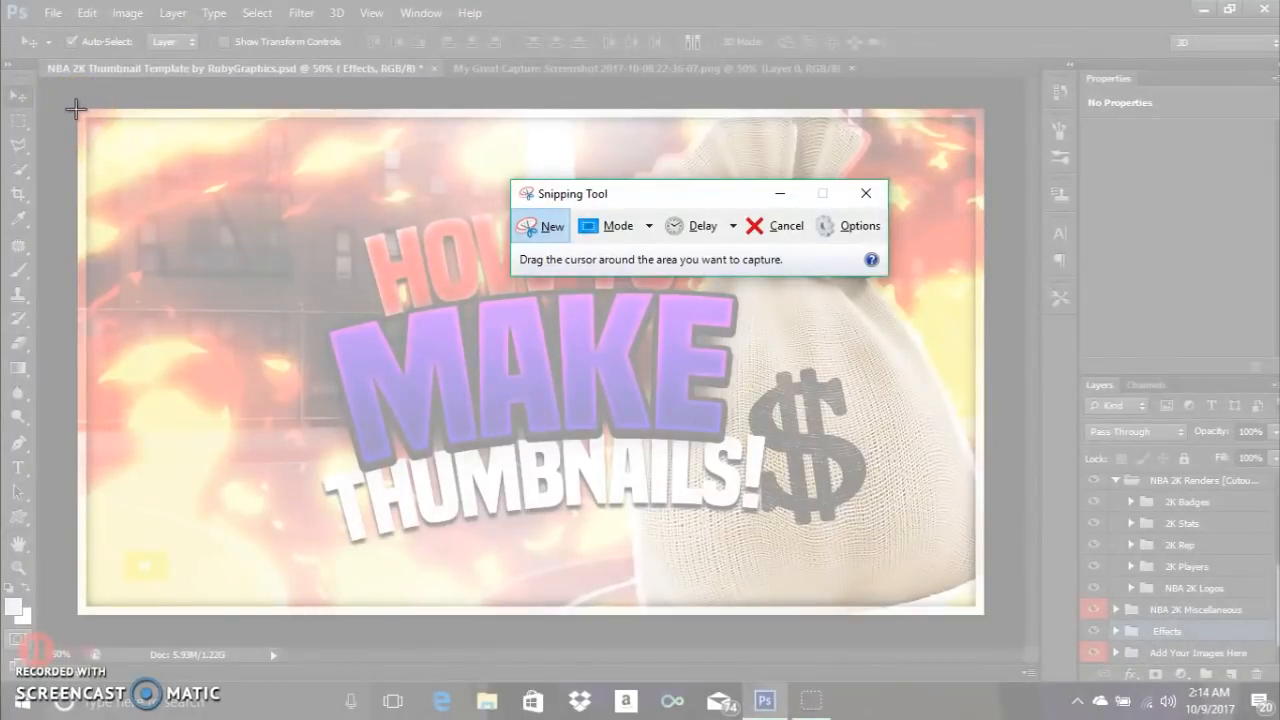
left_click_drag(78, 109, 985, 618)
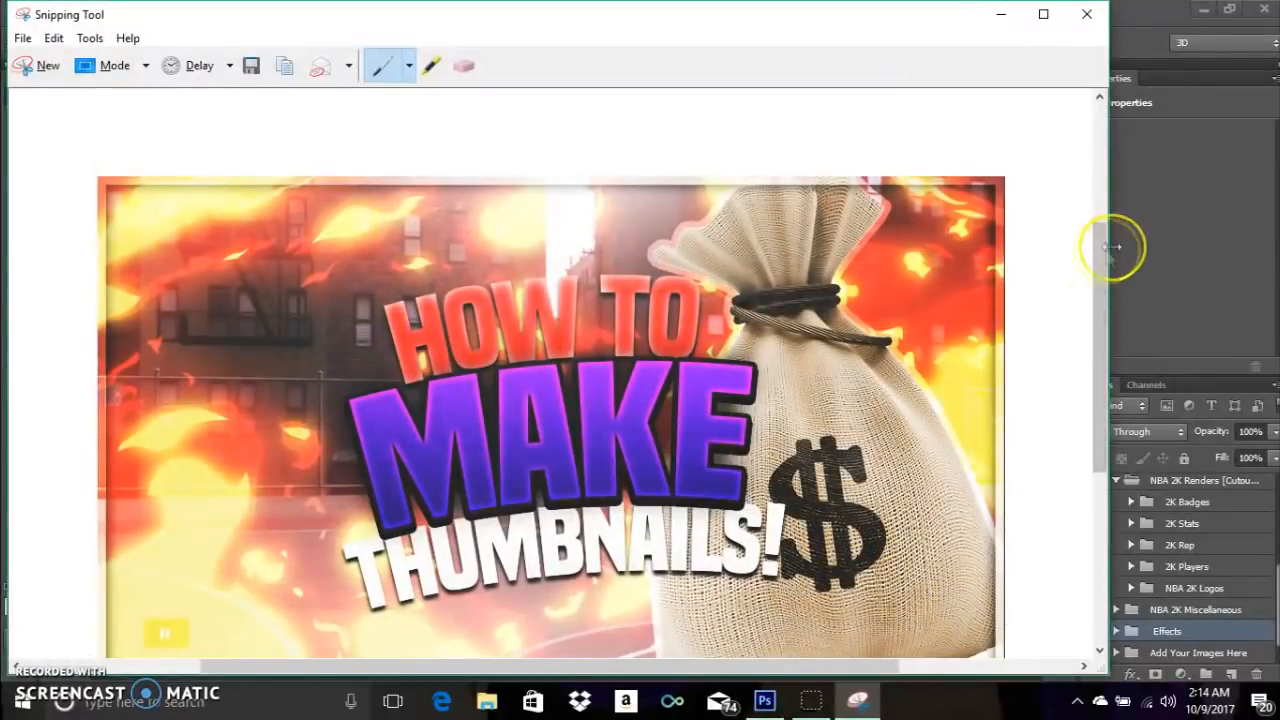
Save the snip in the Pictures folder as a PNG file named howto.
mouse_move(1103, 257)
left_mouse_down()
mouse_move(1105, 308)
mouse_move(1098, 266)
left_mouse_up()
left_click(22, 38)
left_click(54, 87)
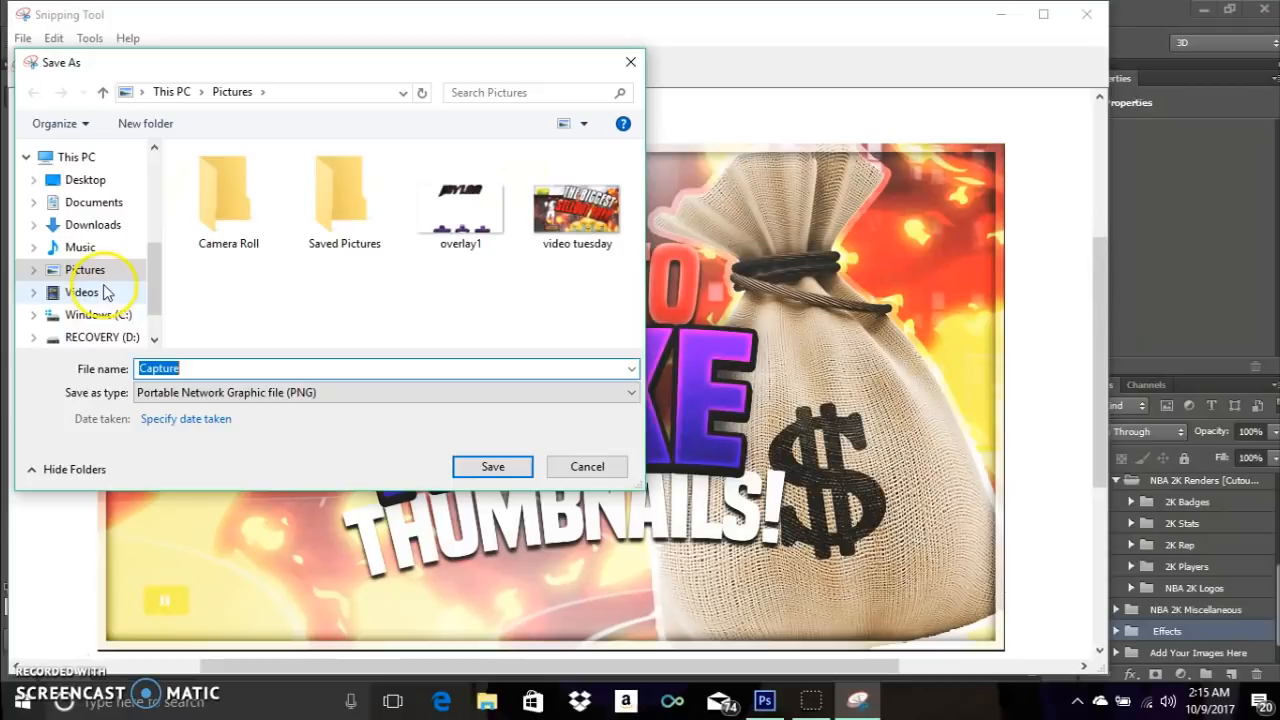
left_click(82, 292)
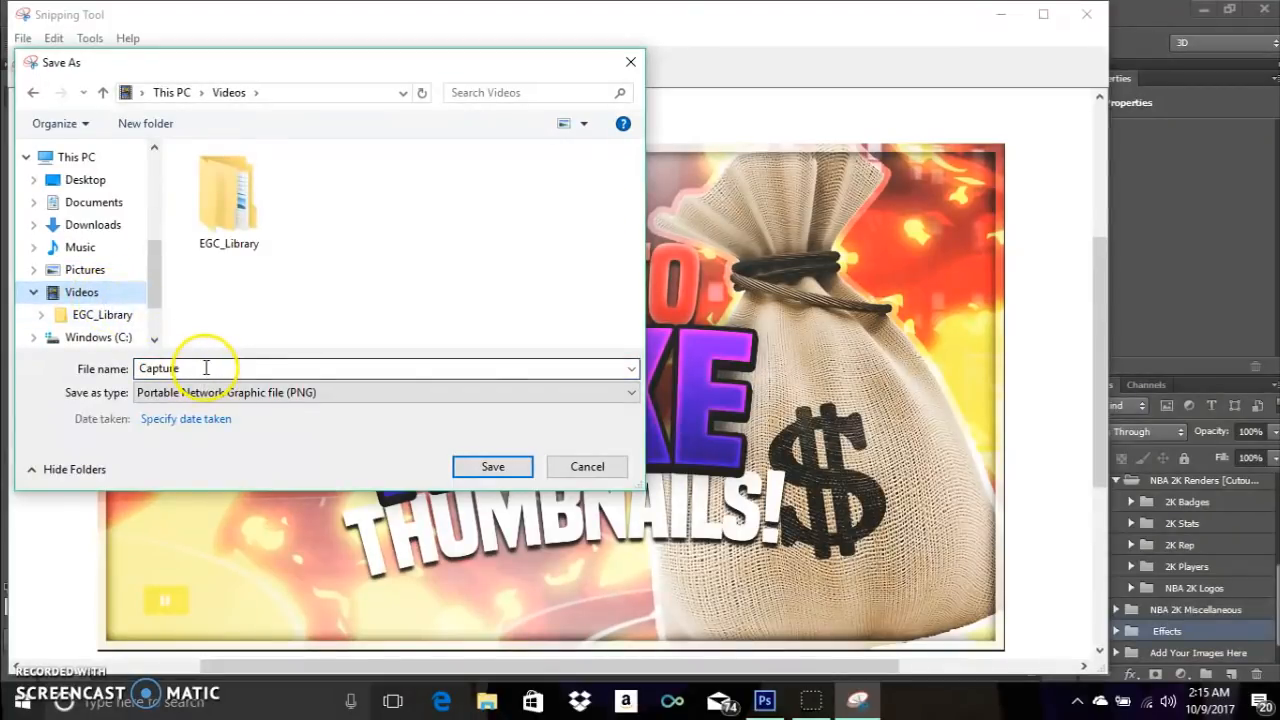
left_click(115, 270)
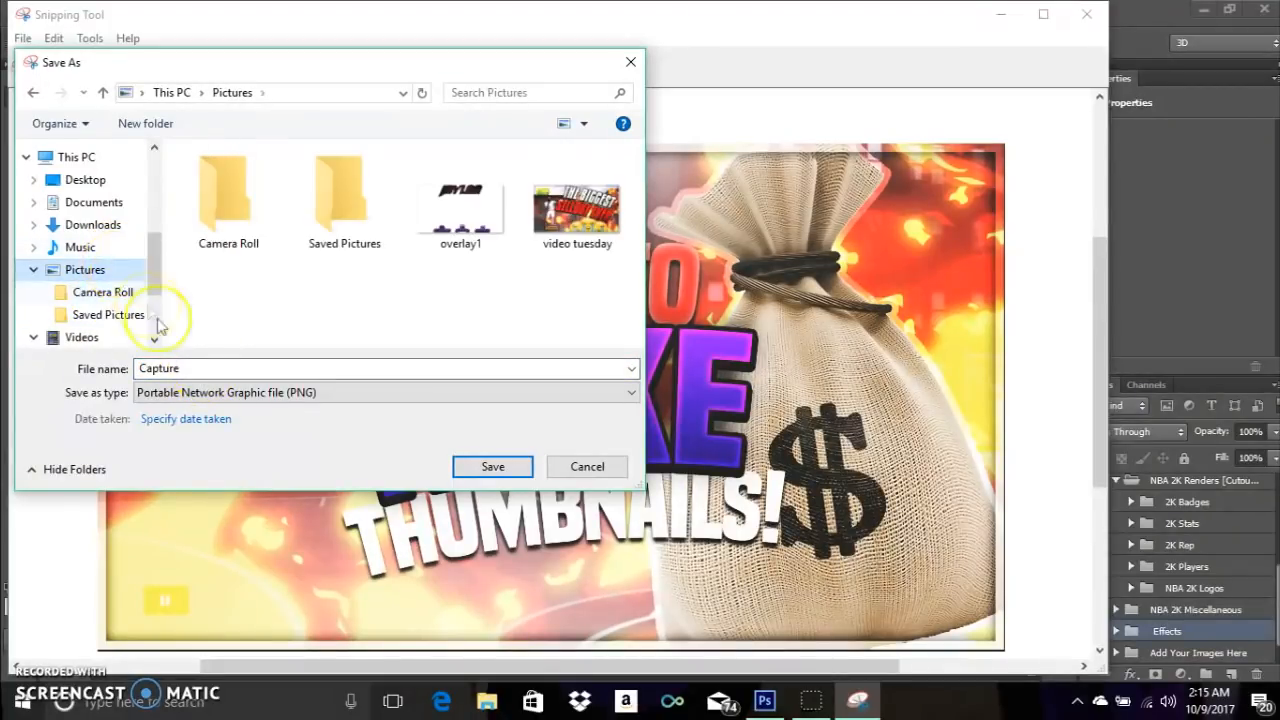
double_click(186, 368)
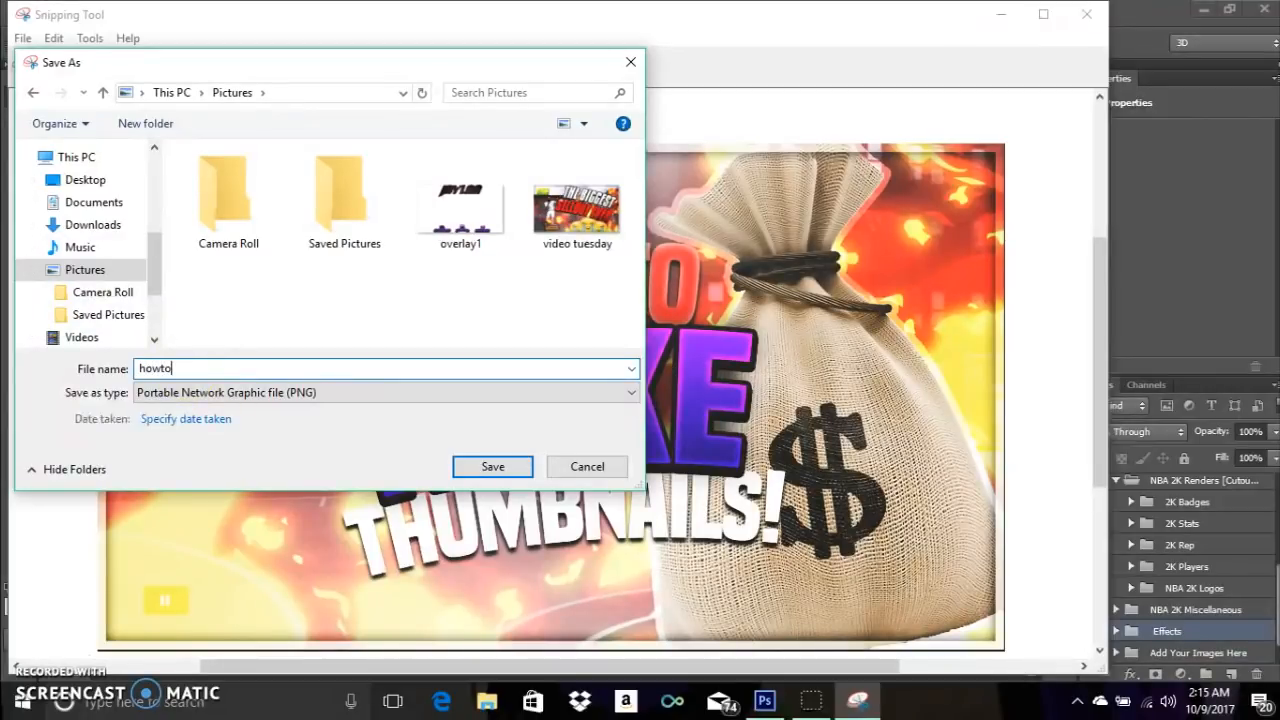
left_click(466, 466)
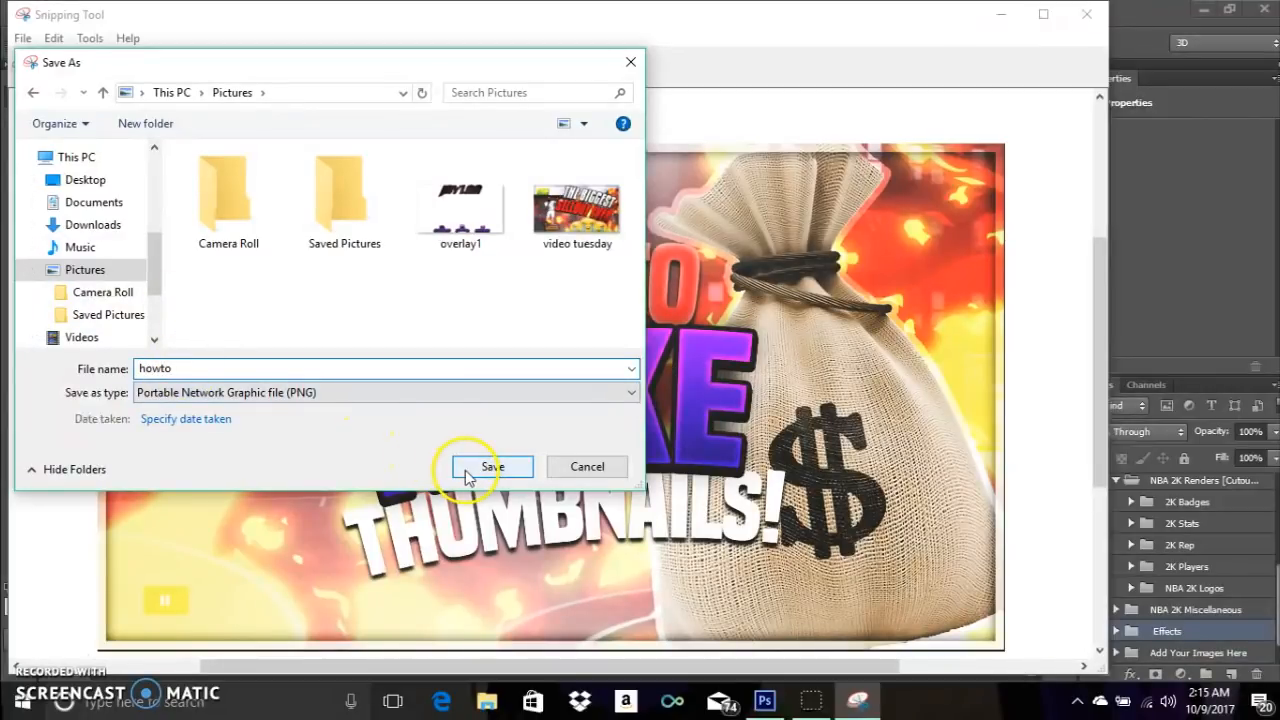